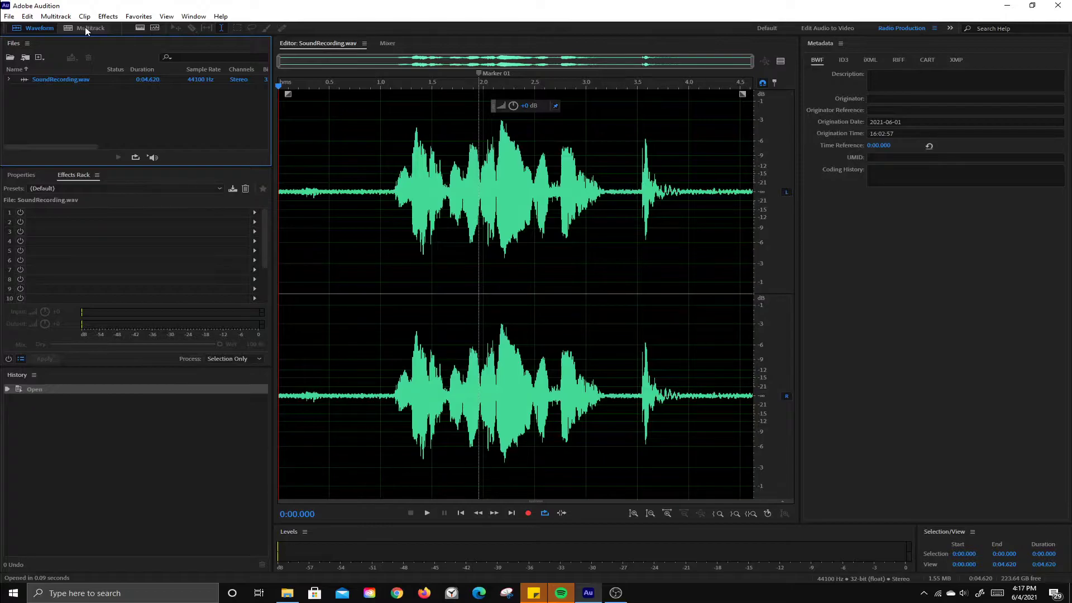
Close SoundRecording.wav and open all the sound-effect files from the Sfx folder.
click(85, 82)
key(ctrl+w)
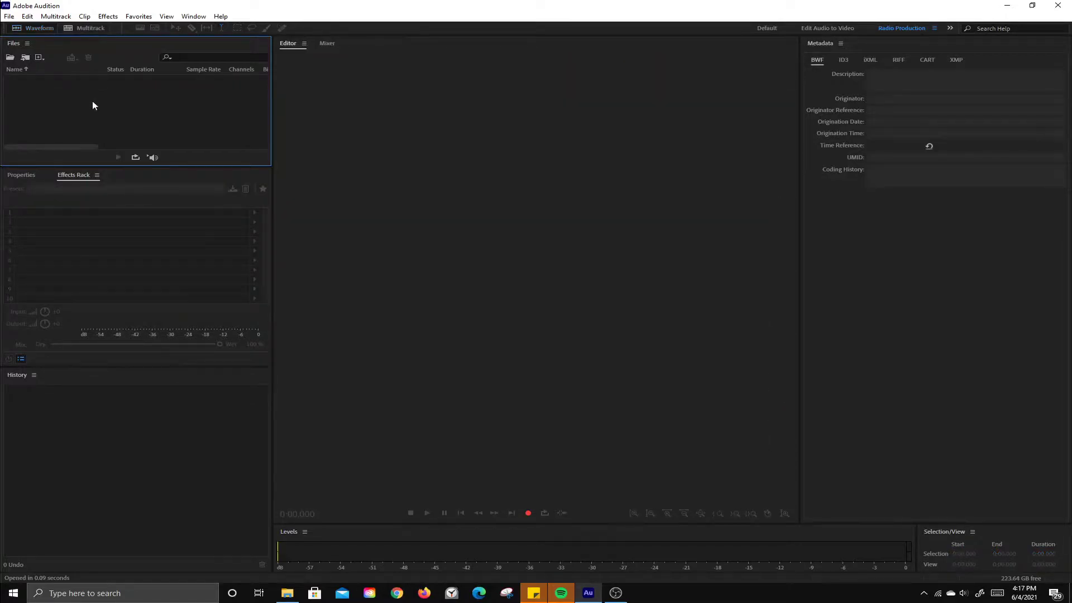
key(ctrl+o)
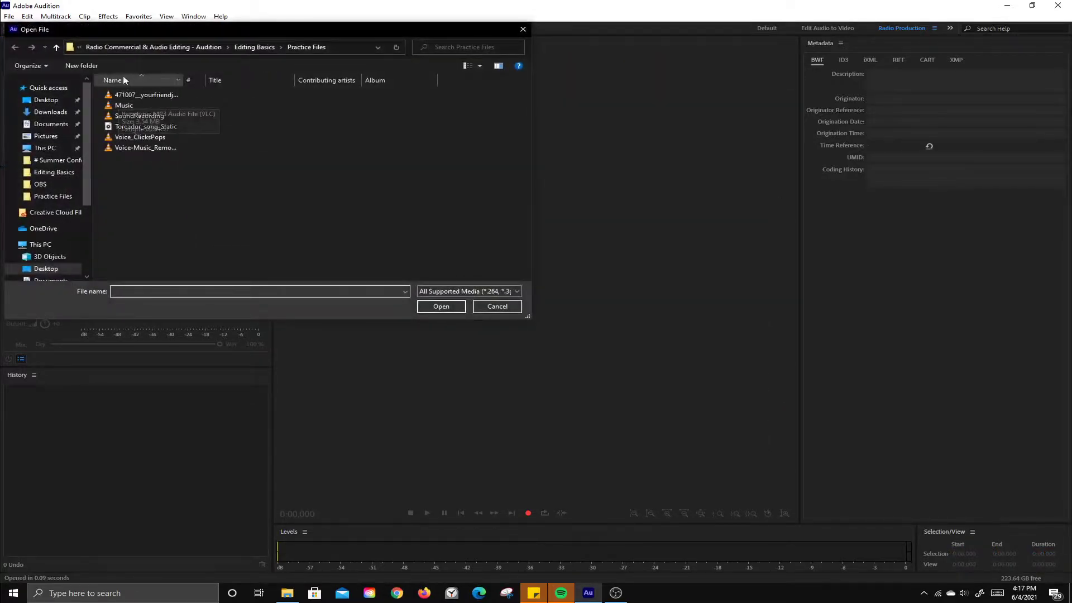
click(247, 47)
drag(192, 257, 157, 110)
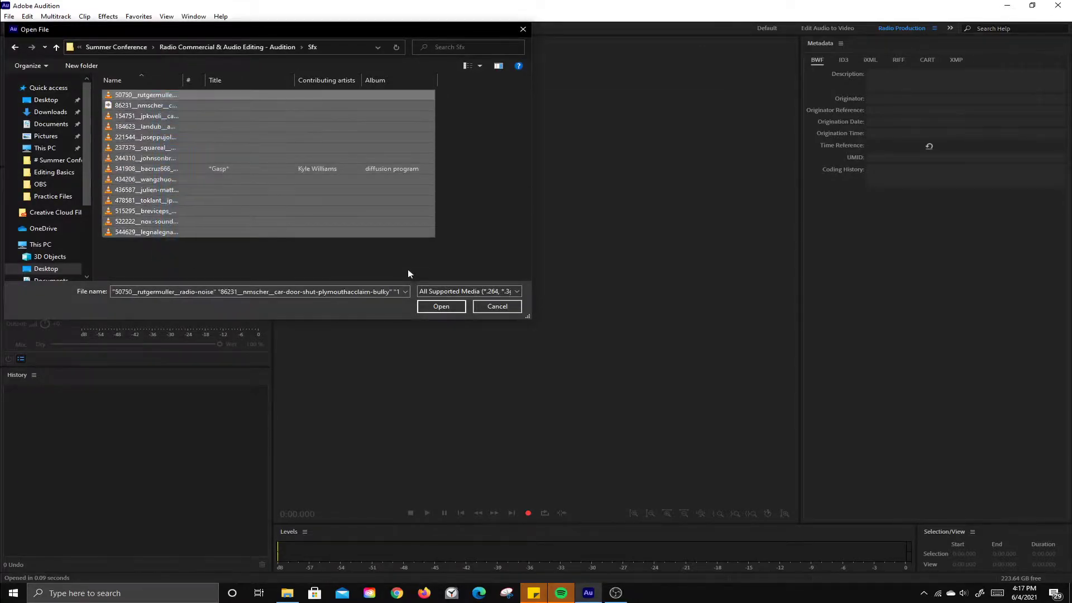
click(441, 306)
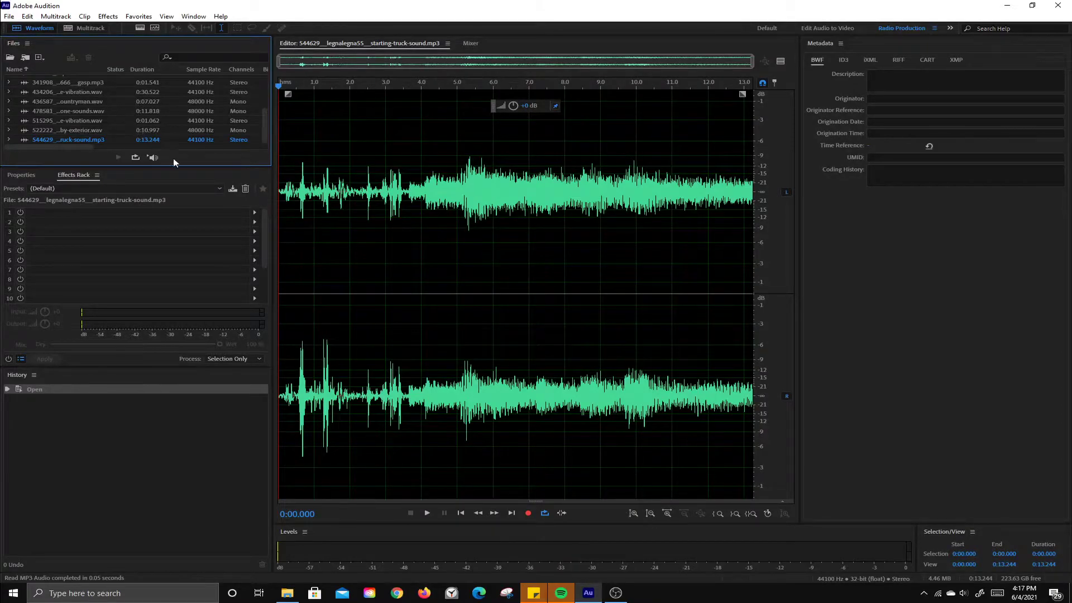
Enlarge the file list to show all imported sounds and turn on Auto-Play.
drag(117, 166, 148, 275)
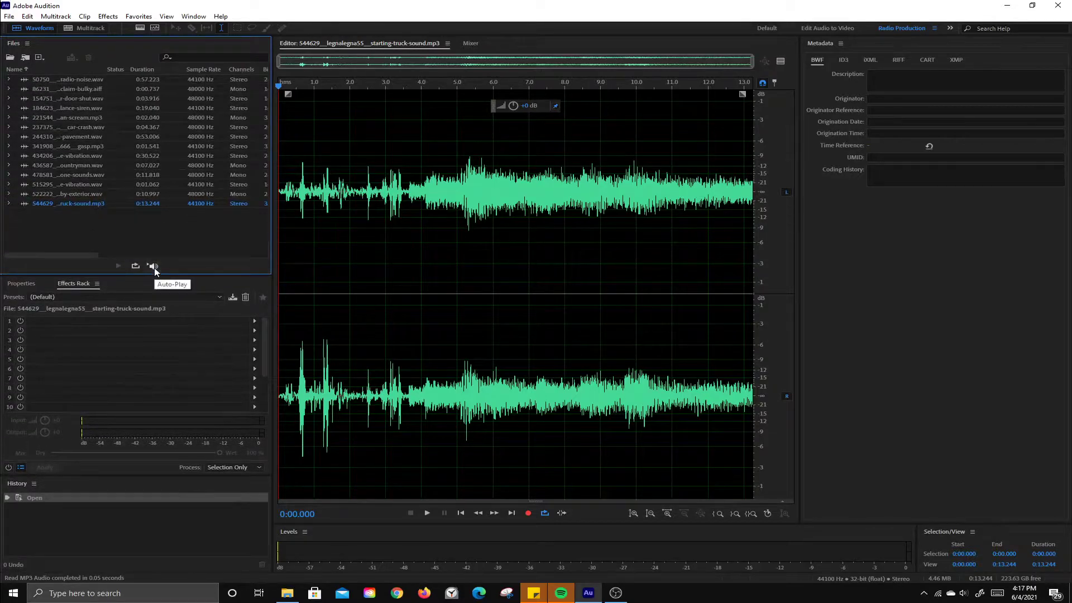
click(153, 266)
Audition each imported sound effect in list order, from the radio noise to the starting truck sound.
click(77, 80)
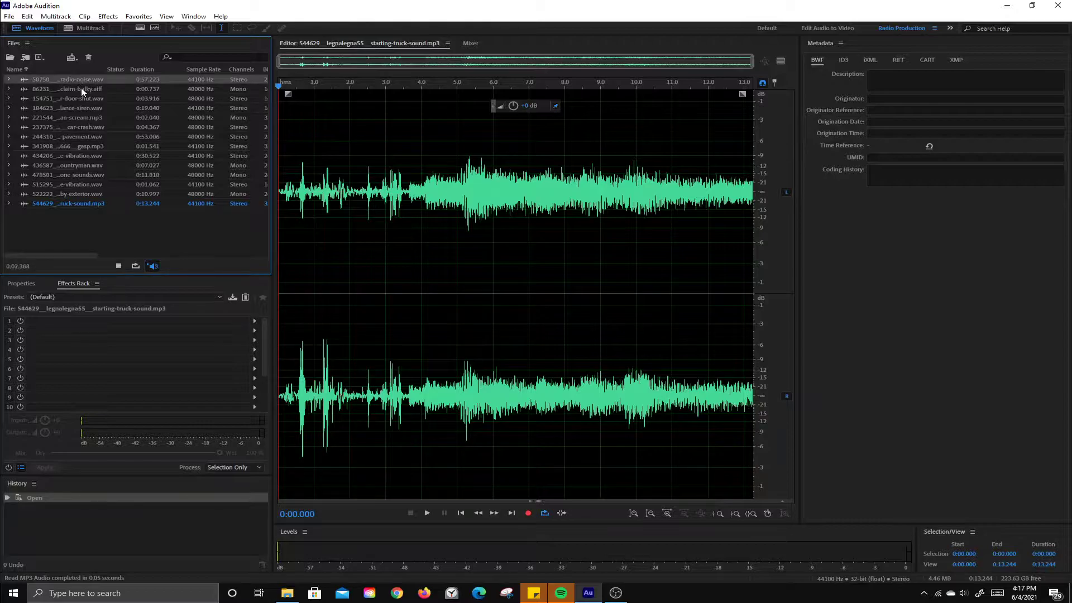
click(81, 88)
click(85, 99)
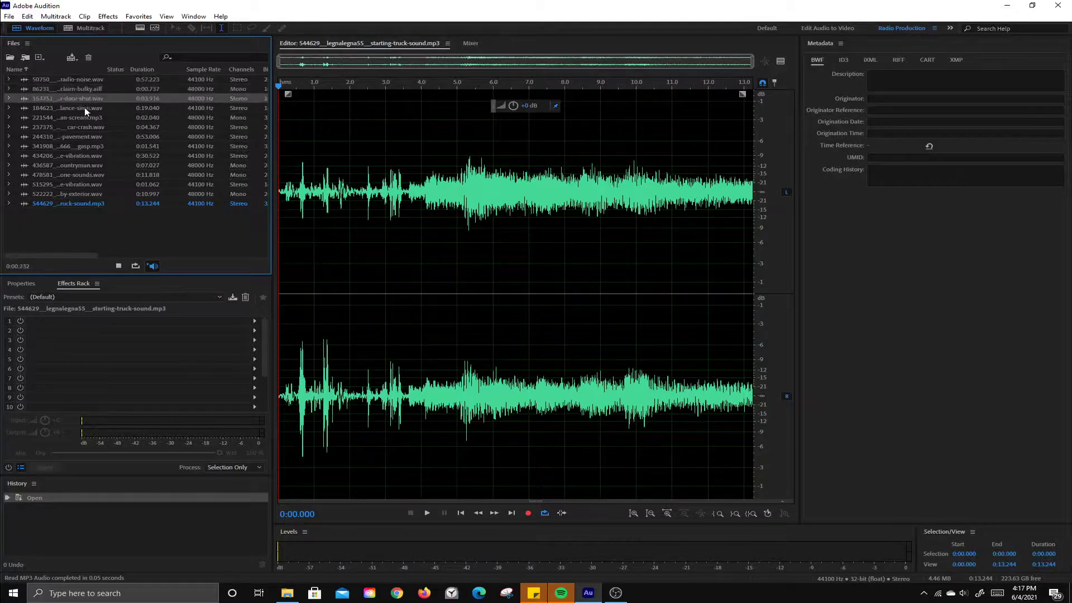
click(85, 108)
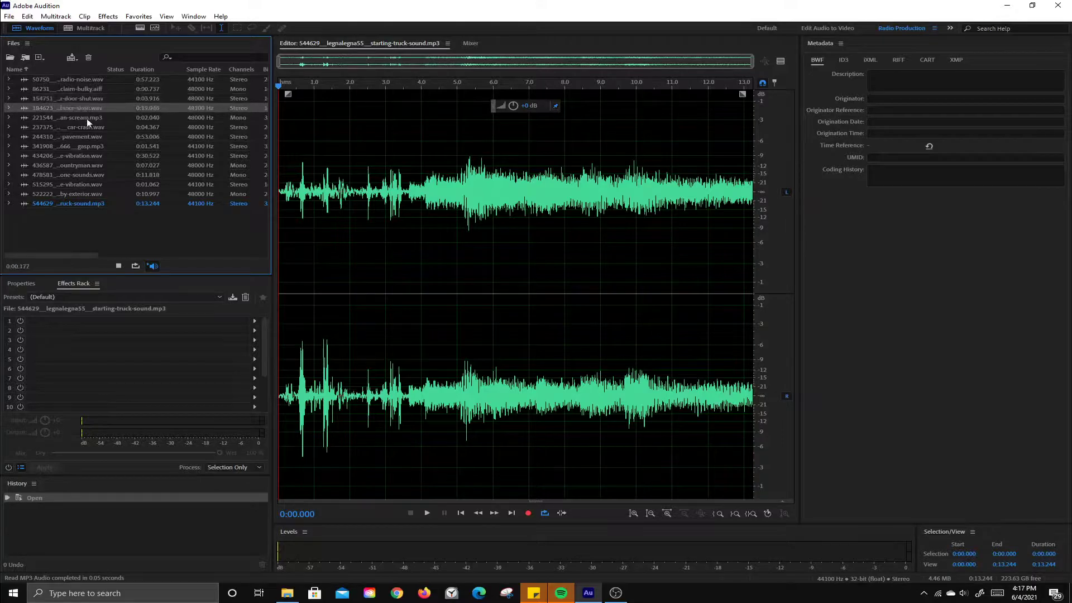
click(86, 118)
click(88, 127)
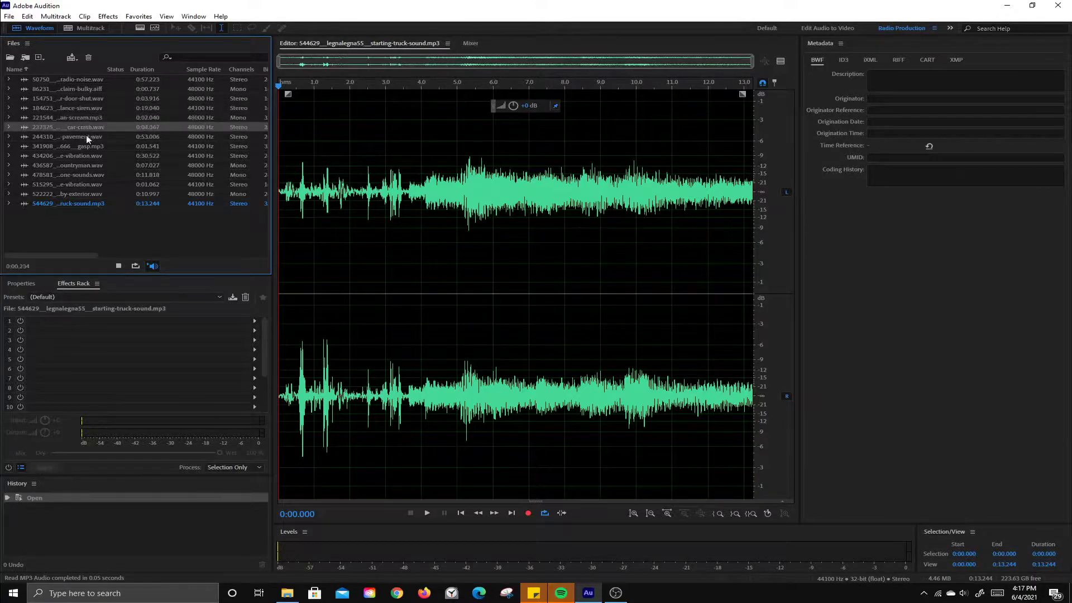
click(86, 136)
click(87, 146)
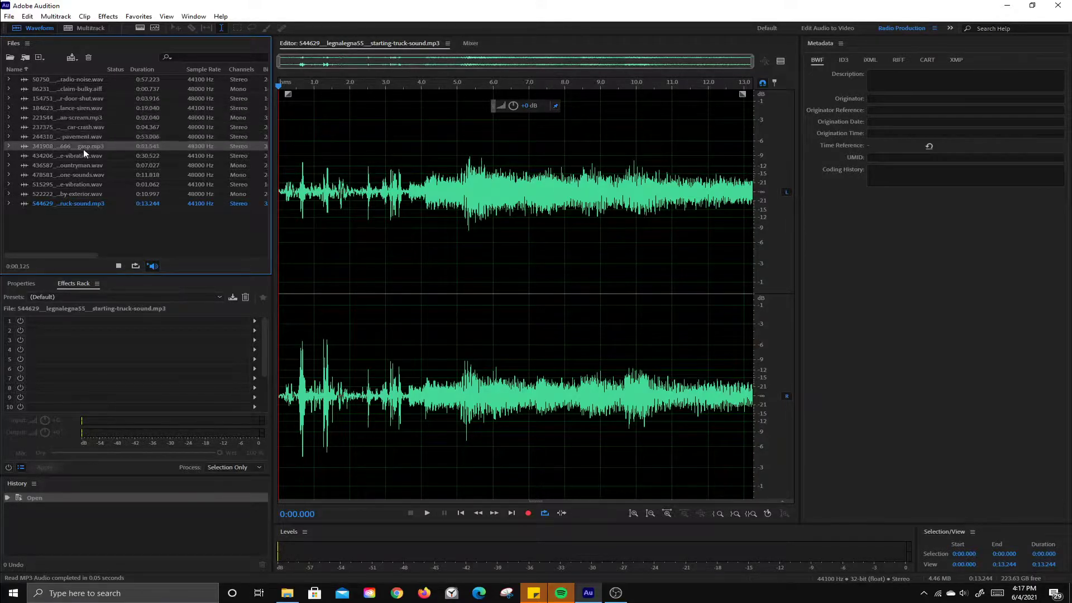
click(82, 156)
click(79, 163)
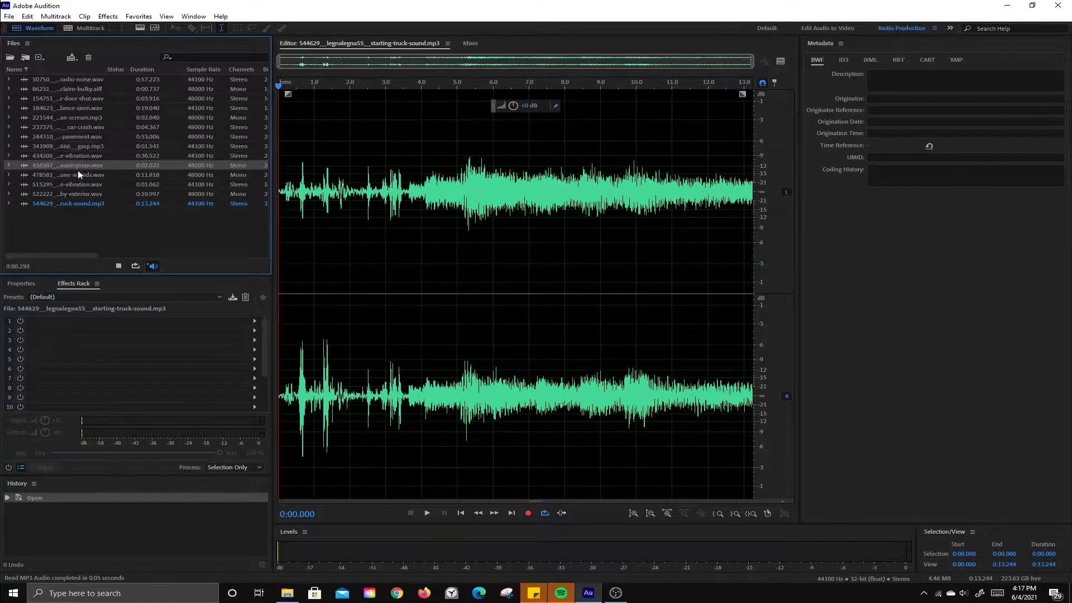
click(78, 173)
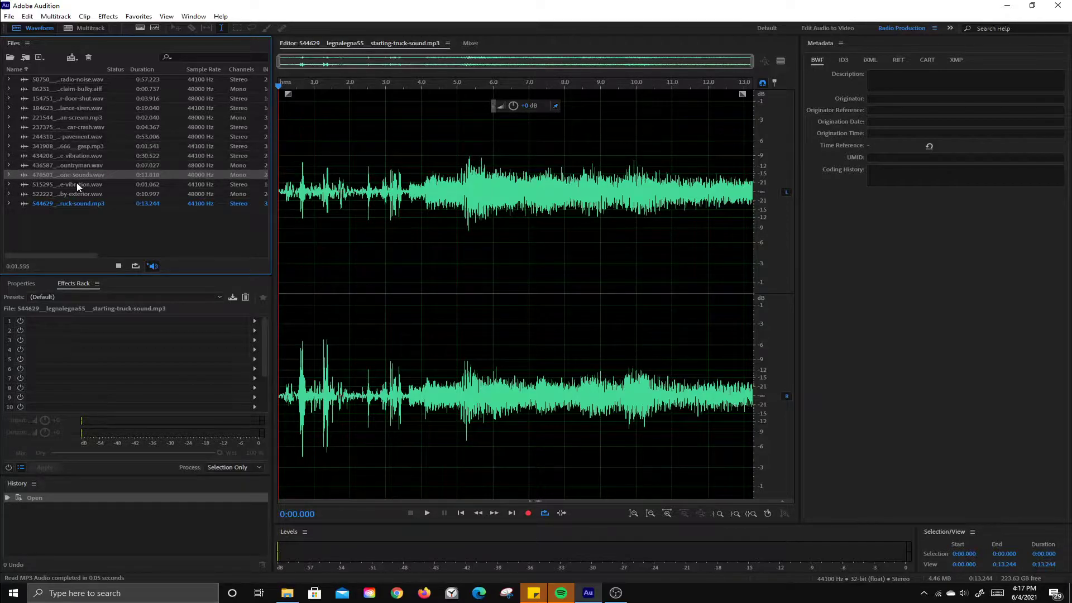
click(75, 183)
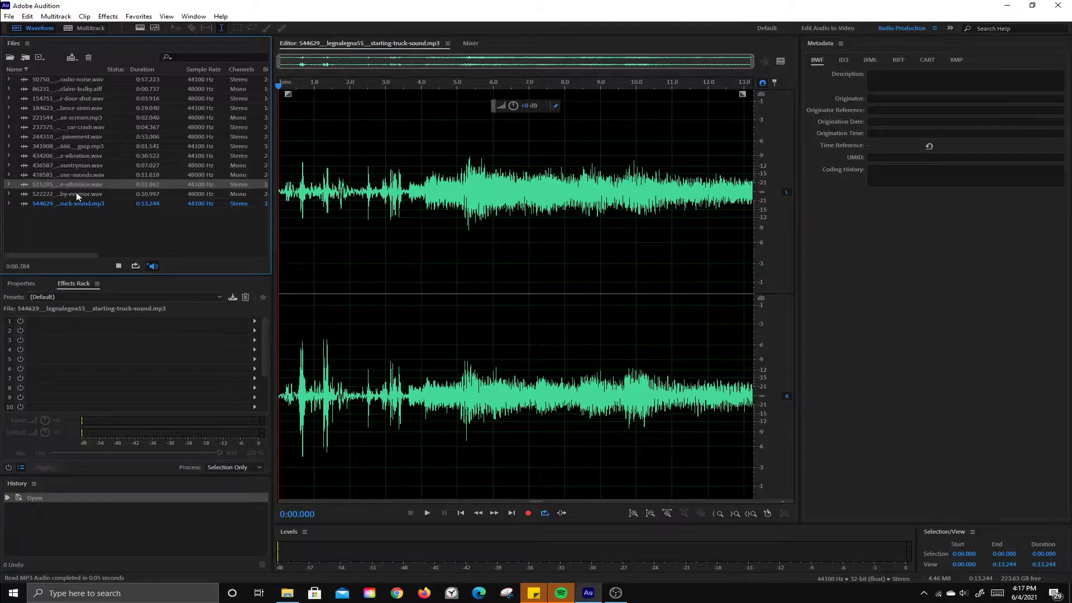
click(76, 193)
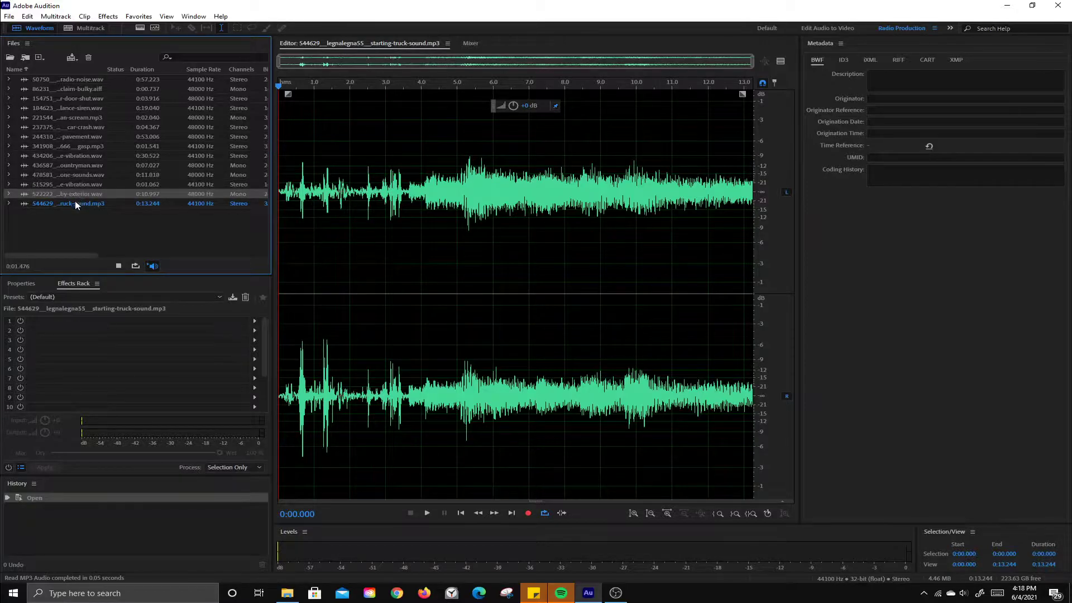
click(76, 204)
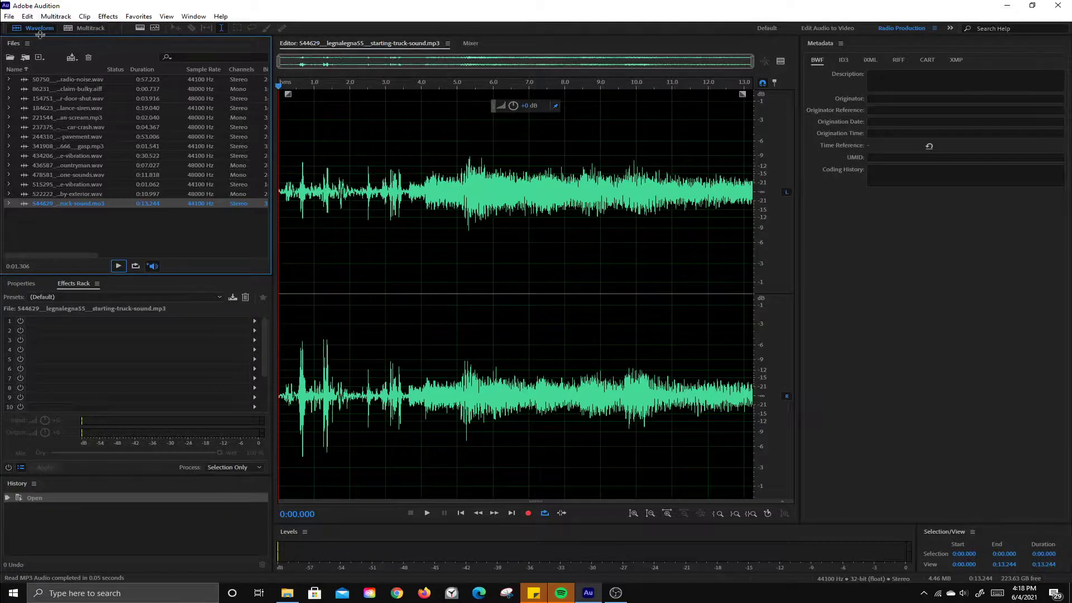
Create a multitrack session named NoTextDrive with no template, 44100 Hz sample rate, 32-bit float depth and a stereo mix.
click(88, 34)
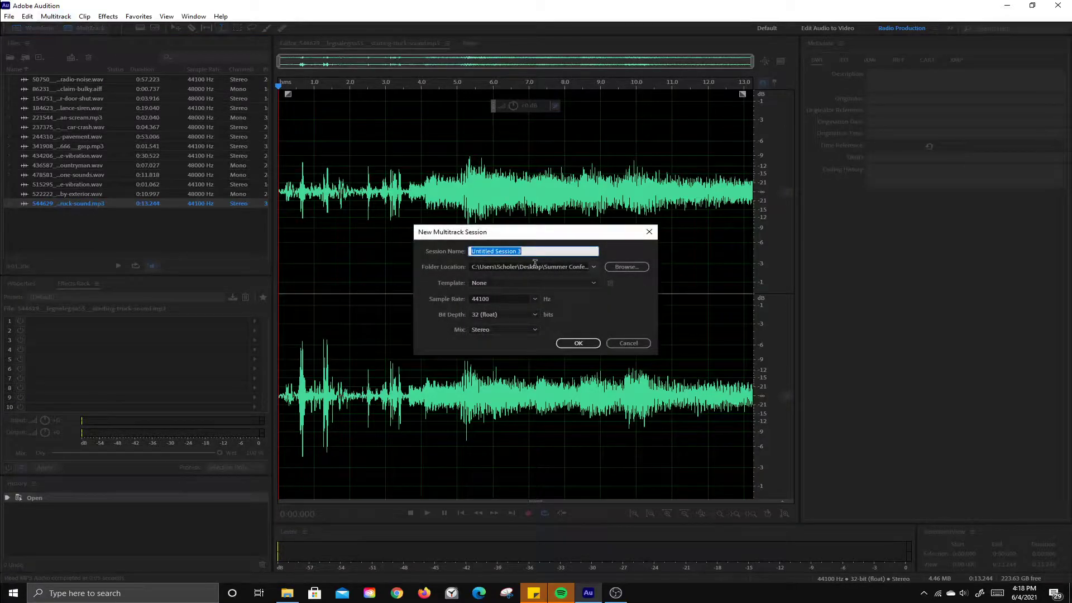
text(Don)
key(BackSpace)
key(BackSpace)
key(BackSpace)
text(NoTextDrive)
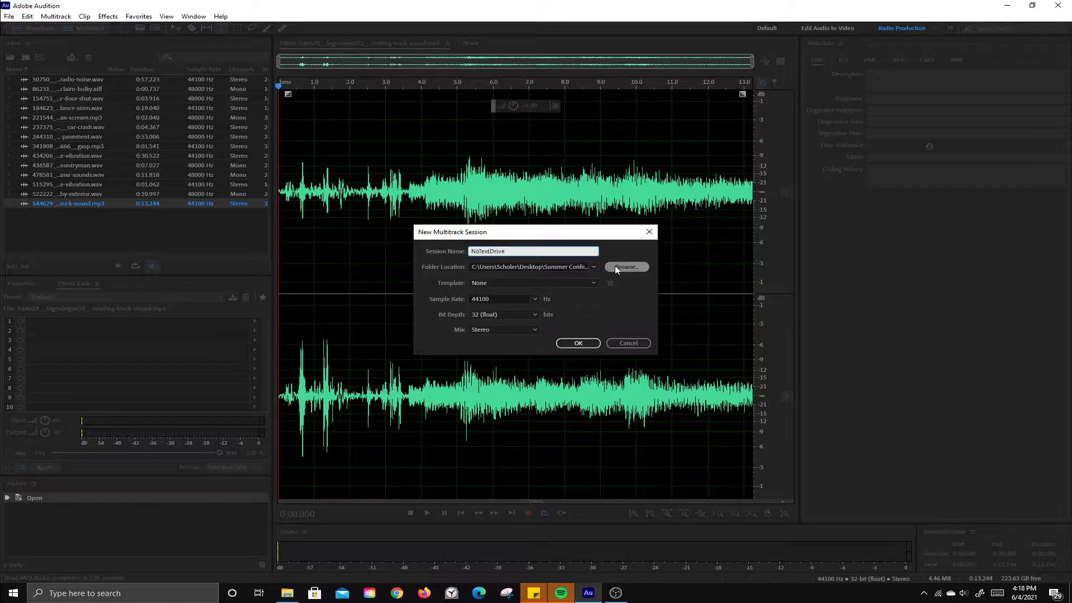
click(578, 343)
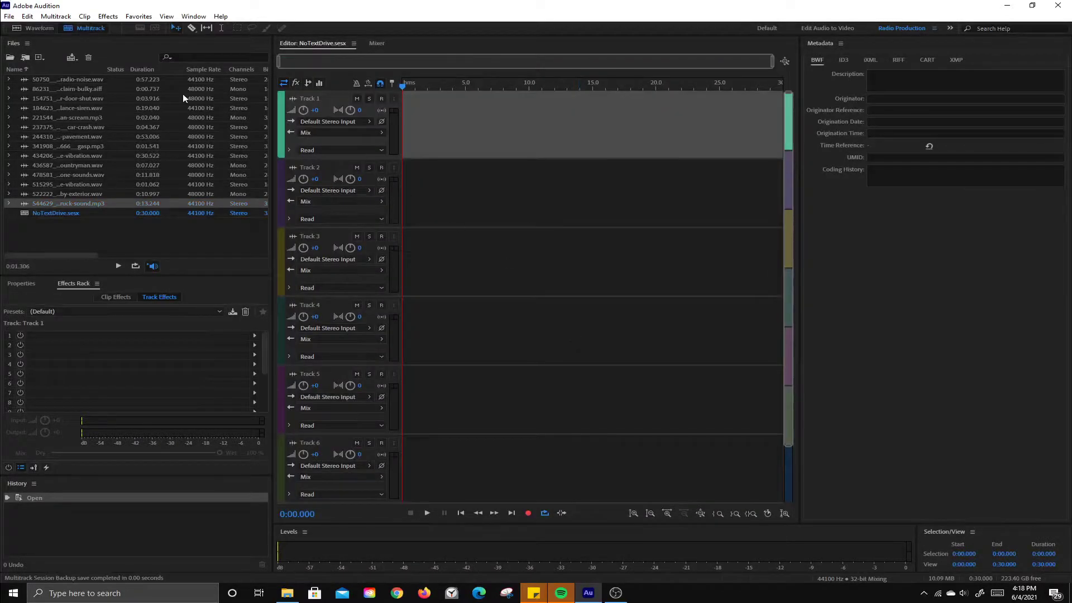
Place the starting truck sound on Track 1 at about 2 s and open the clip in the waveform editor.
click(379, 85)
drag(41, 203, 490, 117)
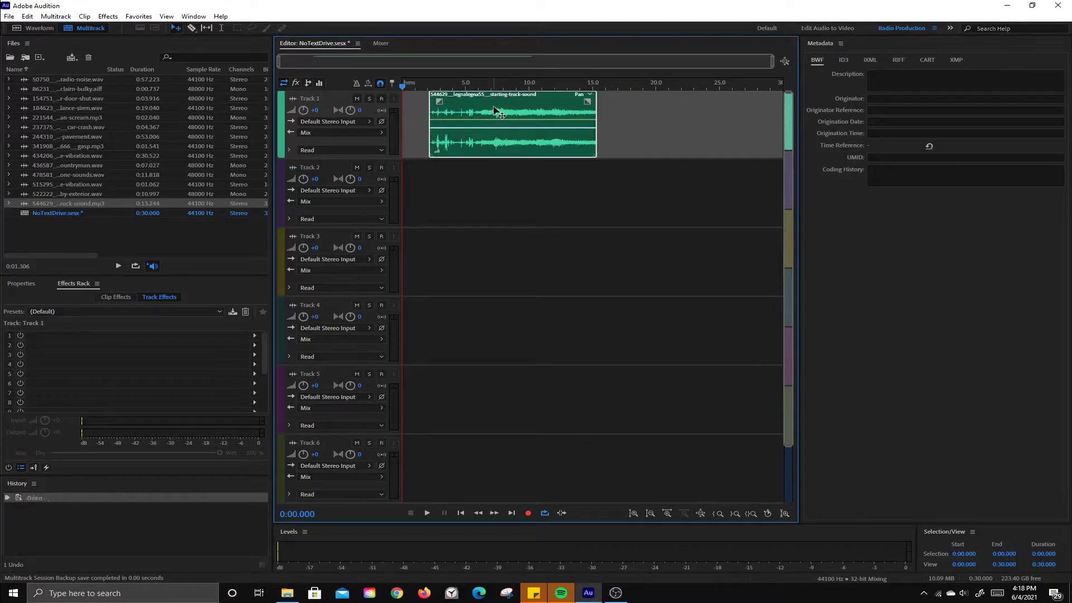
double_click(495, 111)
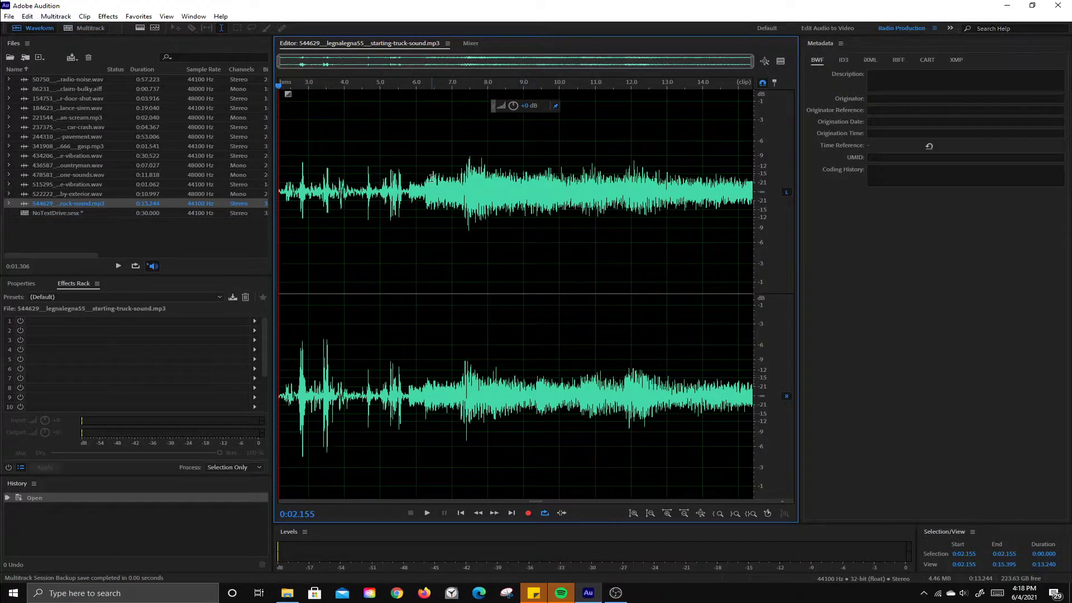
Return to the multitrack session and delete the truck clip from Track 1.
click(88, 32)
click(501, 191)
click(503, 140)
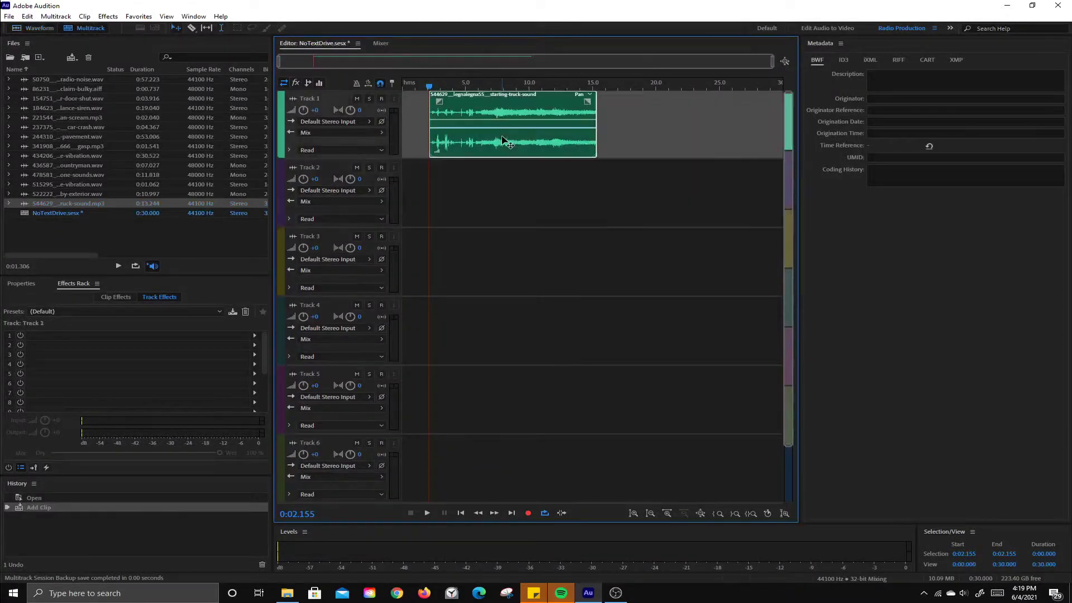
key(Delete)
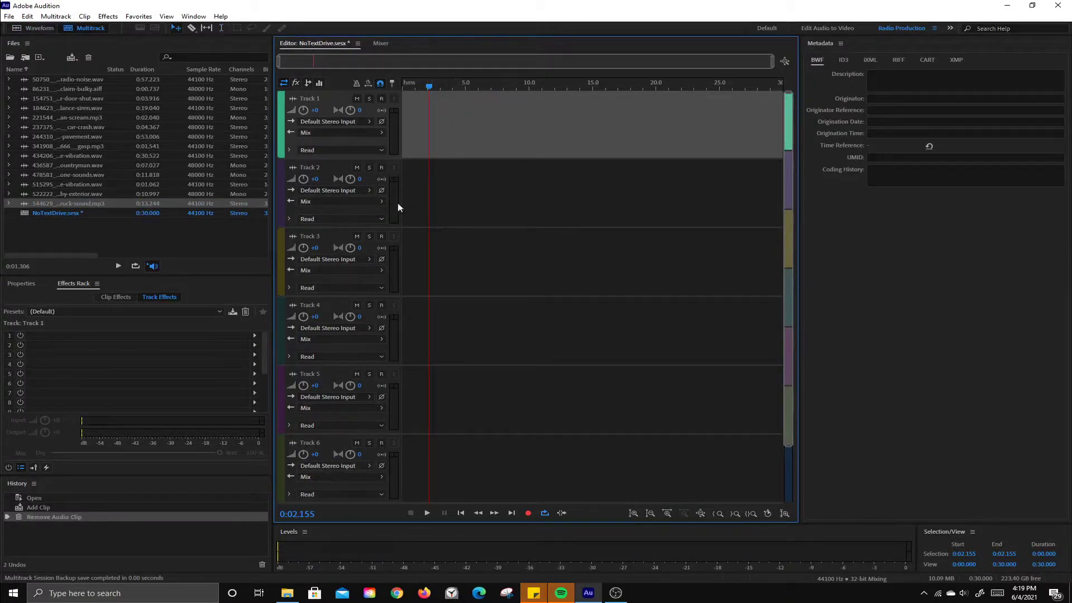
Place the starting truck sound on Track 2 at about 3 s.
scroll(313, 168, down, 3)
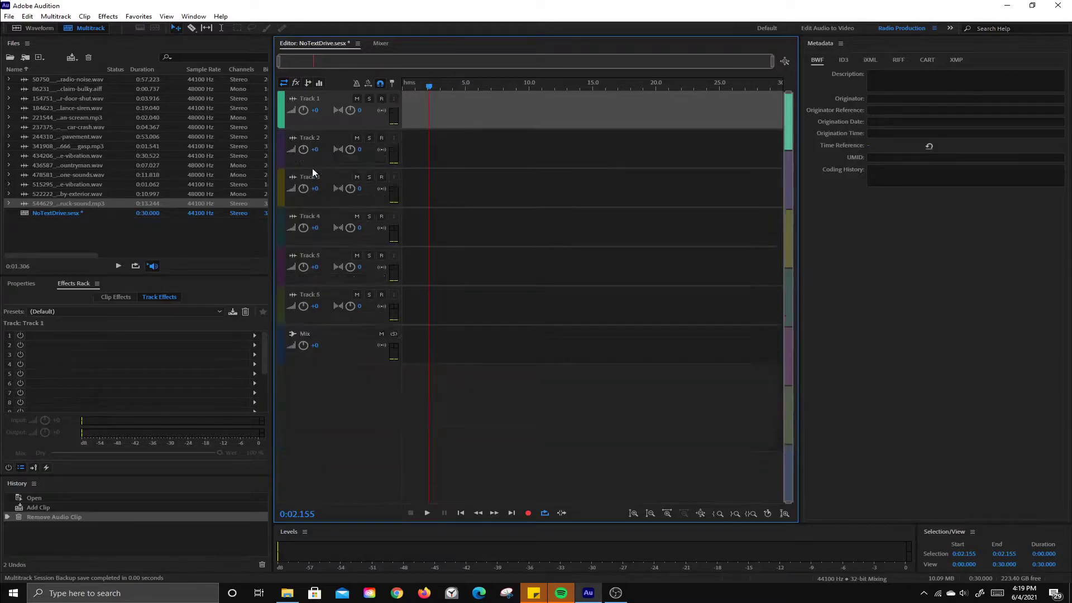
scroll(319, 161, up, 3)
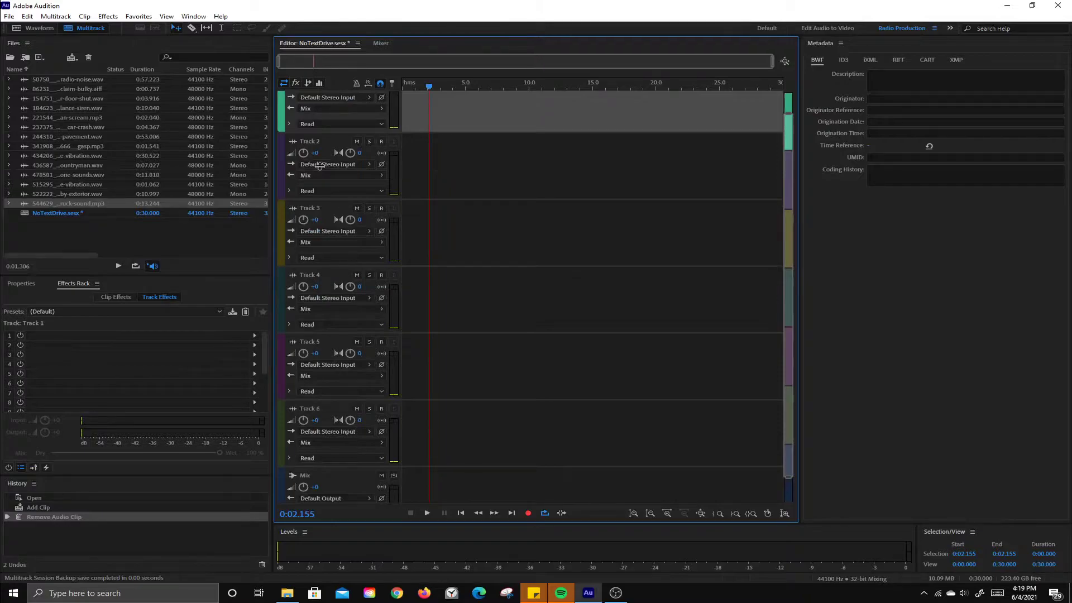
scroll(474, 122, up, 1)
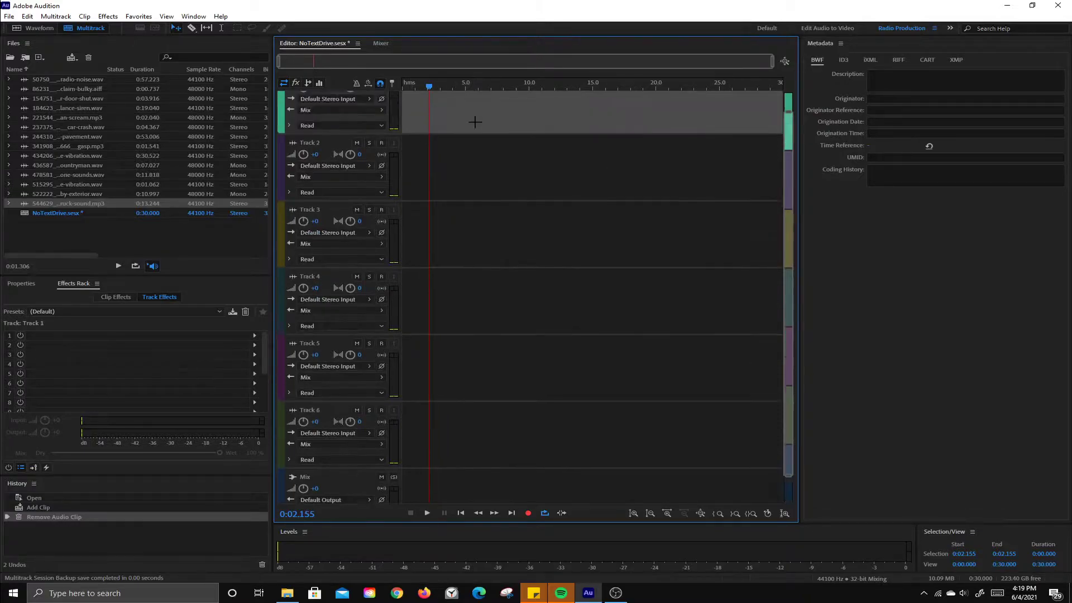
drag(65, 204, 504, 154)
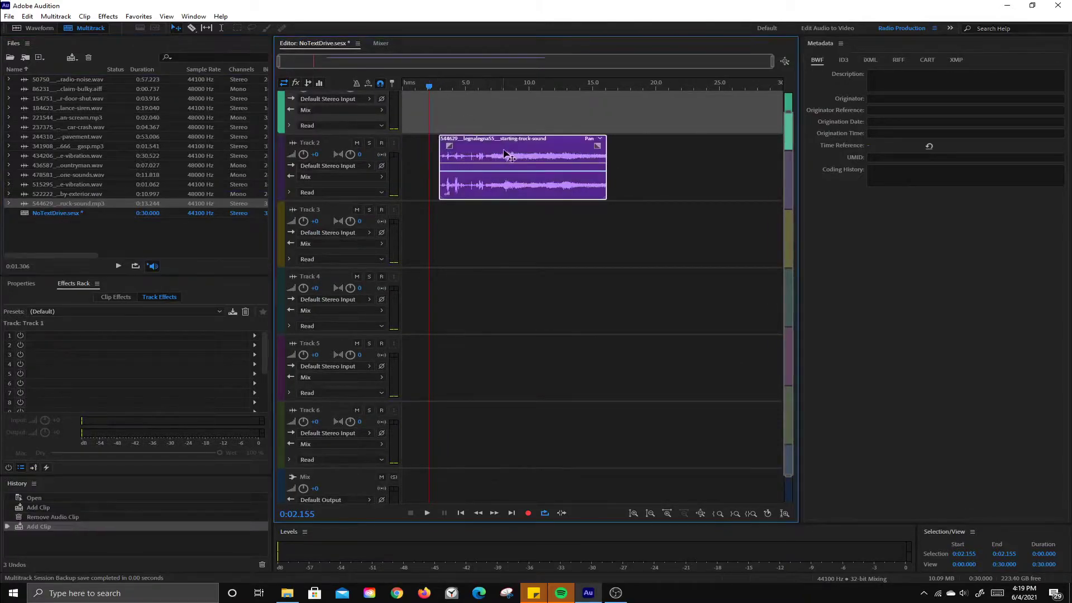
click(504, 154)
scroll(508, 151, down, 1)
scroll(511, 150, up, 1)
scroll(512, 150, down, 2)
scroll(511, 150, up, 2)
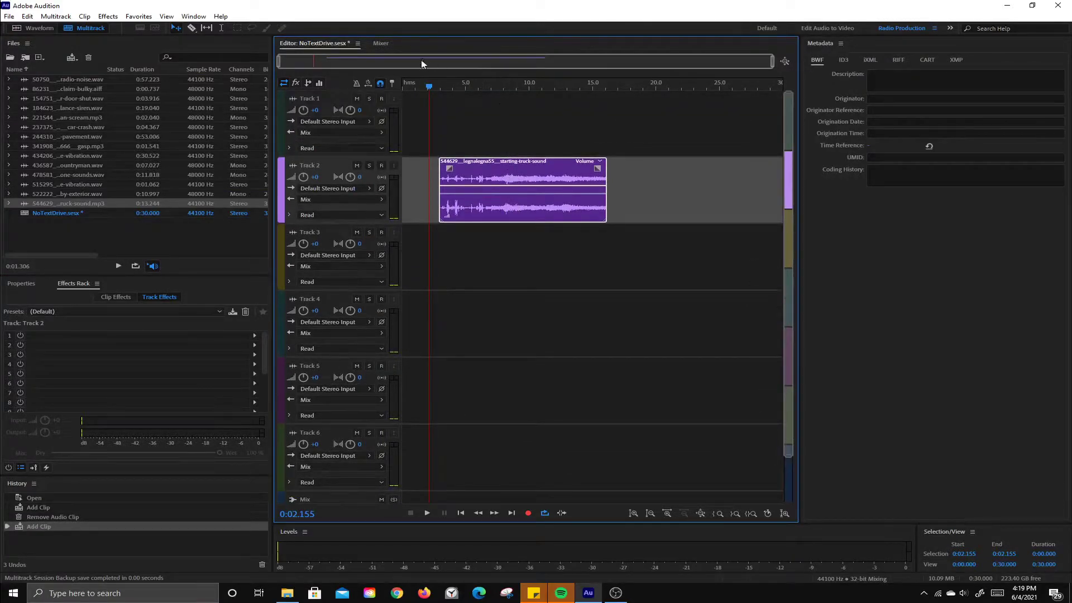
Examine the truck clip on Track 2 at several timeline zoom levels and delete it.
scroll(480, 64, up, 1)
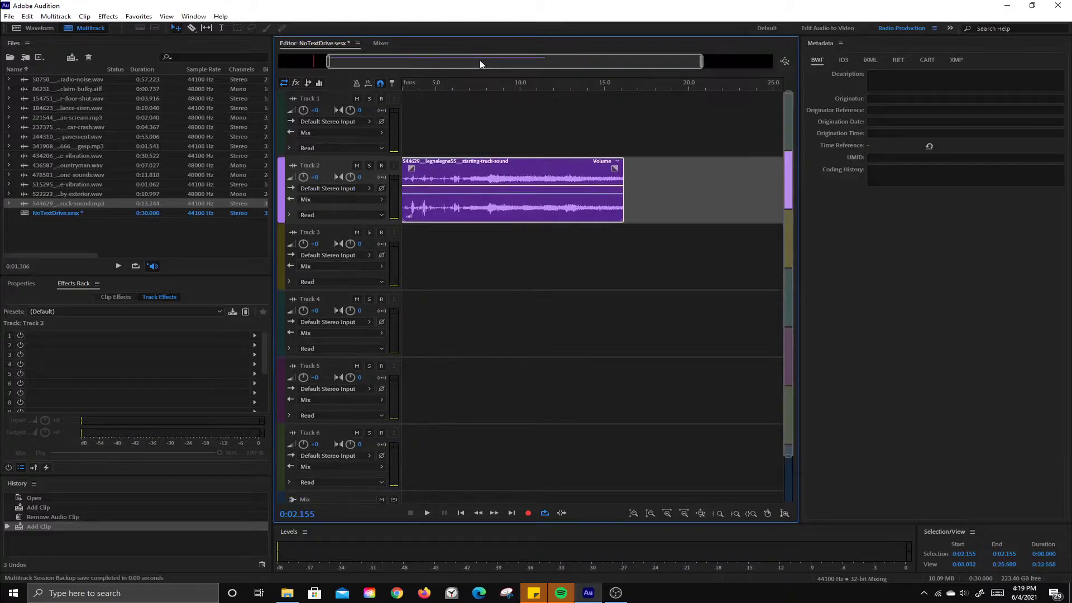
scroll(480, 62, up, 4)
scroll(479, 60, down, 4)
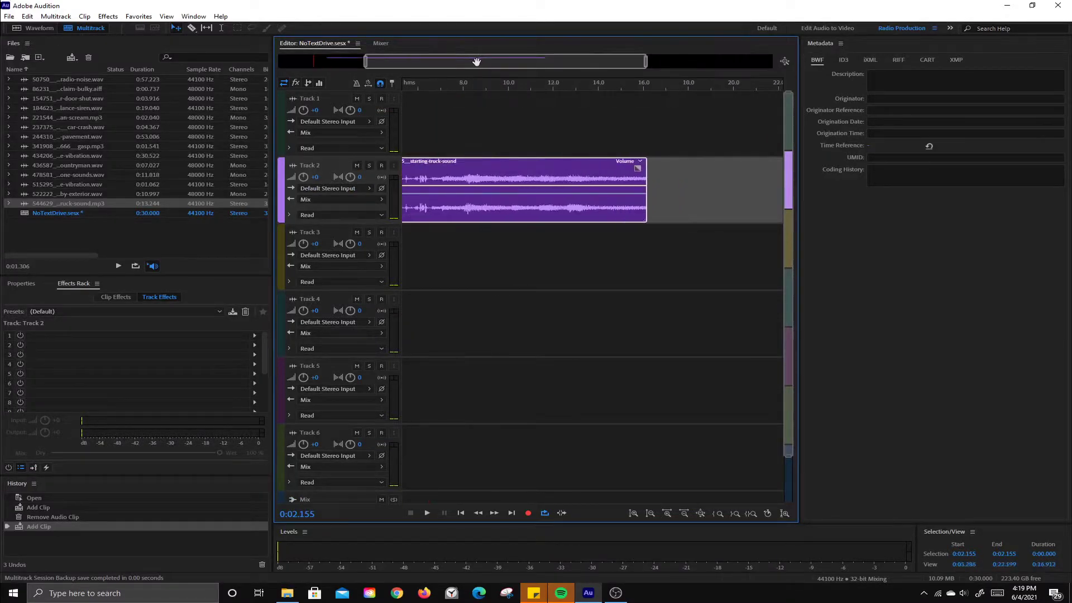
scroll(483, 60, up, 1)
scroll(470, 60, up, 1)
scroll(519, 61, down, 2)
scroll(492, 61, down, 1)
scroll(490, 62, up, 2)
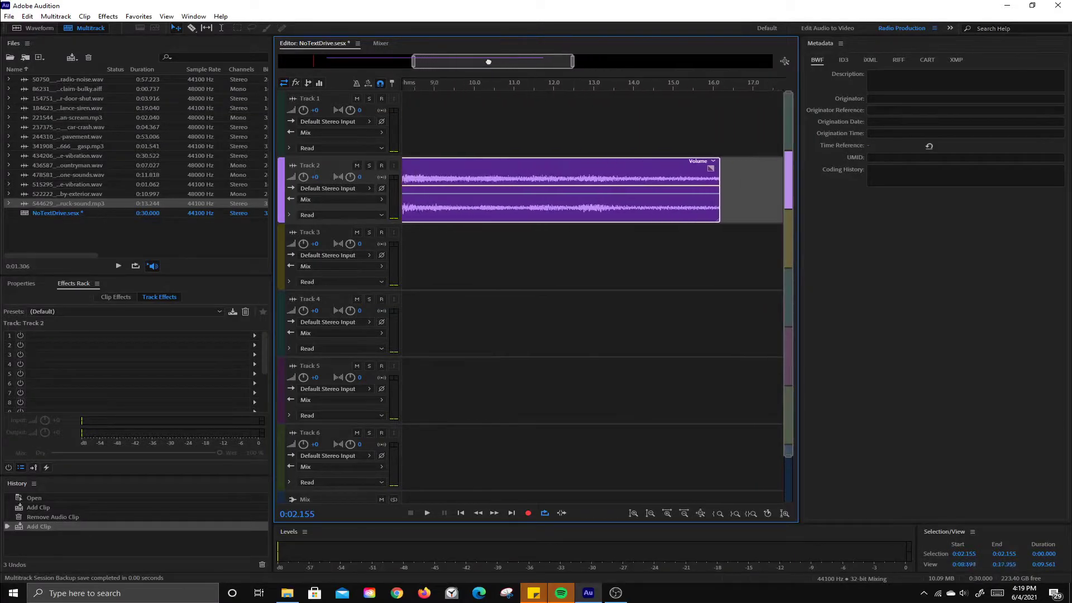
scroll(490, 62, up, 1)
scroll(490, 62, down, 4)
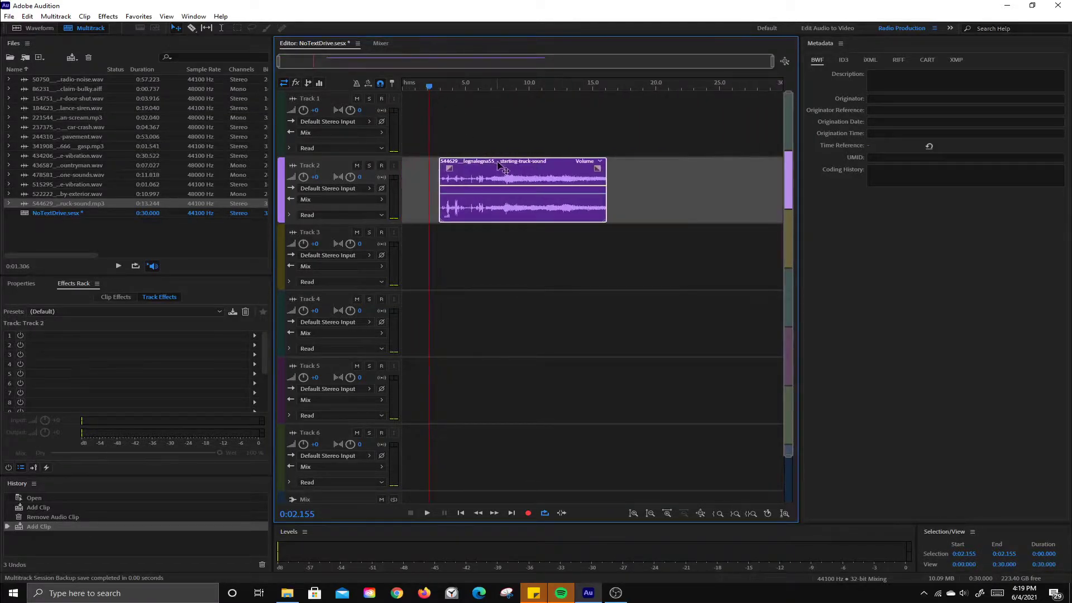
key(Delete)
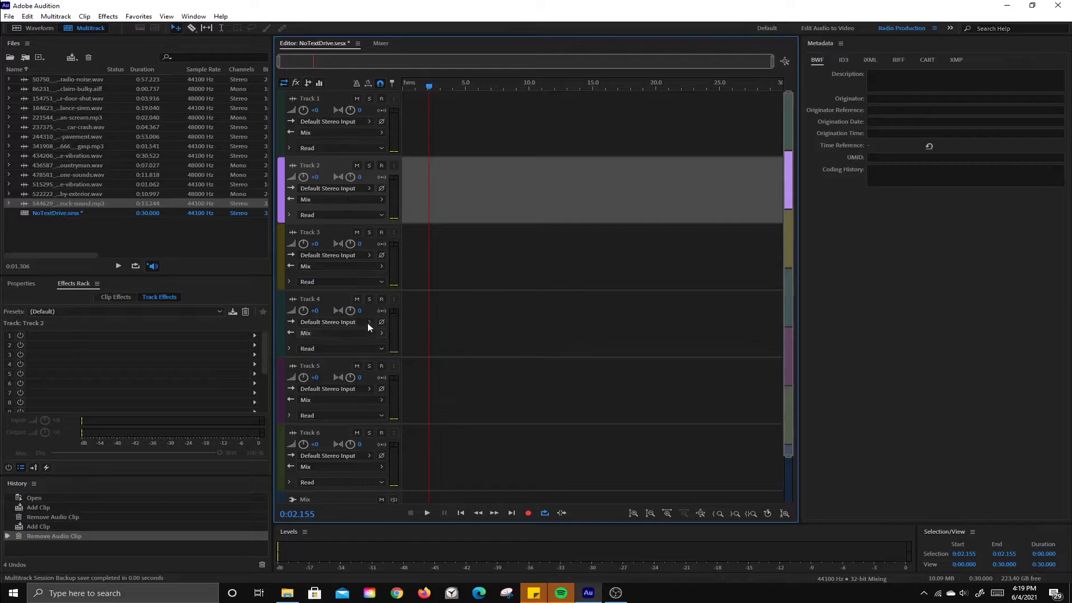
Solo Tracks 1 and 2, and switch solo off again on both.
click(368, 99)
click(369, 166)
click(369, 165)
click(369, 100)
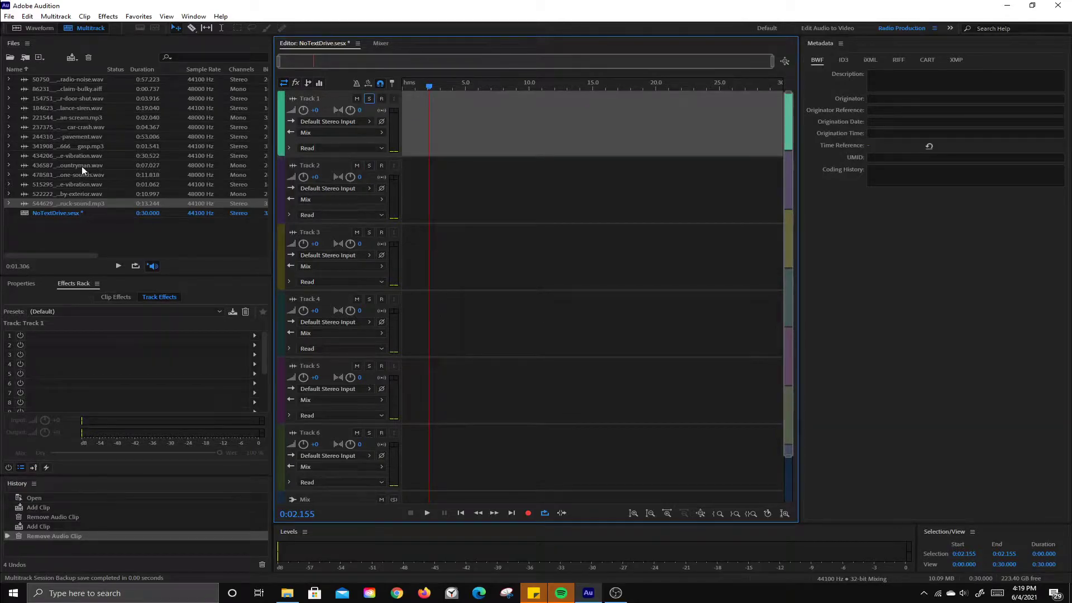
Preview the first few sound files and place the car-door-shut sound at the start of Track 1, conformed to the session's sample rate.
click(74, 80)
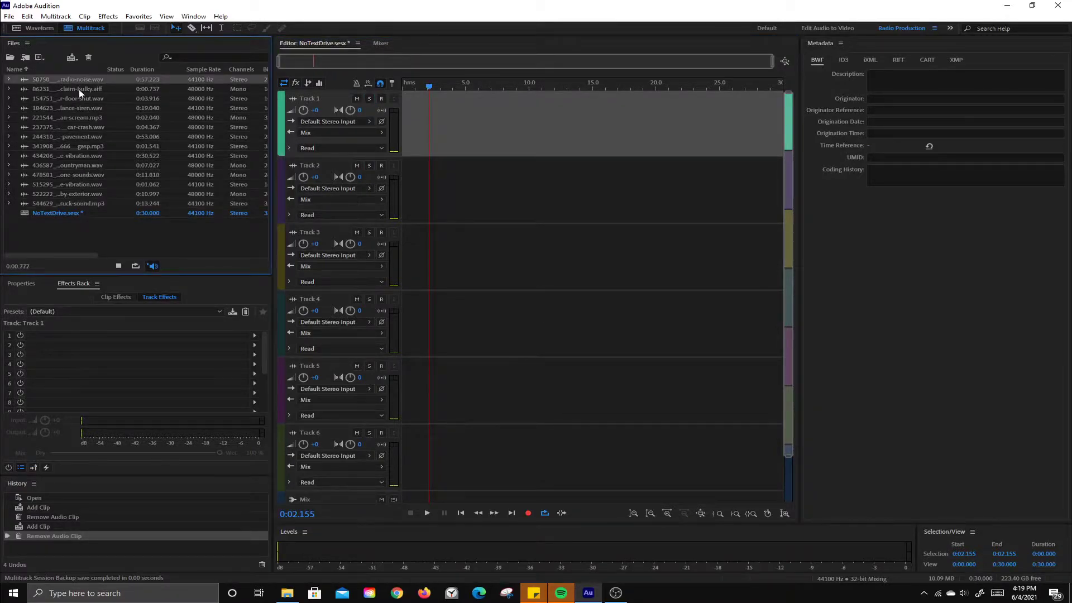
click(78, 89)
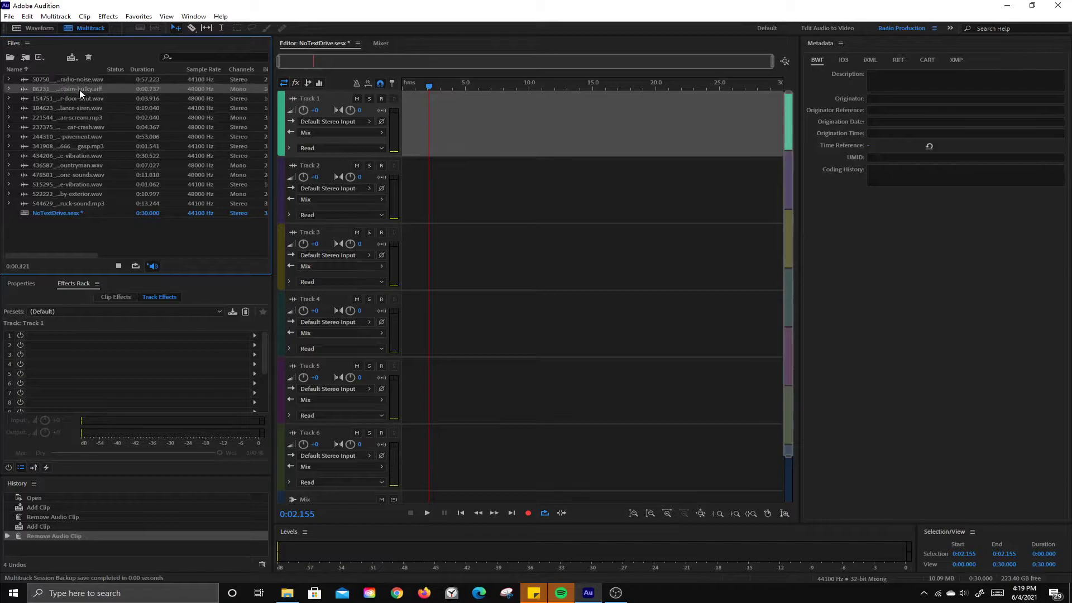
click(78, 98)
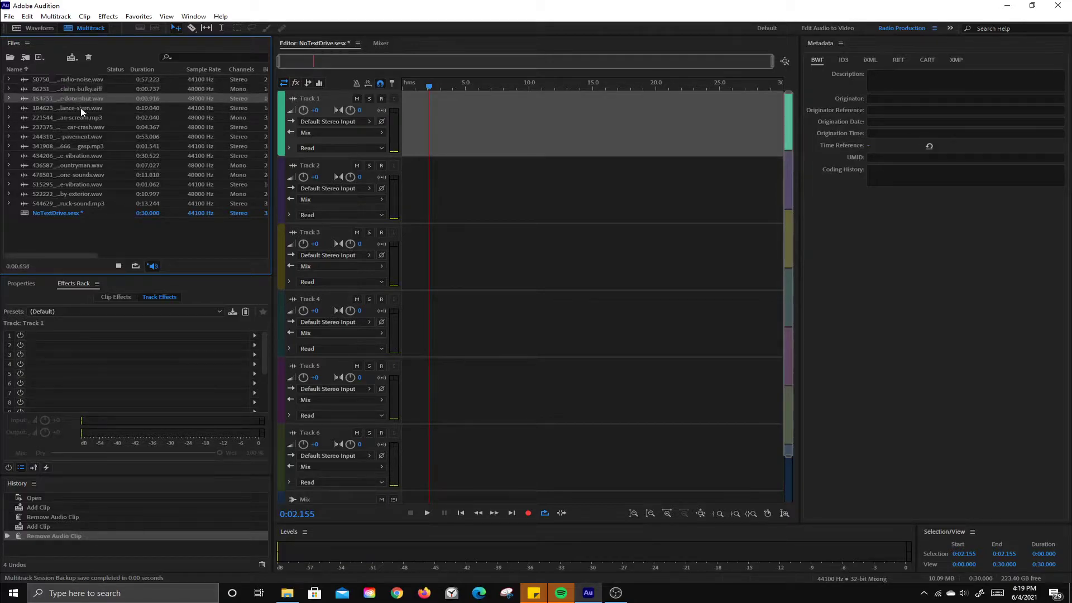
drag(72, 99, 405, 139)
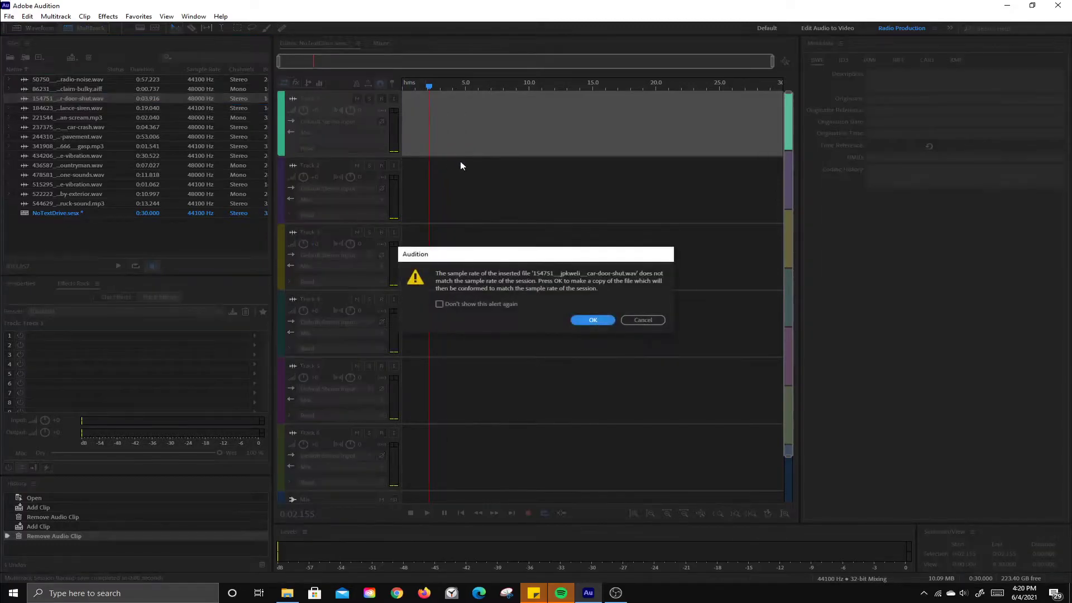
click(590, 320)
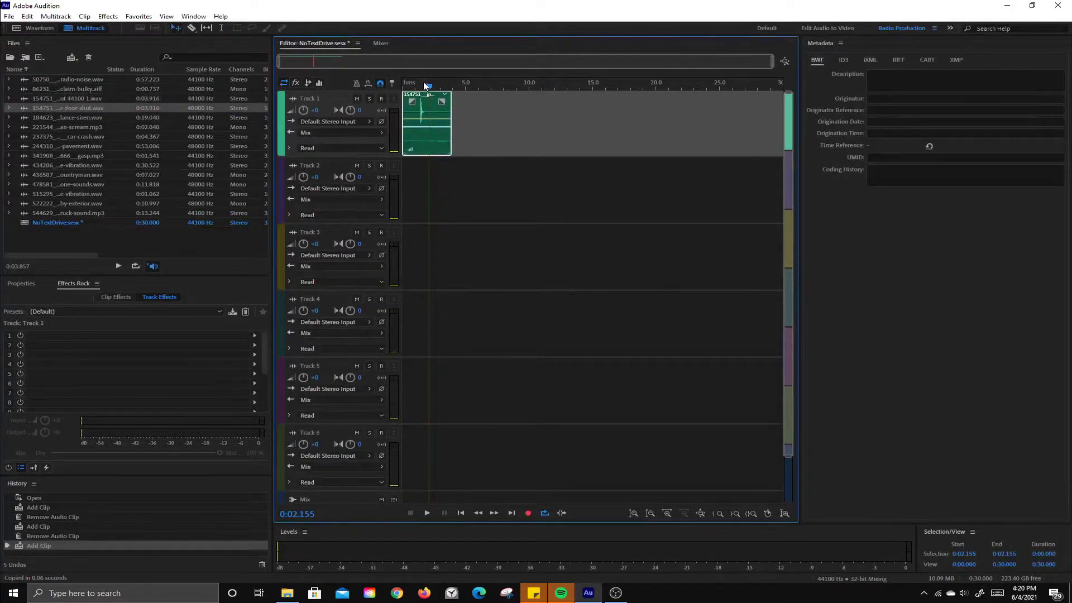
Play the car-door clip on Track 1, trim it around the slam to about 1.8 s and align it with the session start.
drag(431, 88, 384, 86)
key(space)
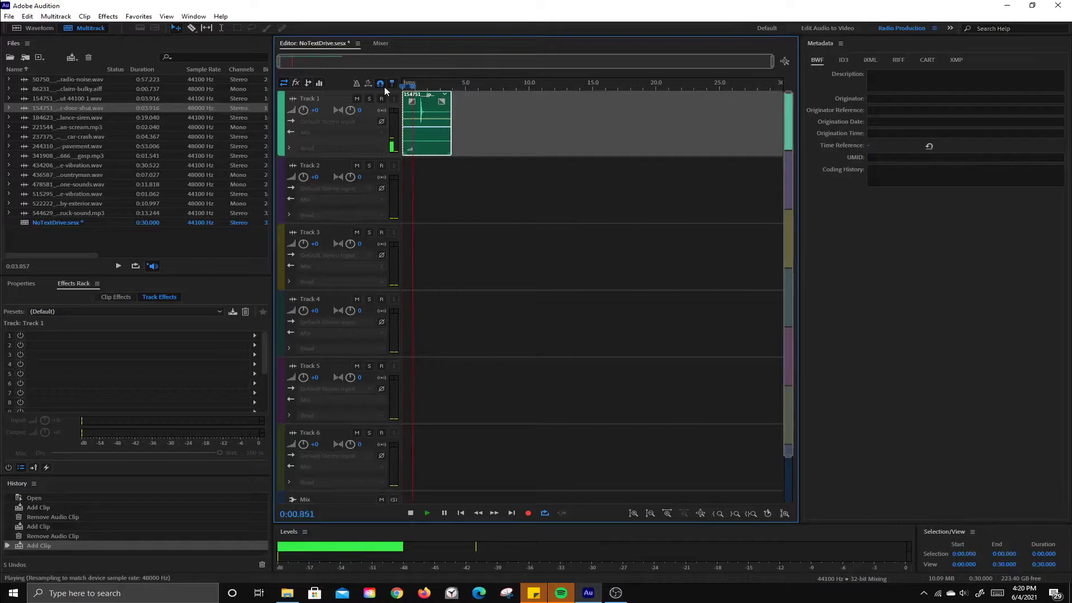
key(space)
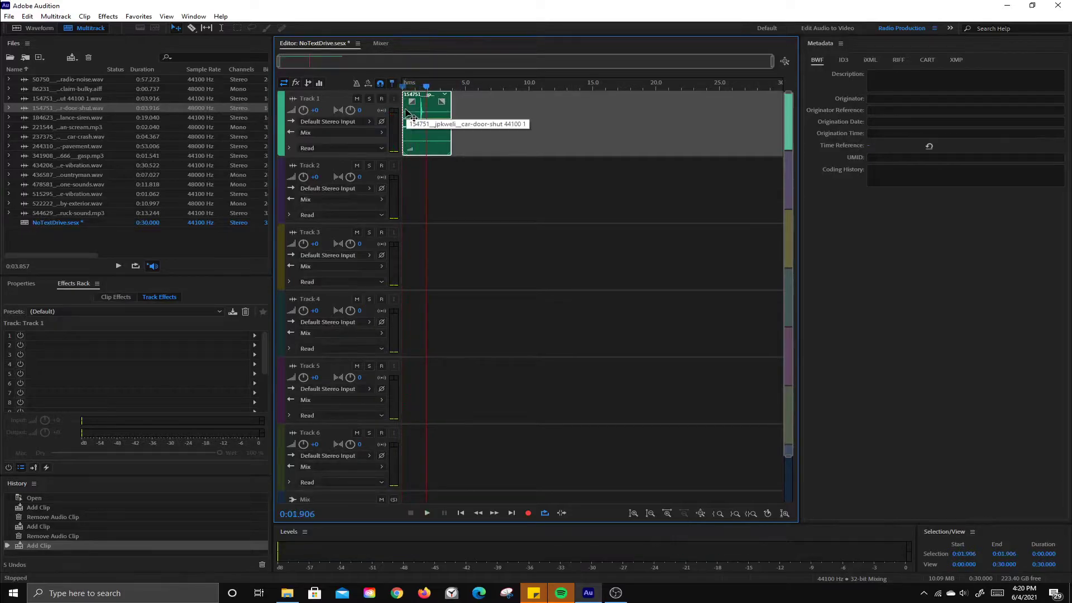
drag(405, 109, 417, 138)
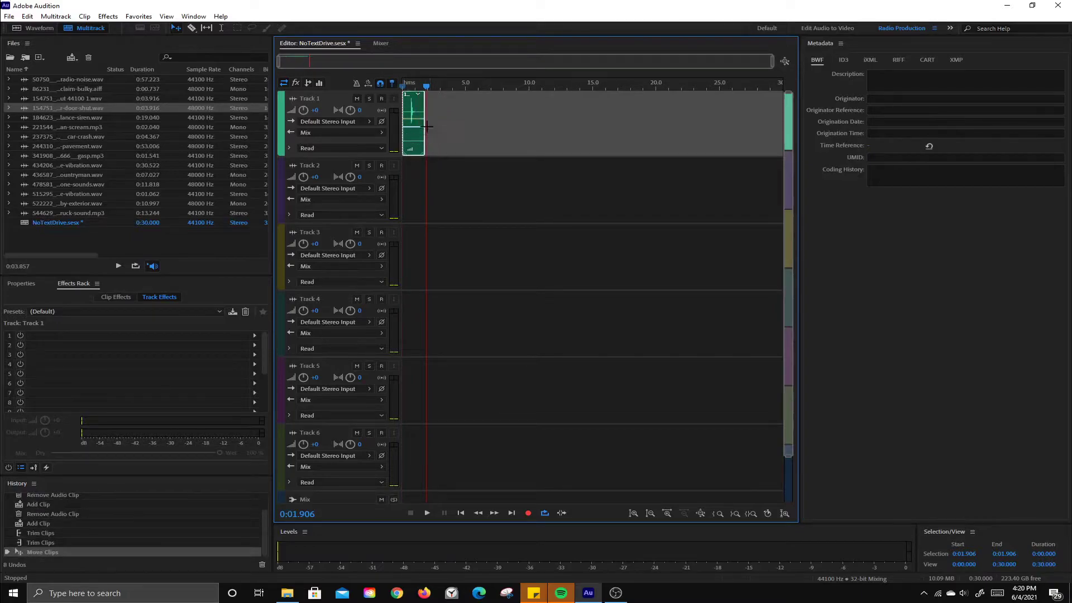
Open the car-door recording in the waveform editor, convert it to mono and back to stereo, and raise its gain.
double_click(413, 135)
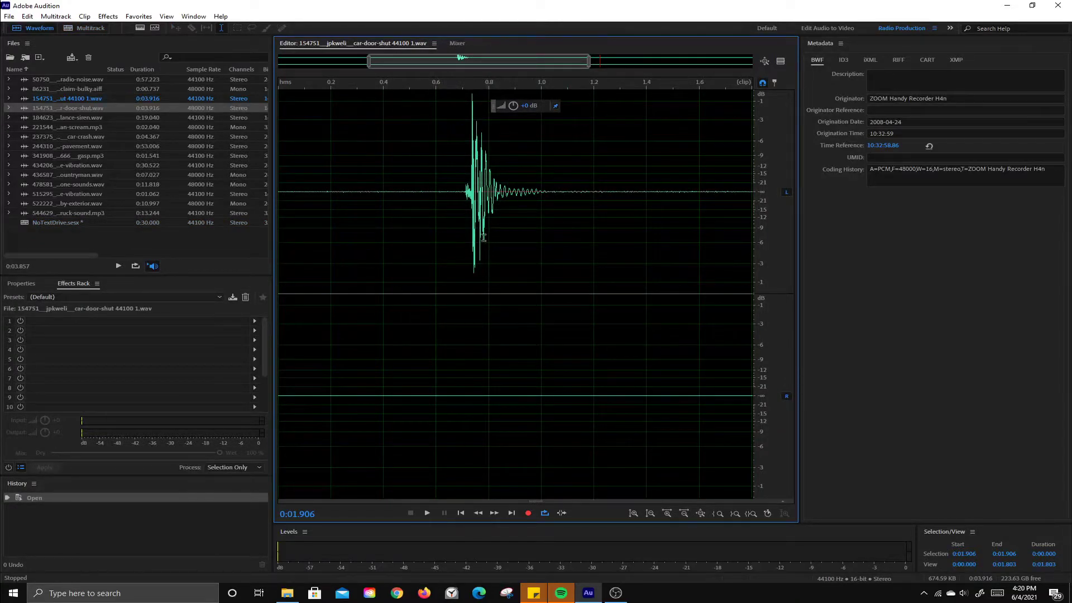
click(107, 16)
mouse_move(137, 17)
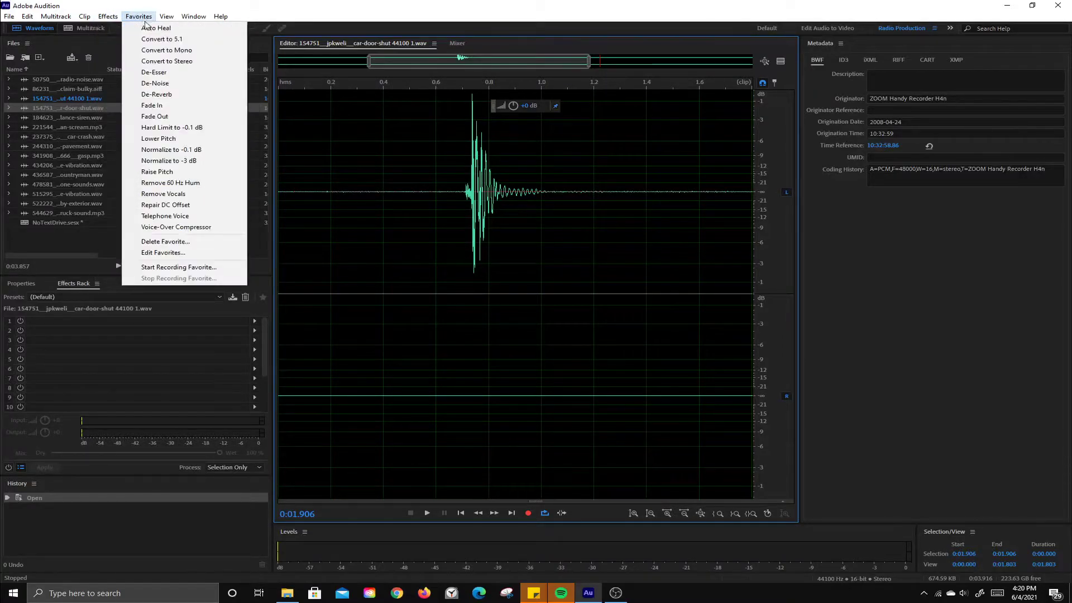
click(167, 50)
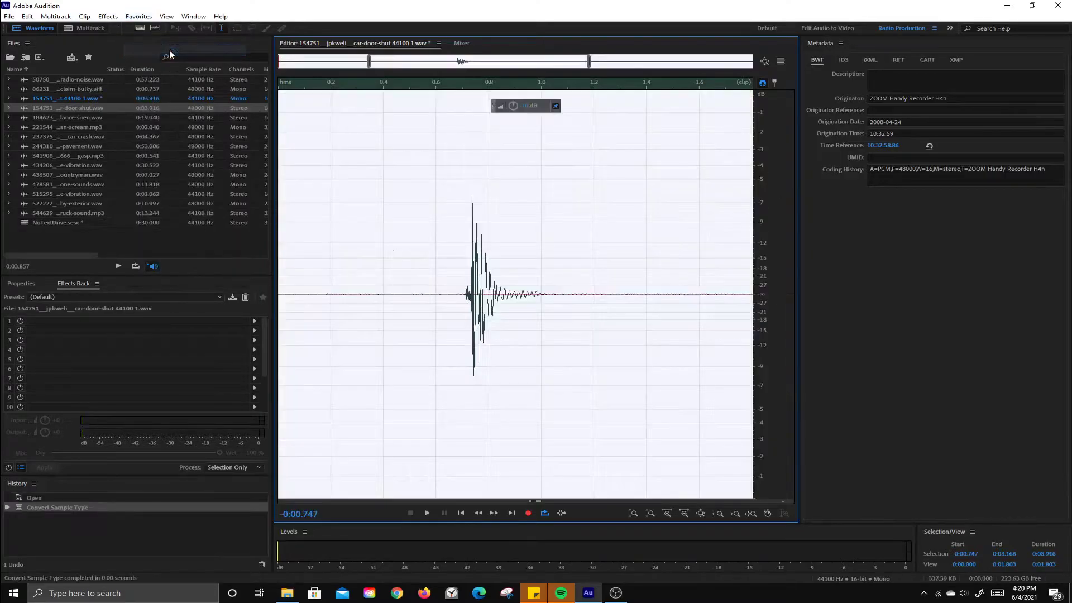
click(134, 17)
click(167, 61)
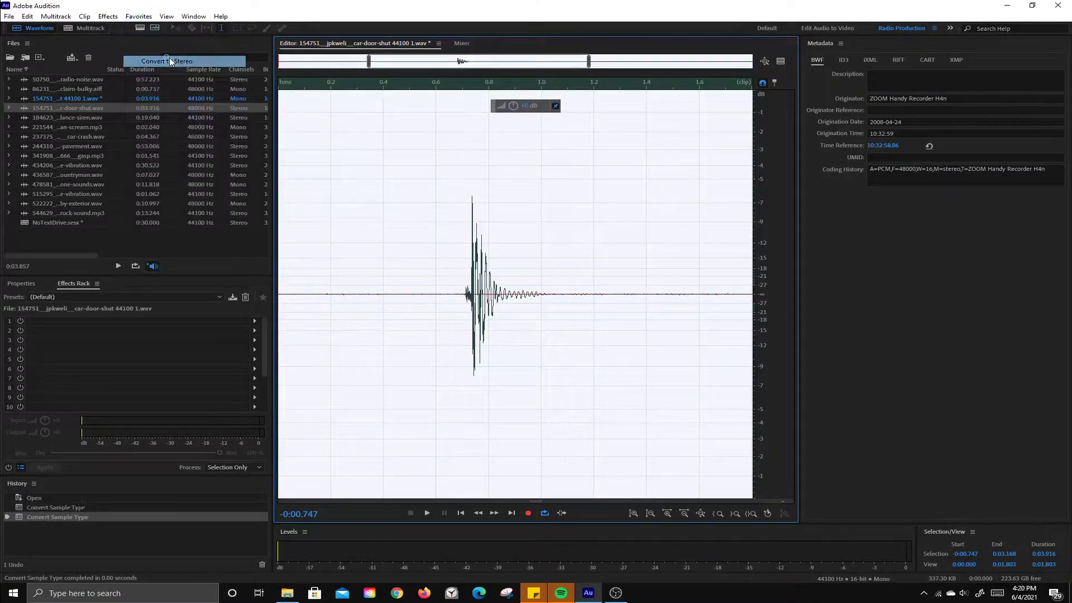
drag(527, 109, 530, 83)
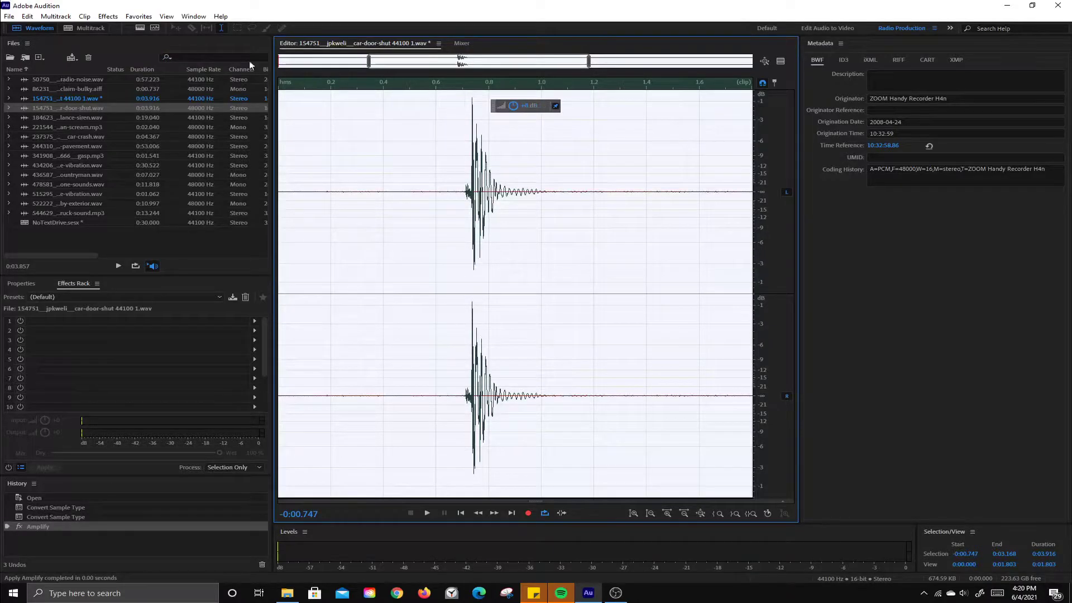
Return to the multitrack session and play the car-door clip from the start.
click(87, 28)
key(space)
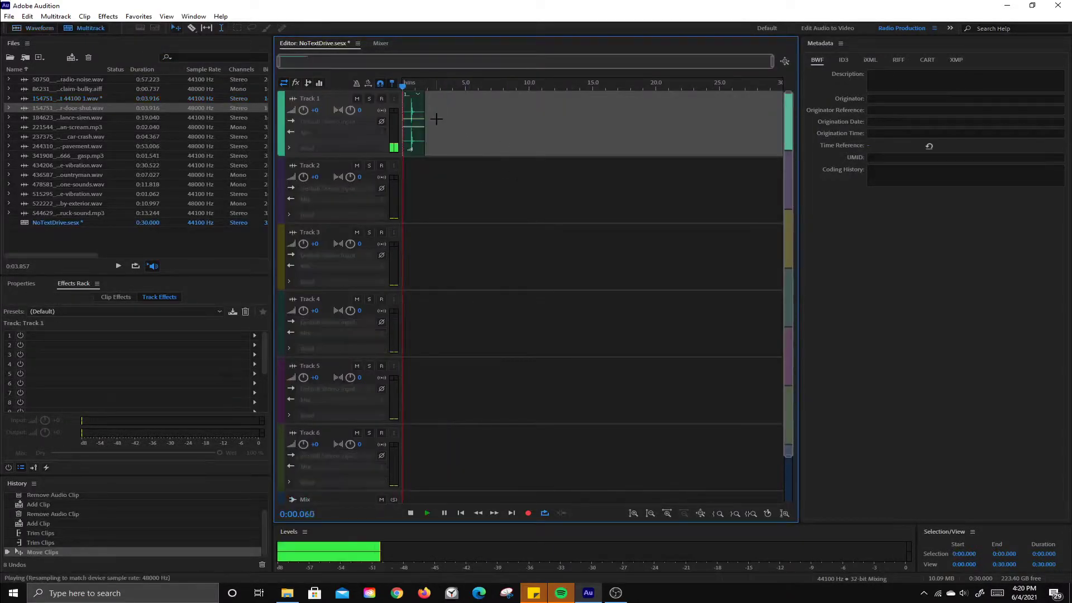
key(space)
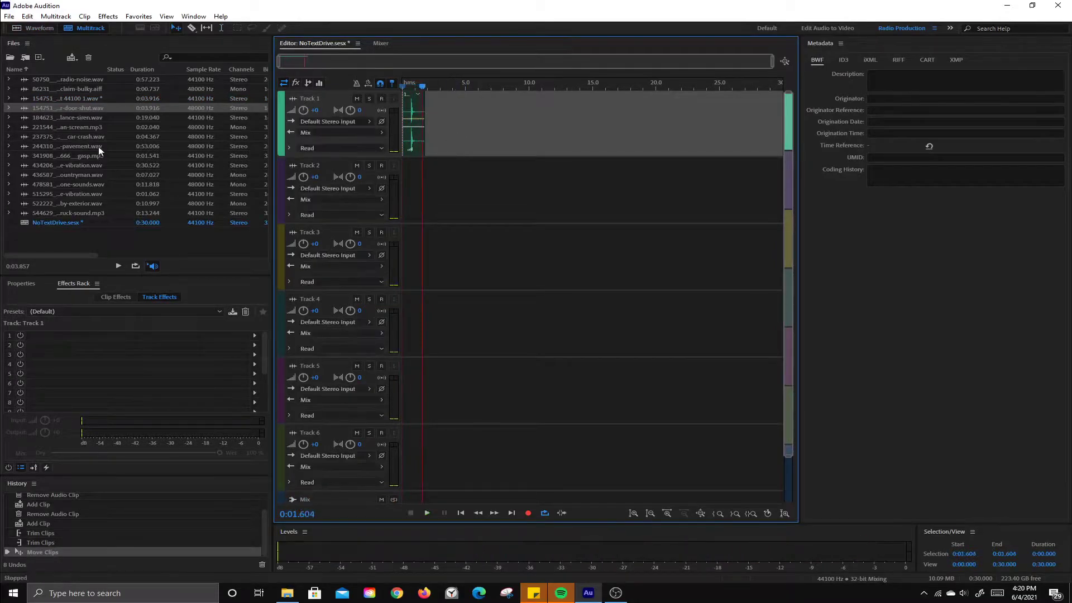
Audition the imported sound effects one by one, from the claim-bulky sound down to the starting truck sound.
click(82, 88)
click(82, 98)
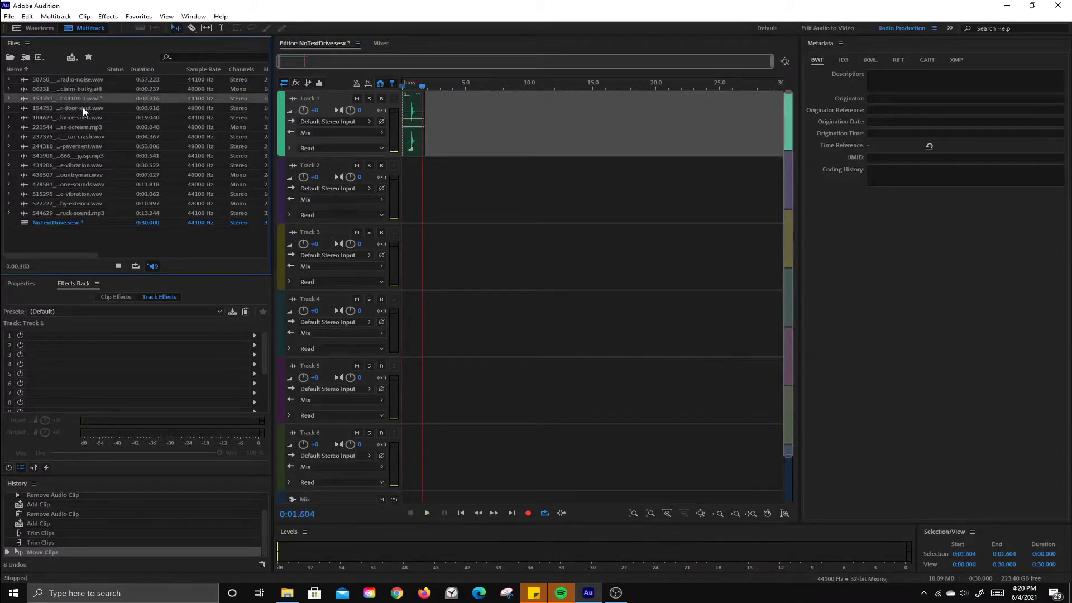
click(83, 107)
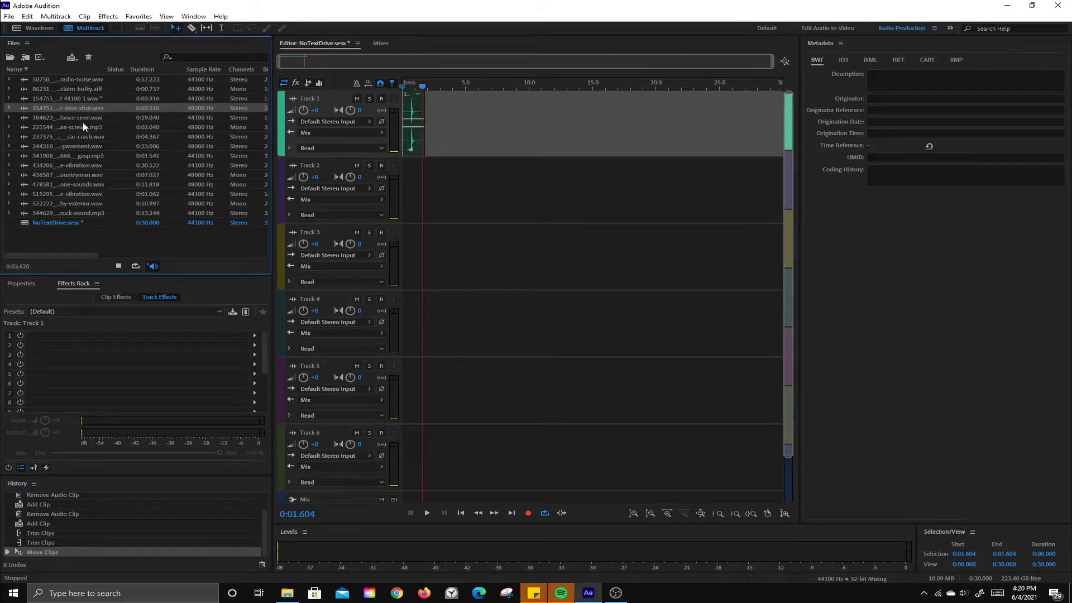
click(82, 119)
click(82, 126)
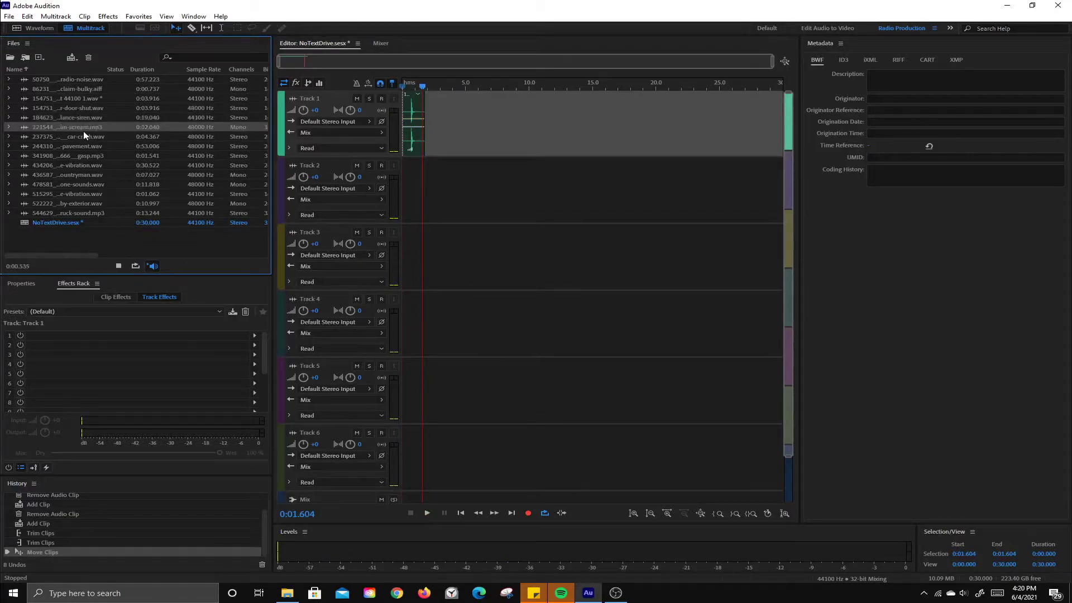
click(85, 135)
click(85, 145)
click(83, 155)
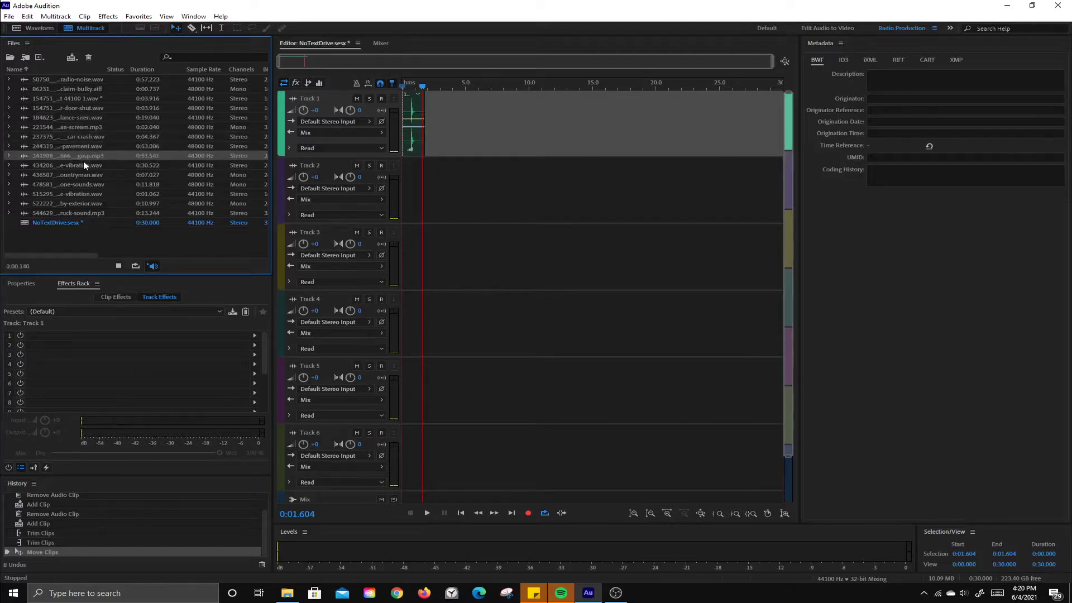
click(82, 164)
click(82, 174)
click(82, 184)
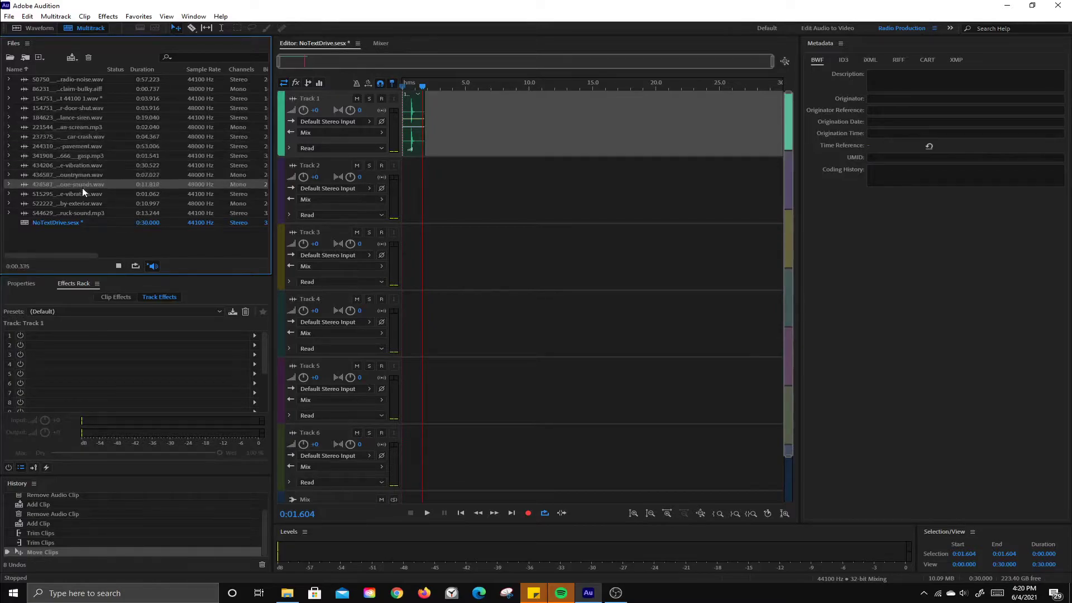
click(83, 193)
click(86, 203)
click(82, 212)
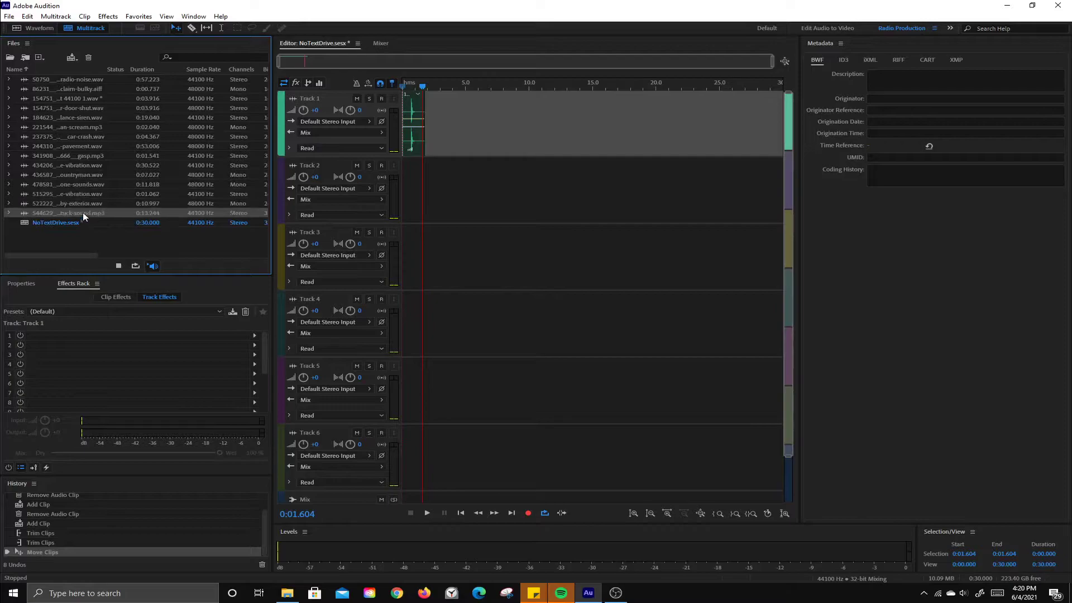
Place the starting truck sound on Track 2 at about 1.6 s and listen to its beginning and later part.
drag(77, 212, 427, 191)
key(space)
key(space)
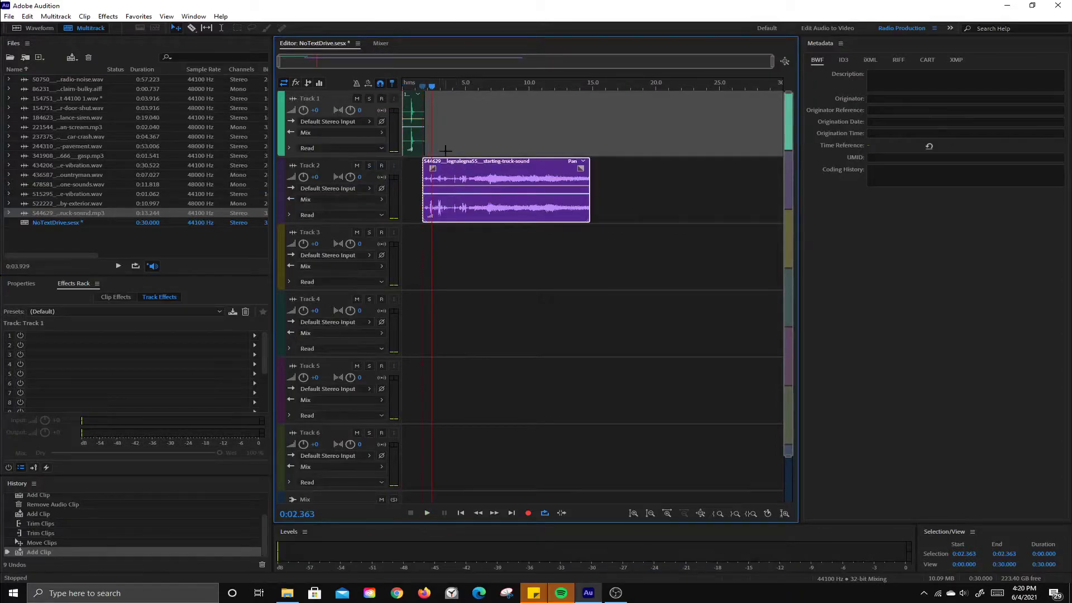
drag(432, 88, 473, 87)
key(space)
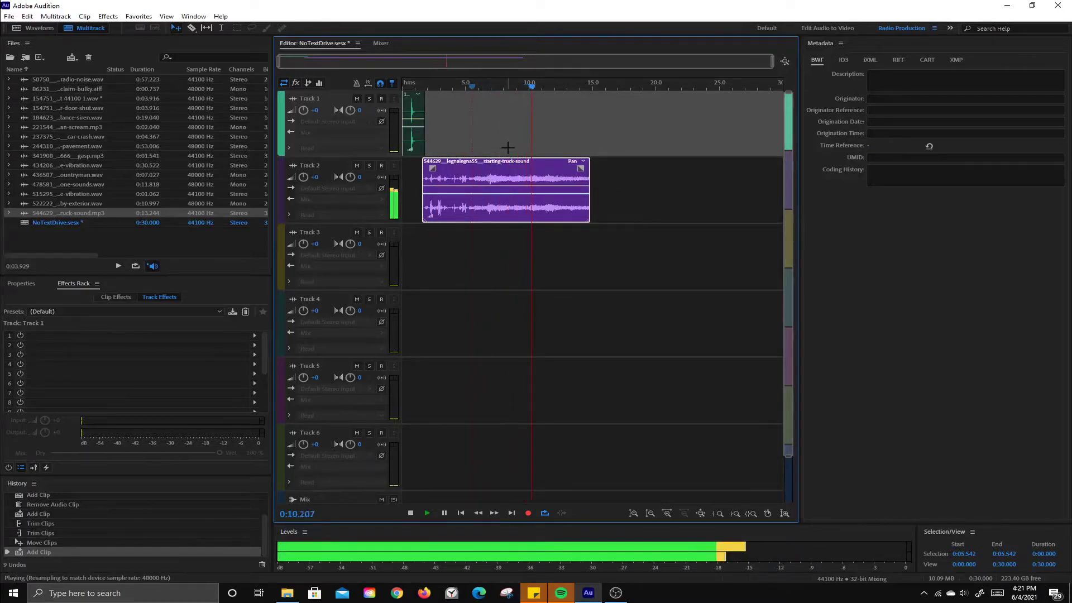
key(space)
key(space)
key(space)
Trim the truck clip's end to about 13 s and add a long fade-out over its second half, checking playback.
mouse_move(588, 179)
mouse_down()
mouse_move(573, 180)
mouse_move(583, 180)
mouse_up()
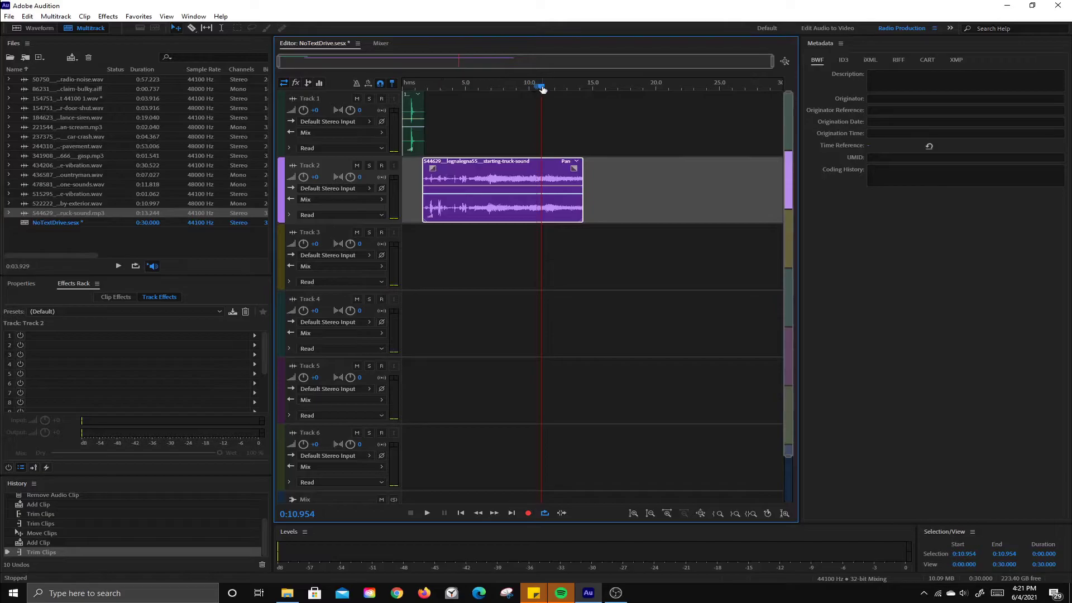
click(424, 106)
key(space)
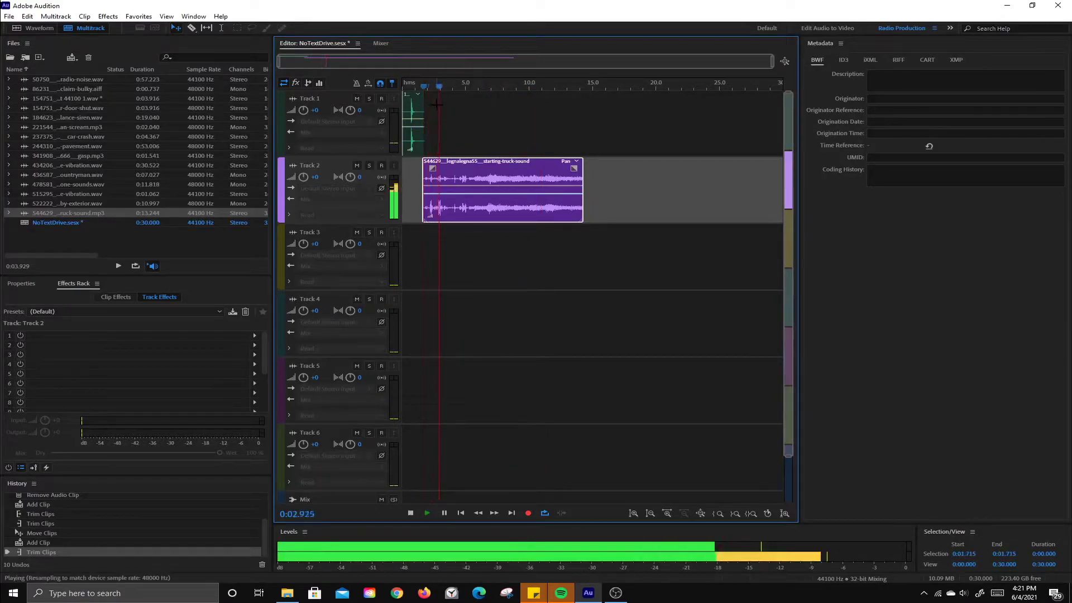
click(448, 163)
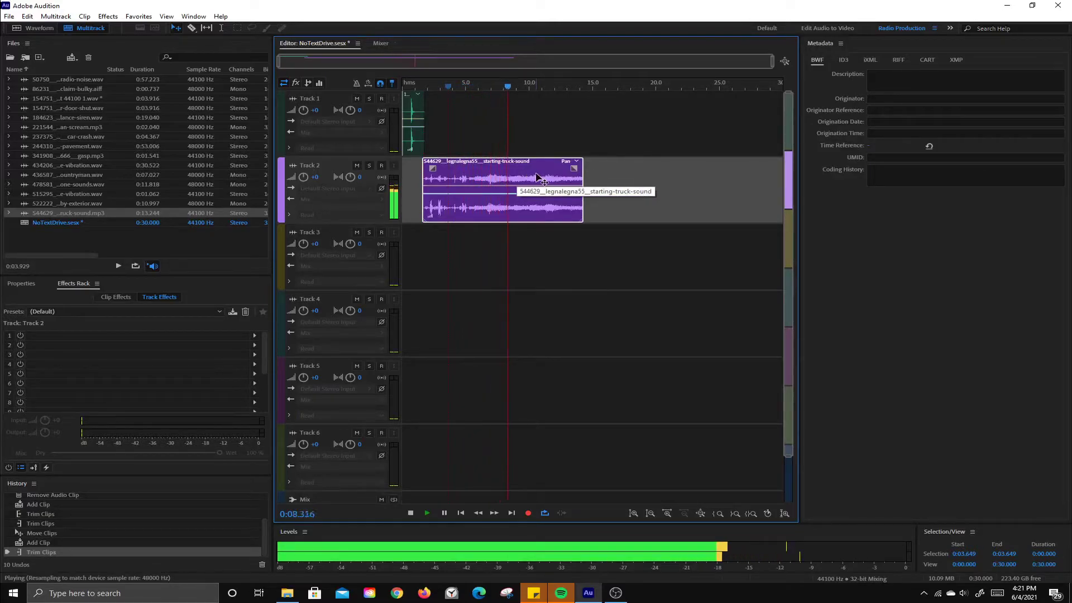
key(space)
drag(575, 170, 488, 176)
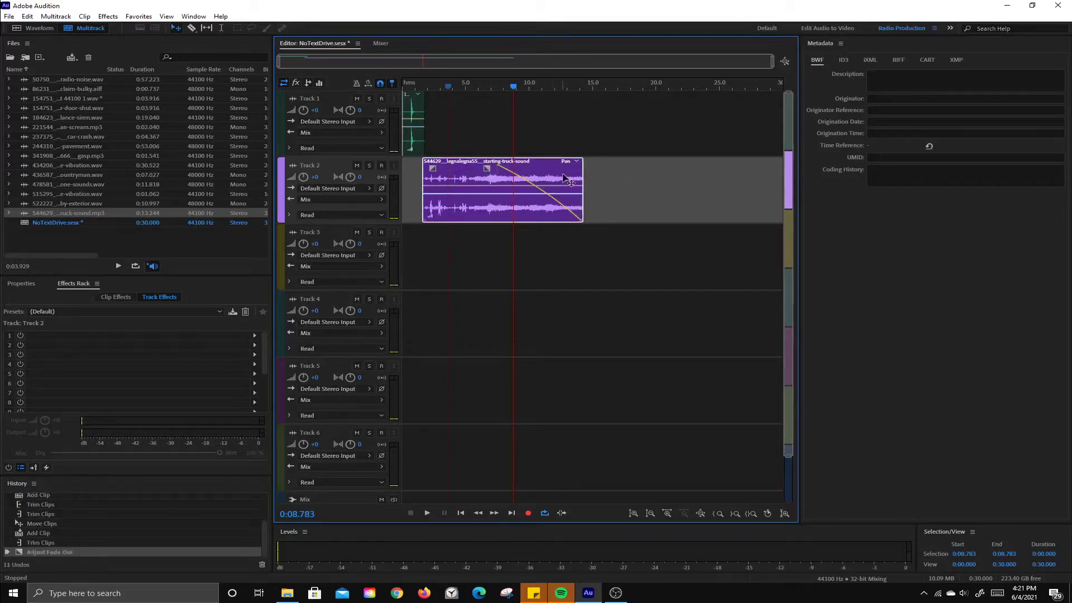
drag(583, 173, 568, 173)
Add a marker at 8.783 s, then split the truck clip at about 10 s with the Razor tool and delete the remainder.
key(m)
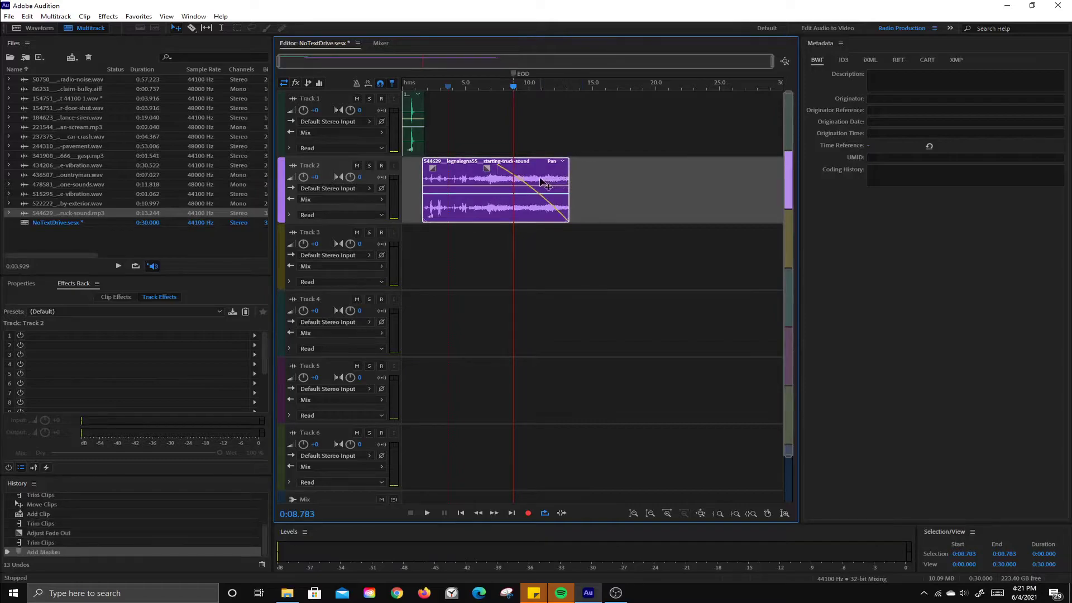
click(192, 28)
click(527, 182)
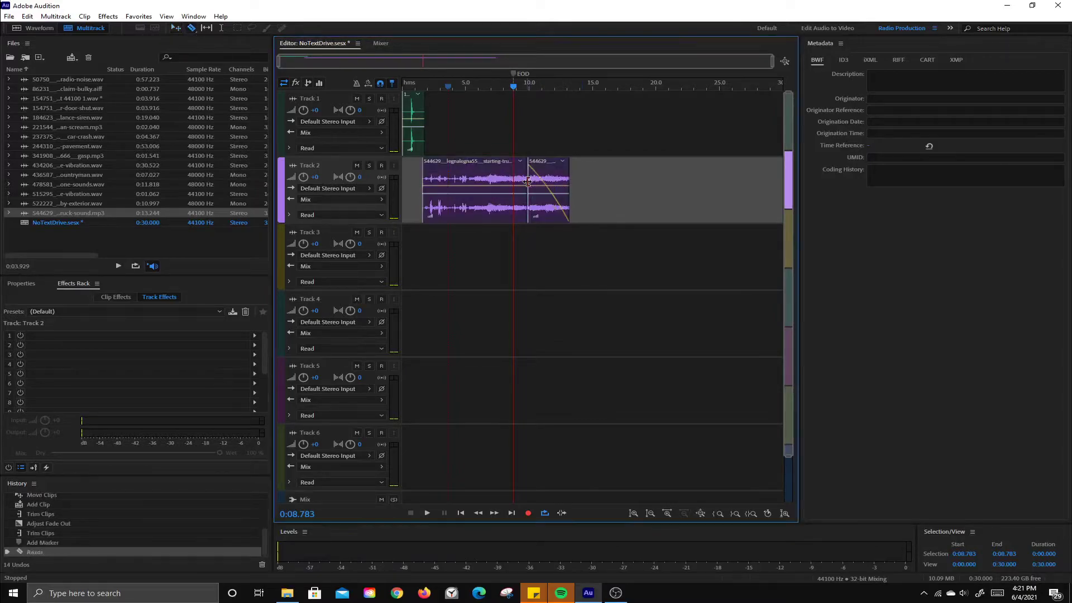
click(175, 28)
click(549, 203)
key(Delete)
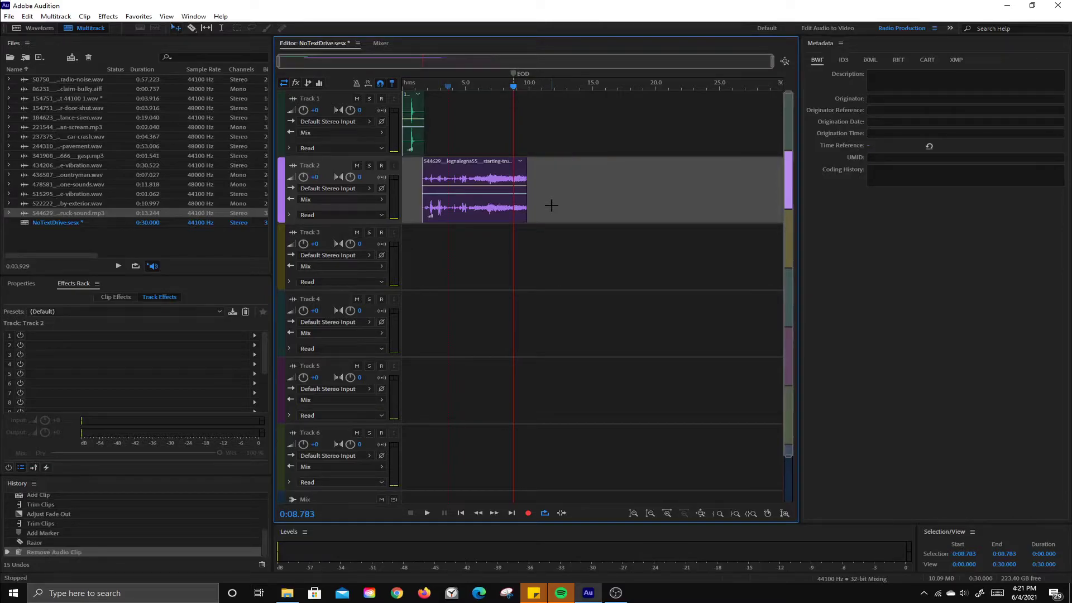
Fade out about the last 1.7 s of the shortened truck clip and play its ending.
click(523, 178)
drag(516, 169, 495, 169)
click(477, 90)
key(space)
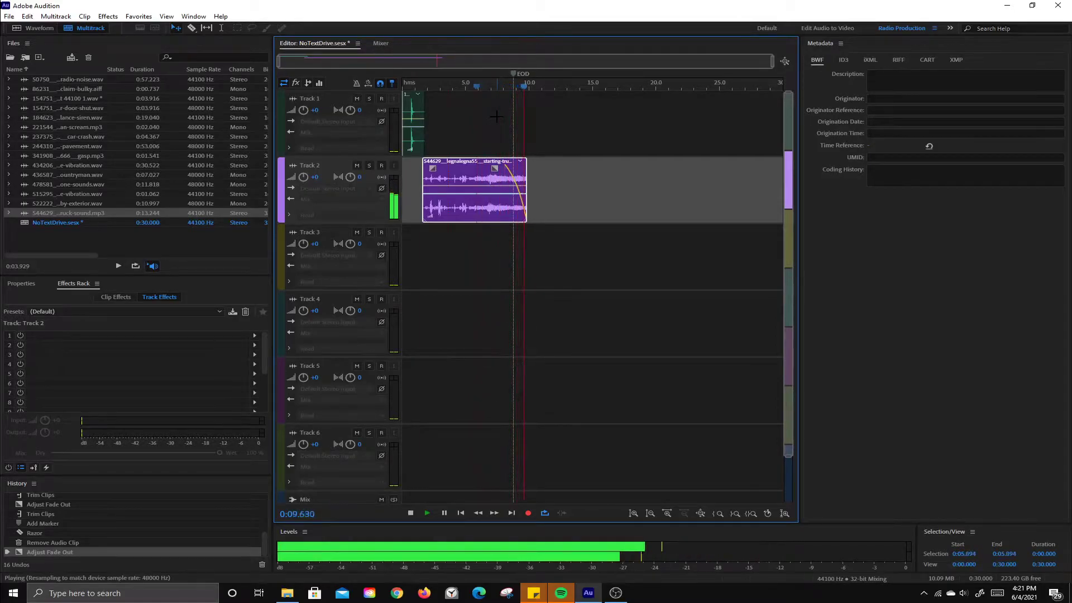
key(space)
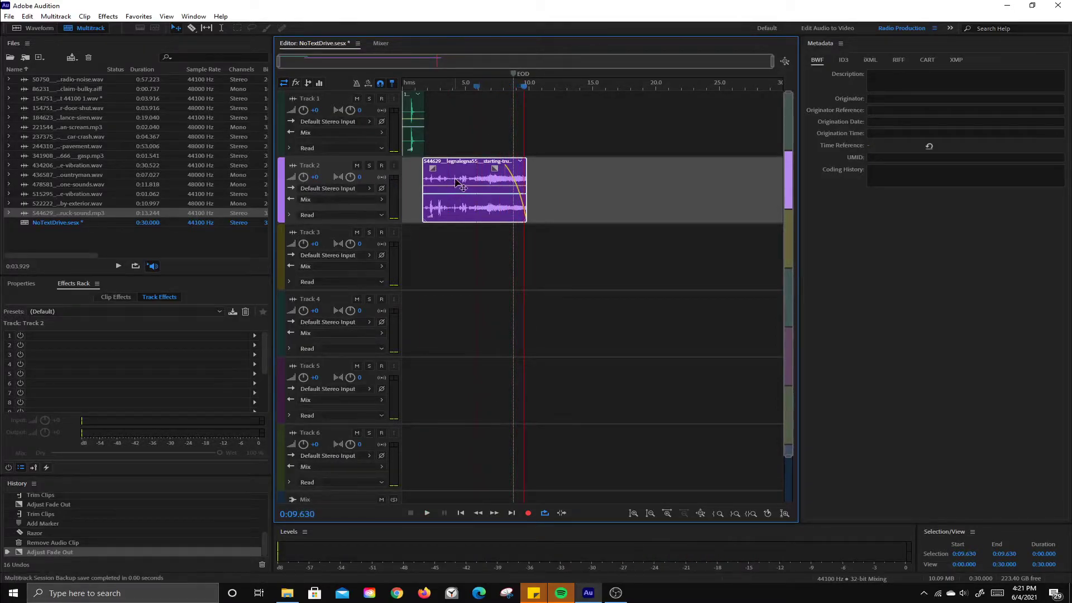
Try lowering the truck clip's volume envelope on Track 2.
click(416, 115)
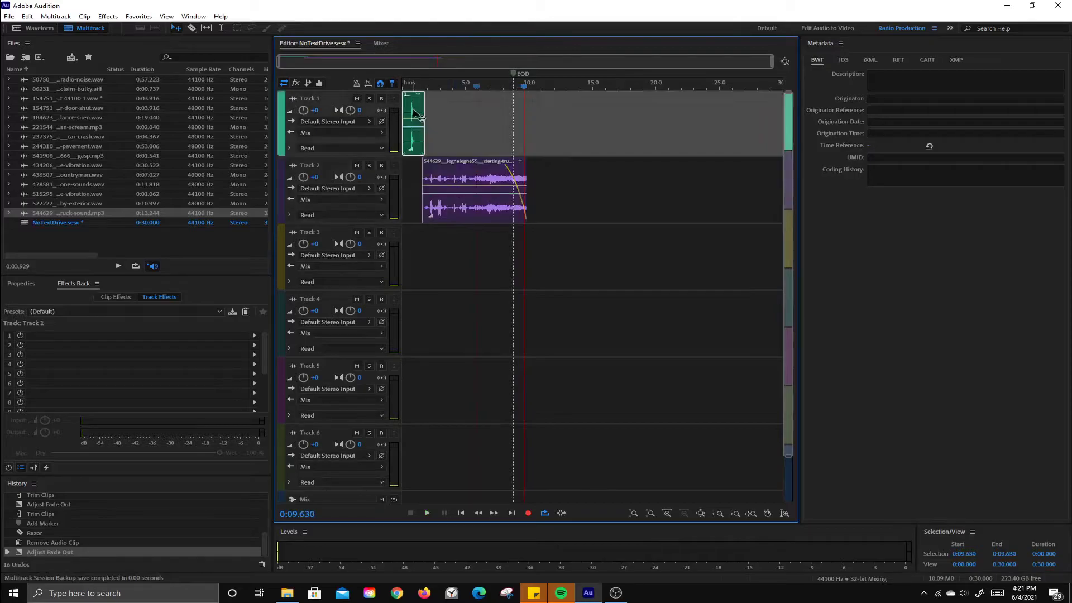
click(458, 177)
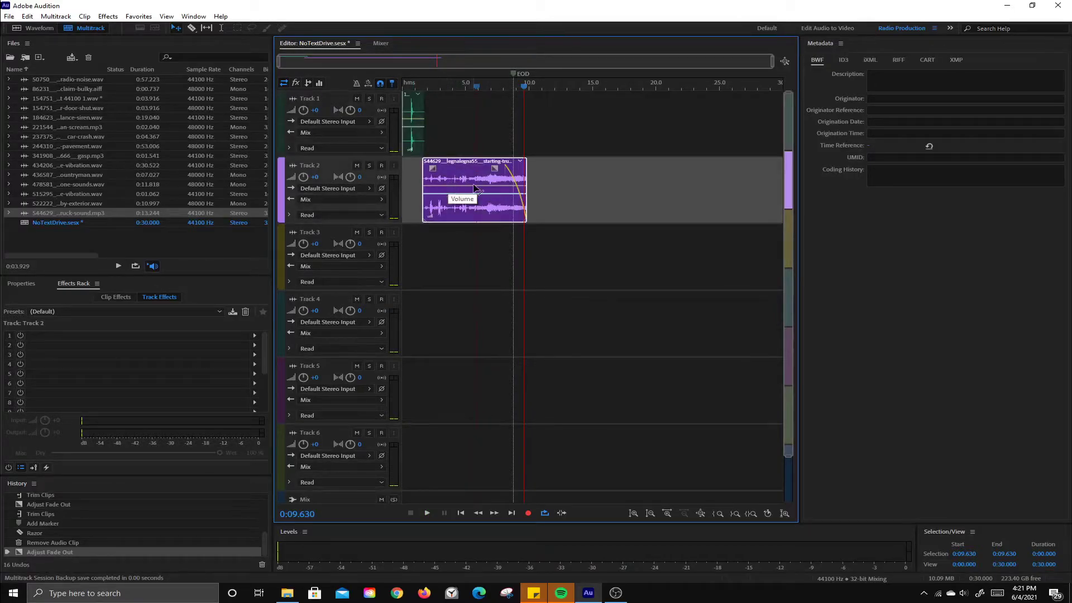
mouse_move(476, 188)
mouse_down()
mouse_move(475, 174)
mouse_move(473, 208)
mouse_up()
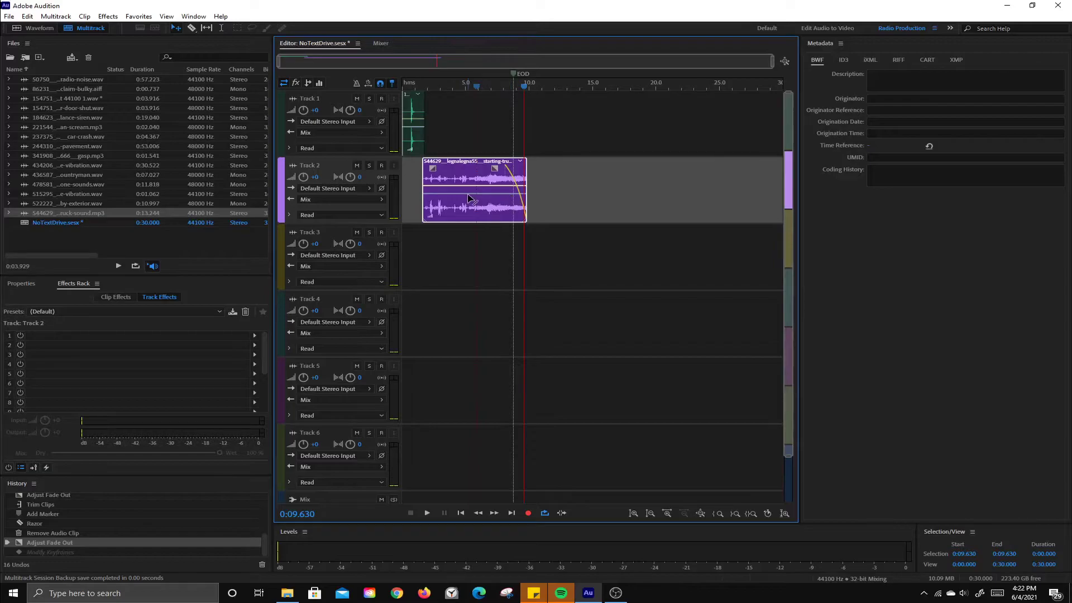
mouse_move(466, 199)
mouse_down()
mouse_move(467, 170)
mouse_move(469, 218)
mouse_move(453, 199)
mouse_up()
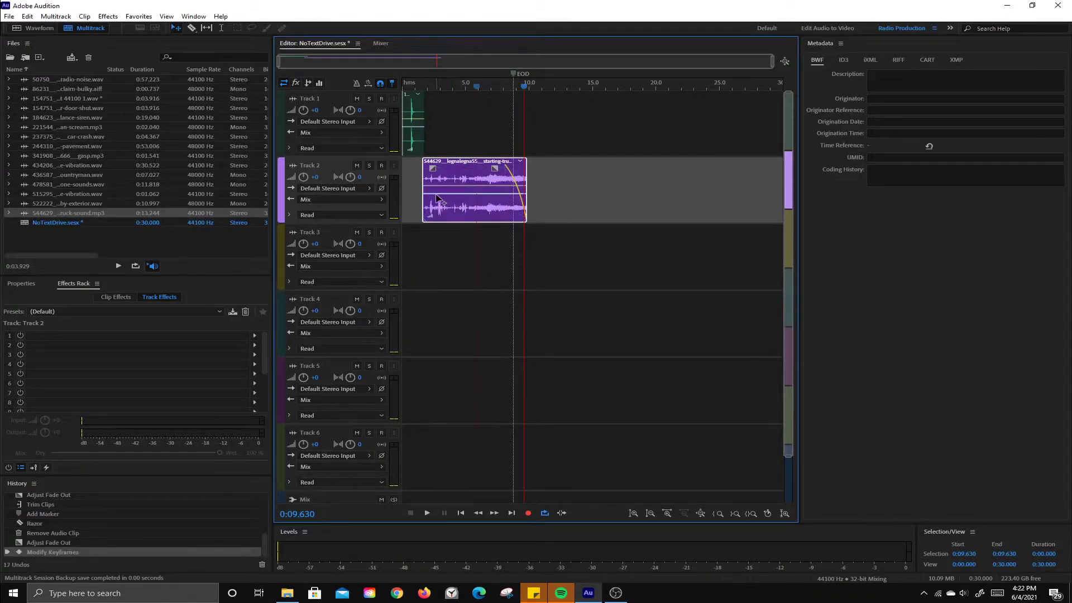
click(438, 194)
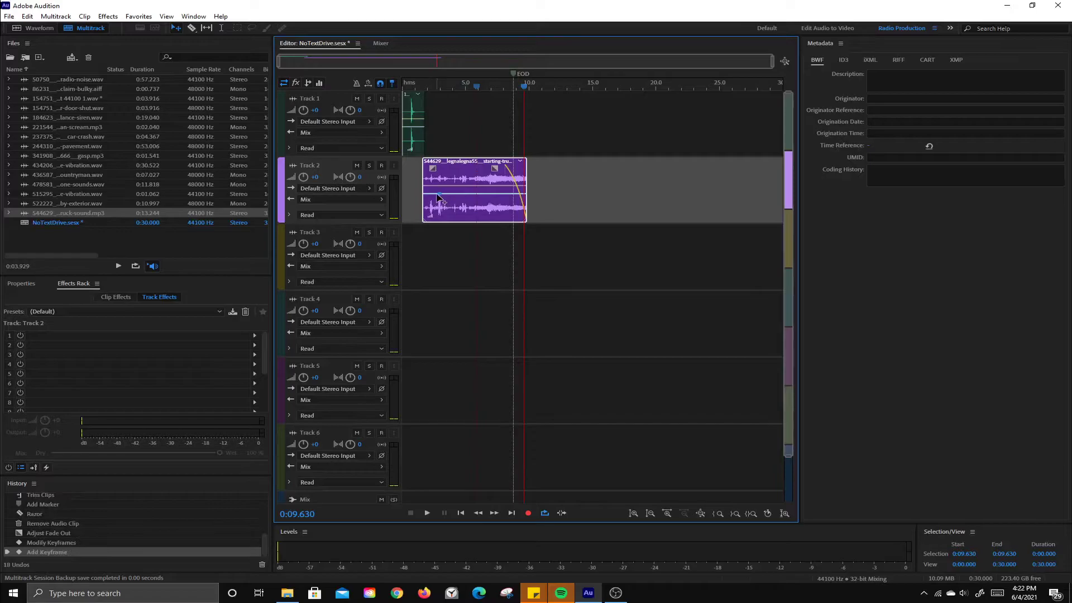
drag(440, 196, 505, 214)
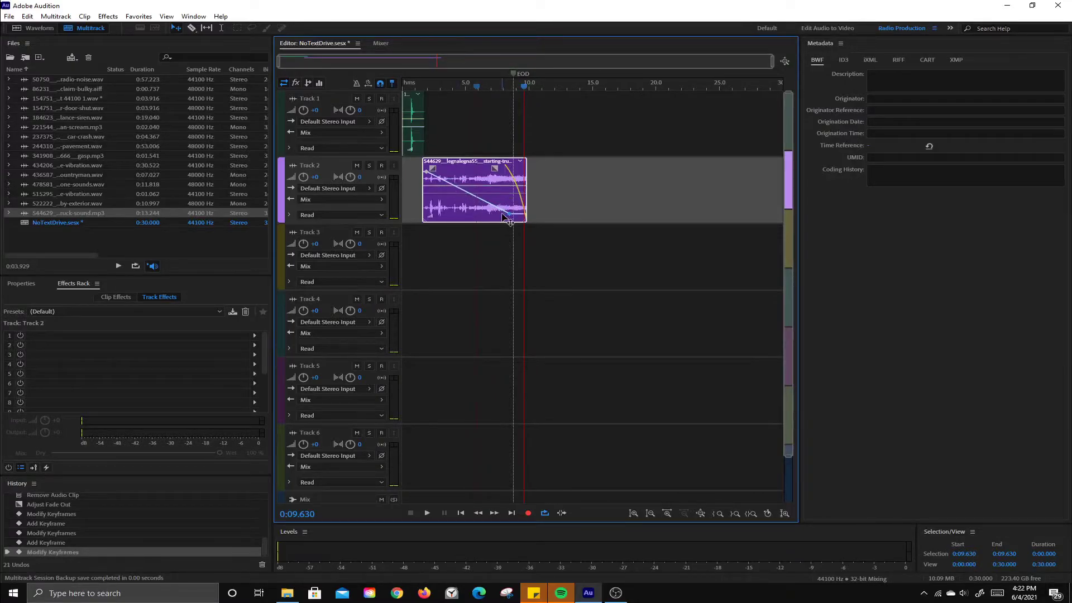
key(ctrl+z)
key(ctrl+z)
key(ctrl+z)
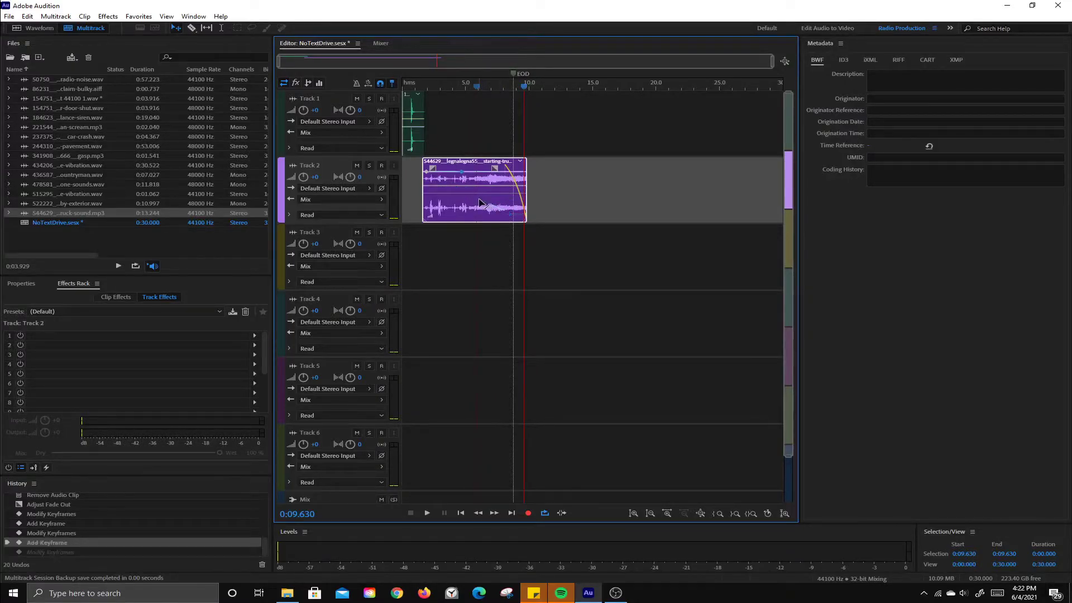
key(ctrl+z)
key(ctrl+z)
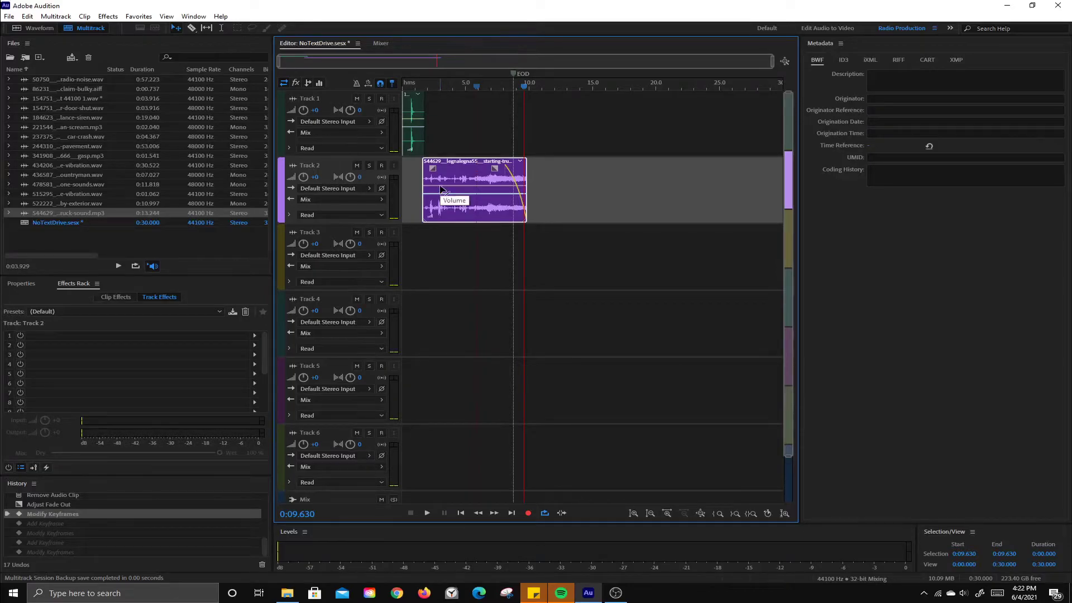
Add volume keyframes at about 2.5 s and 4.4 s on the truck clip, lowering the level between them, and play it from about 1.7 s.
click(449, 191)
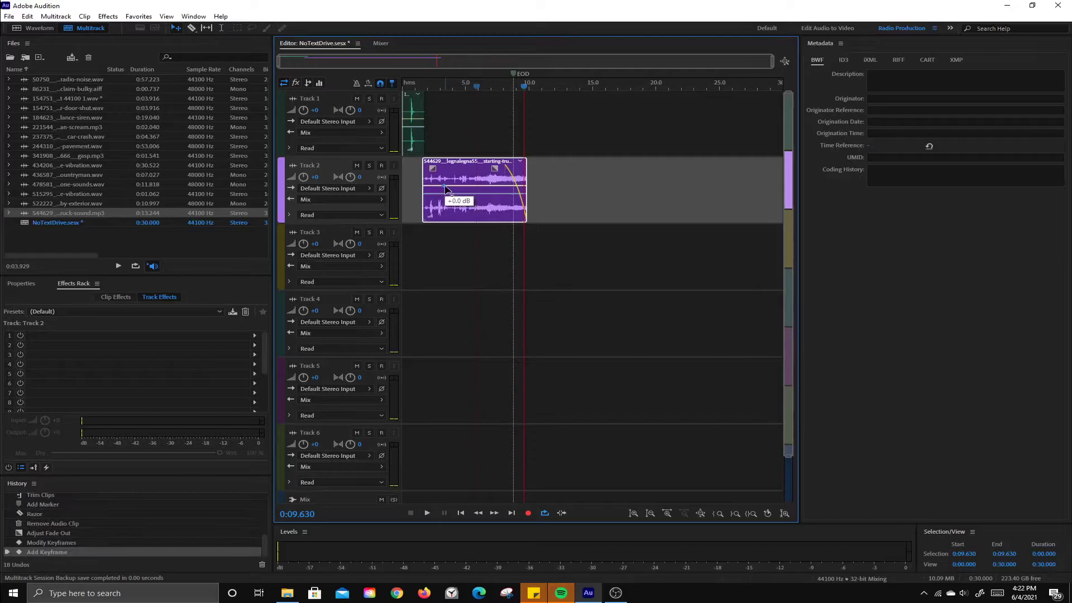
mouse_move(453, 187)
mouse_down()
mouse_move(424, 191)
mouse_move(459, 194)
mouse_up()
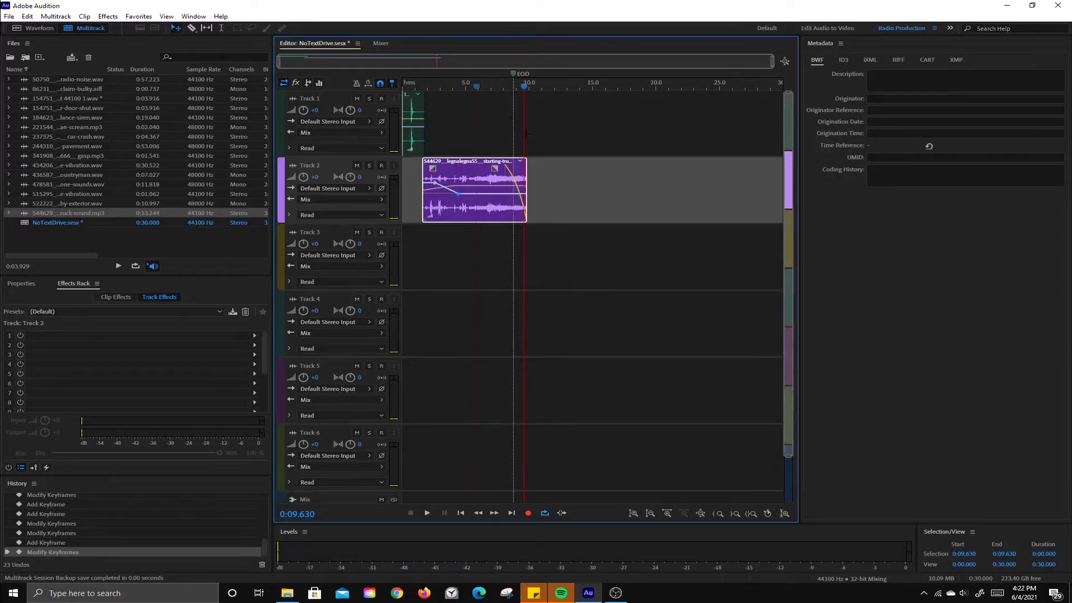
key(space)
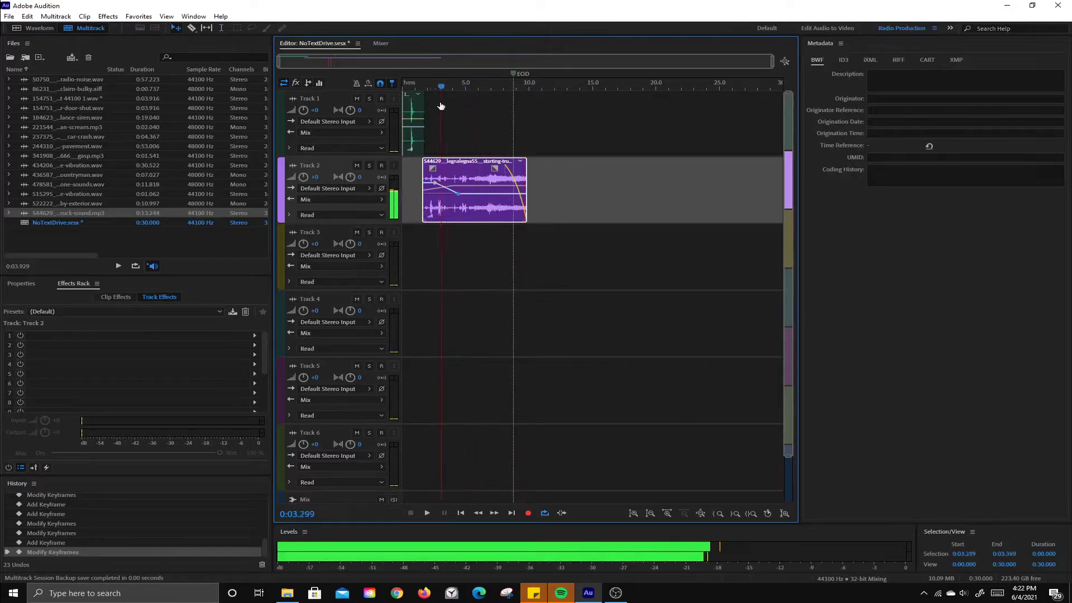
click(424, 106)
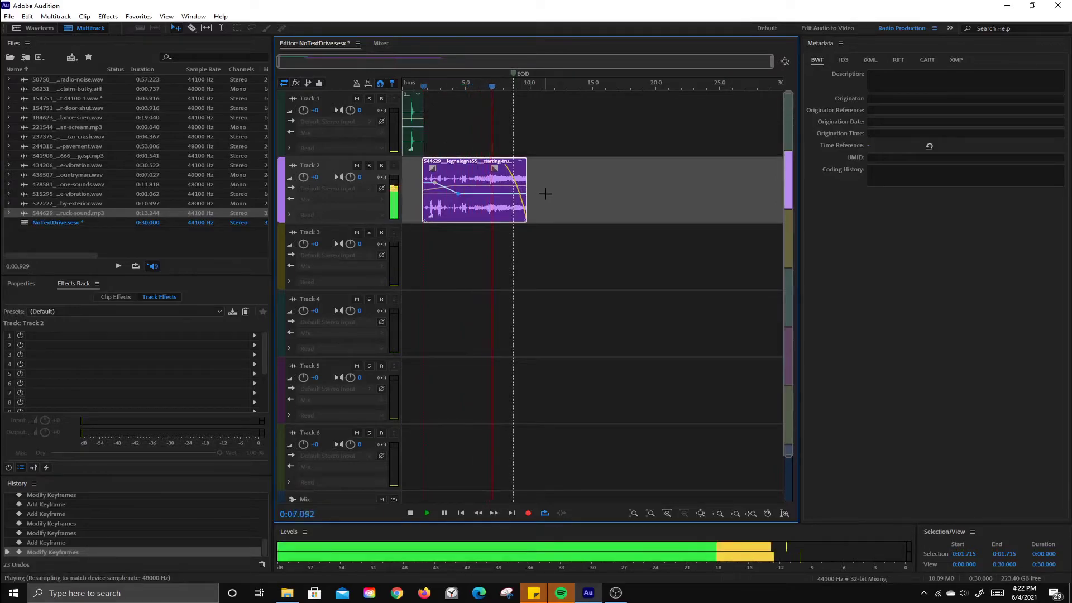
key(space)
Trim the truck clip's end back to about 8 s and adjust its fade-out to cover about the last 2 s.
mouse_move(493, 169)
mouse_down()
mouse_move(455, 171)
mouse_move(519, 171)
mouse_move(504, 178)
mouse_up()
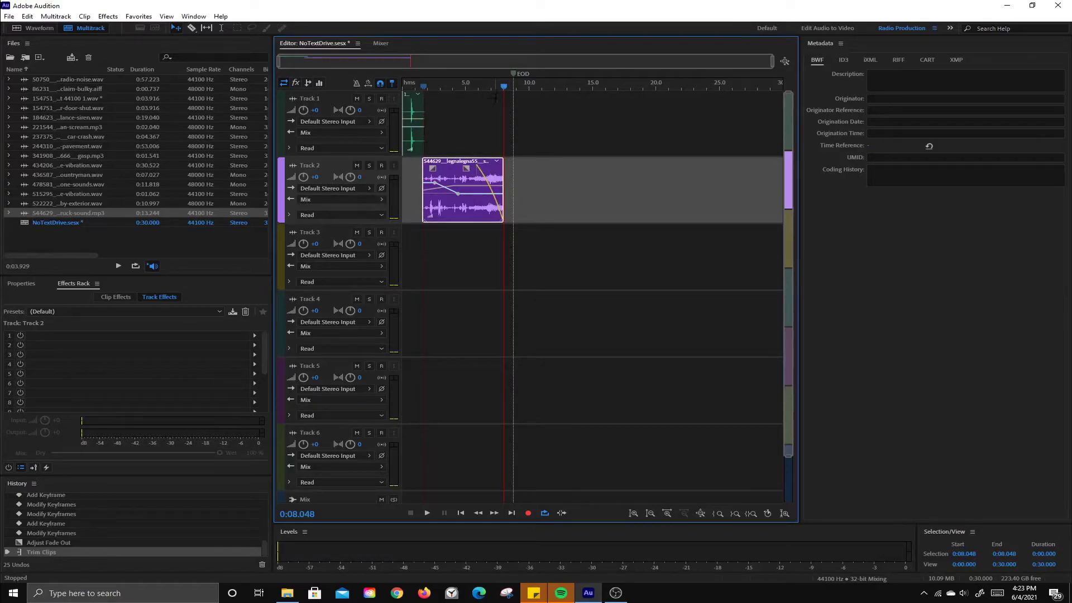
drag(503, 86, 477, 86)
Preview the imported sounds and add the 522222 car-passby-exterior file to Track 3 at about 7 s, accepting the sample rate conversion.
click(82, 85)
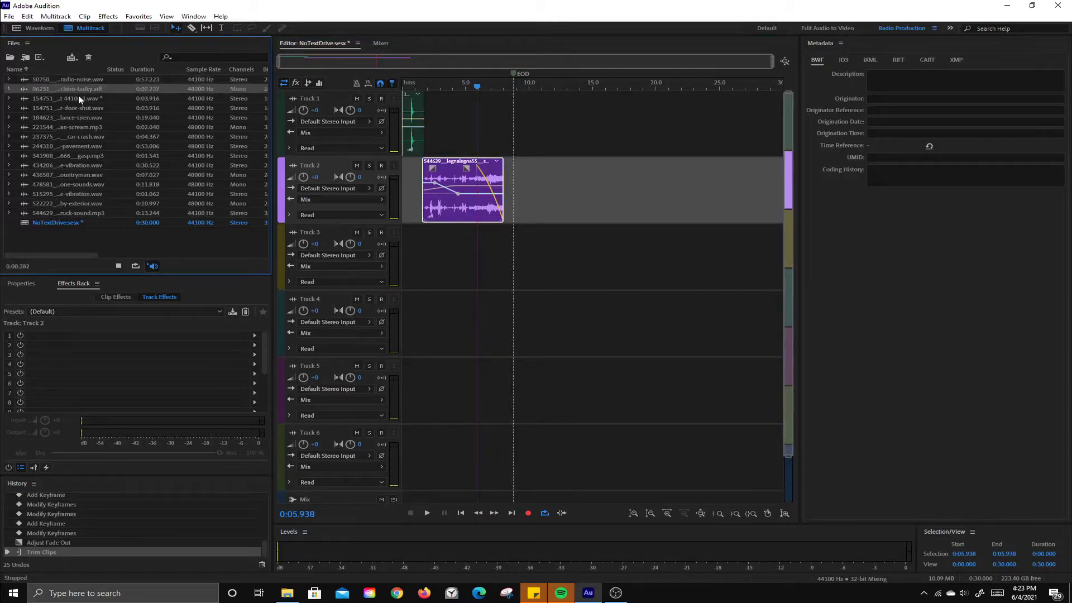
click(78, 98)
click(79, 107)
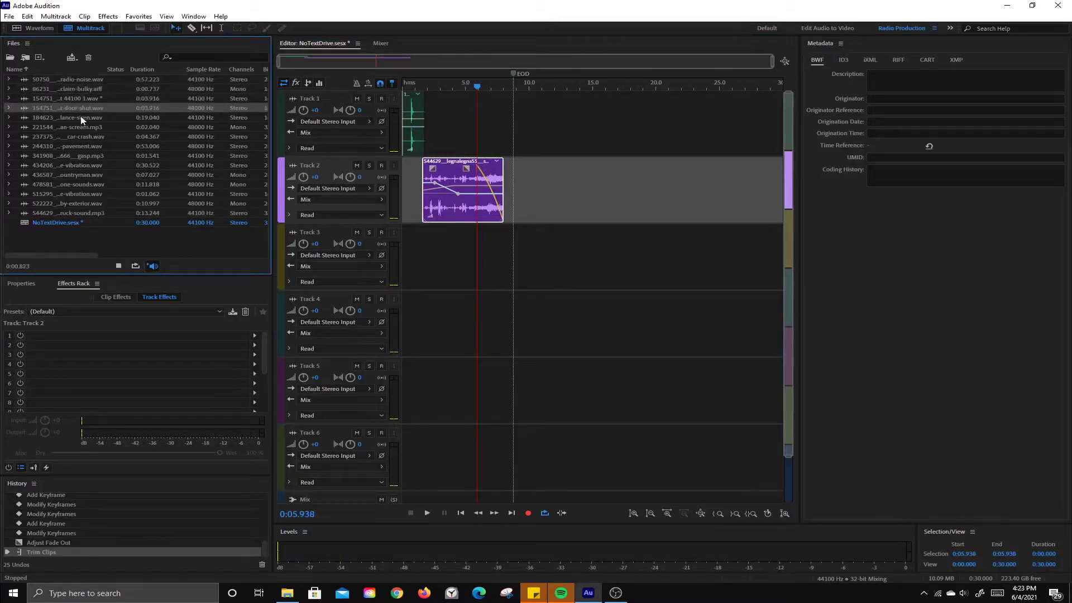
click(81, 118)
click(76, 213)
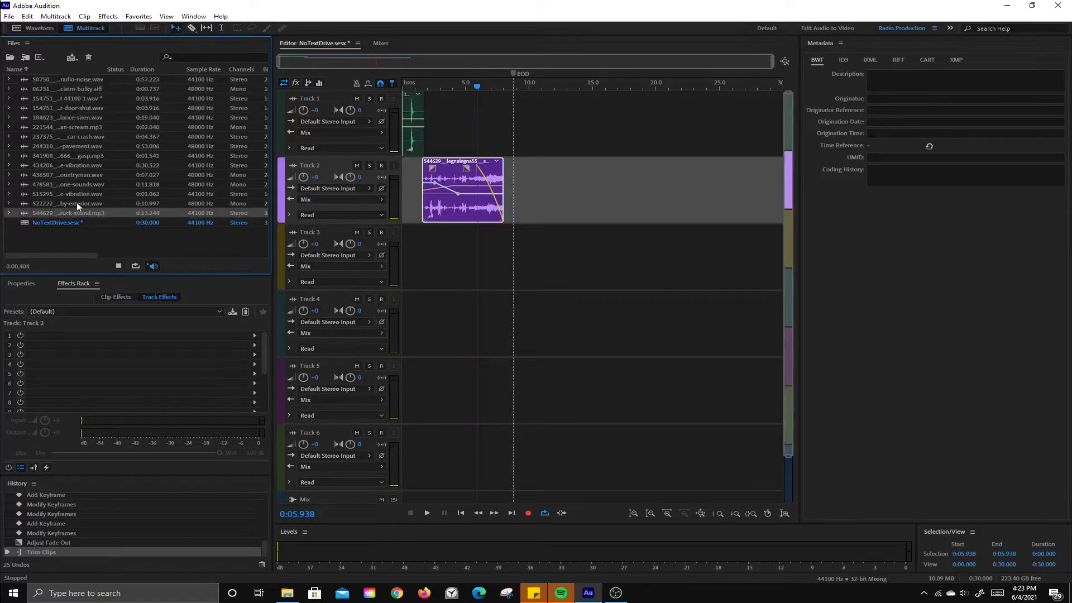
click(78, 206)
drag(72, 202, 489, 247)
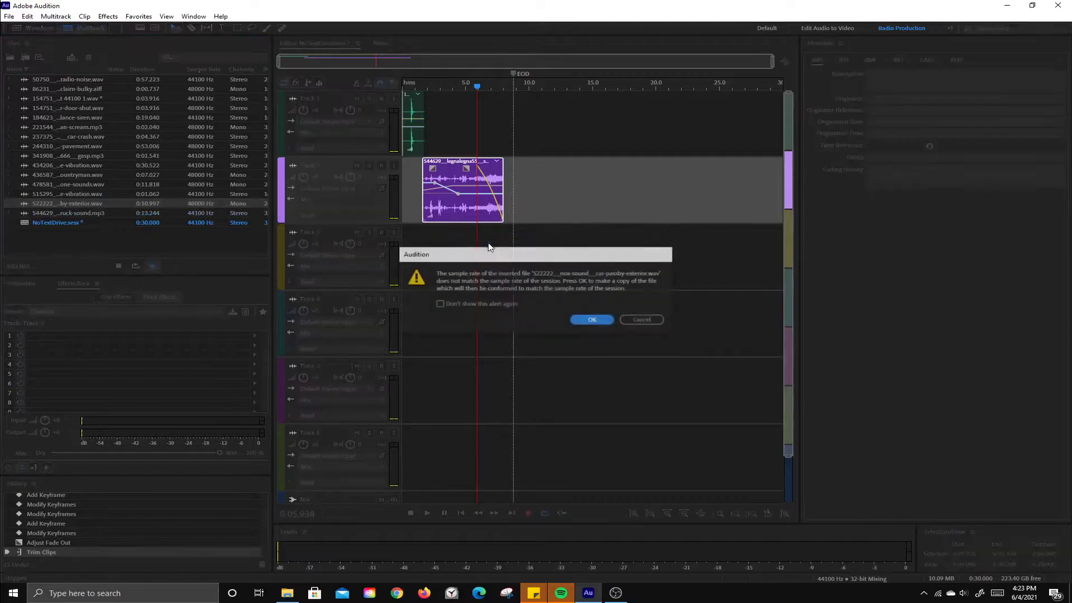
click(589, 320)
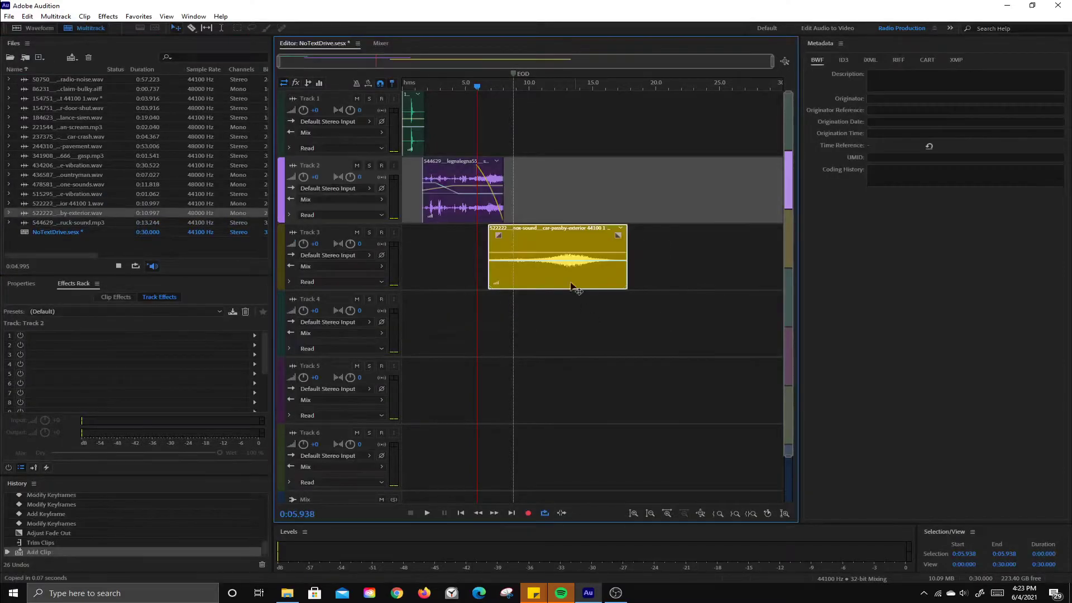
Start the car pass-by clip at about 6.4 s with a 1.5 s fade-in, move the nearby marker to about 7 s, and play the overlap.
mouse_move(547, 239)
mouse_down()
mouse_move(502, 239)
mouse_move(513, 240)
mouse_up()
drag(514, 74, 490, 77)
key(space)
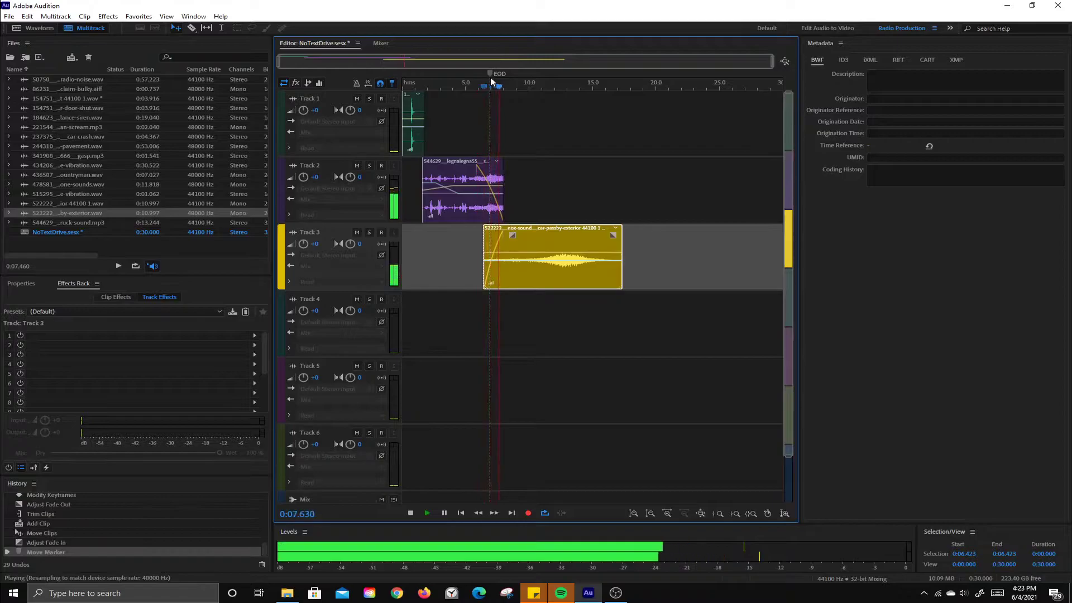
key(space)
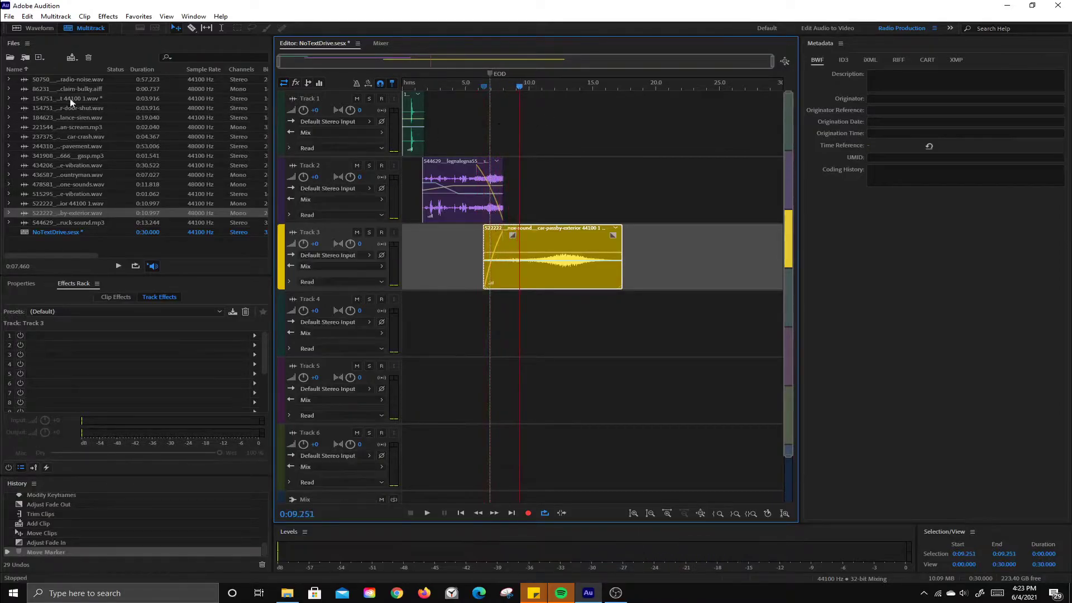
Preview the 50750 radio-noise file, add it to Track 2 at about 10.4 s, and play it with the car pass-by.
click(69, 81)
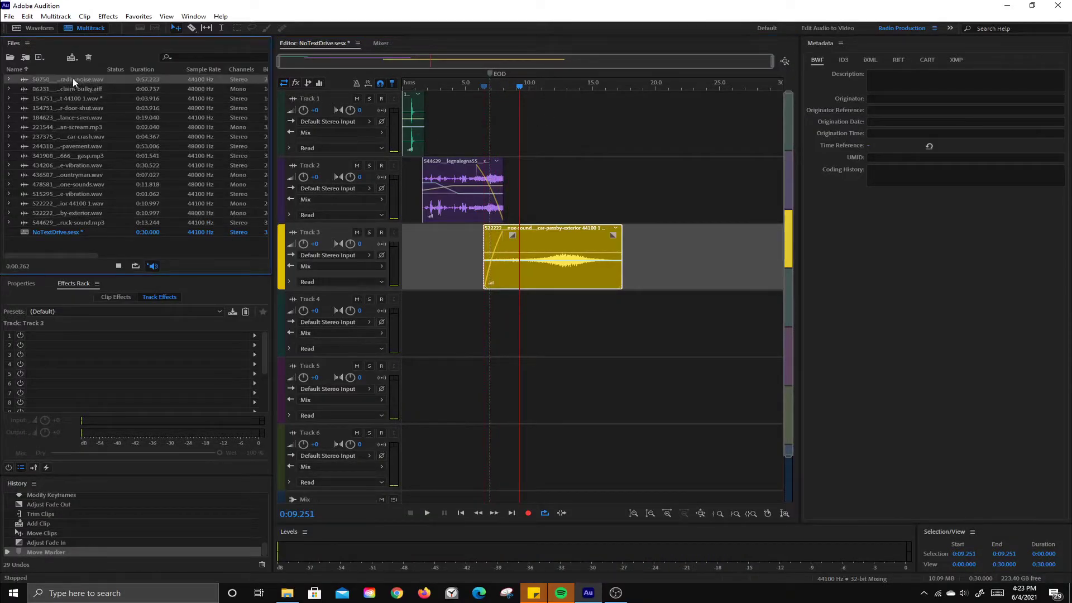
key(space)
drag(72, 79, 537, 192)
key(space)
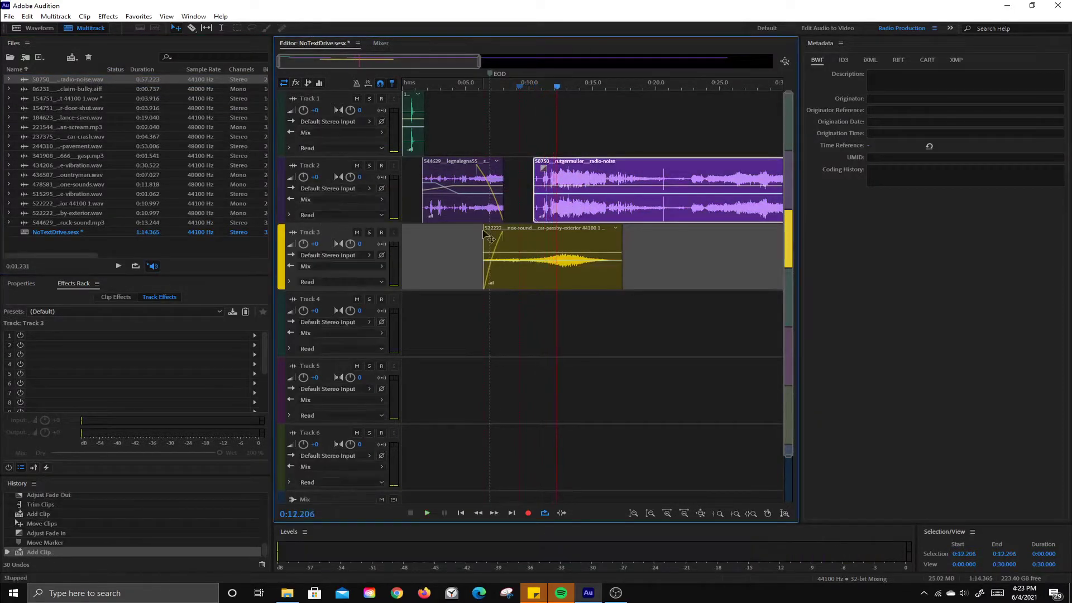
key(space)
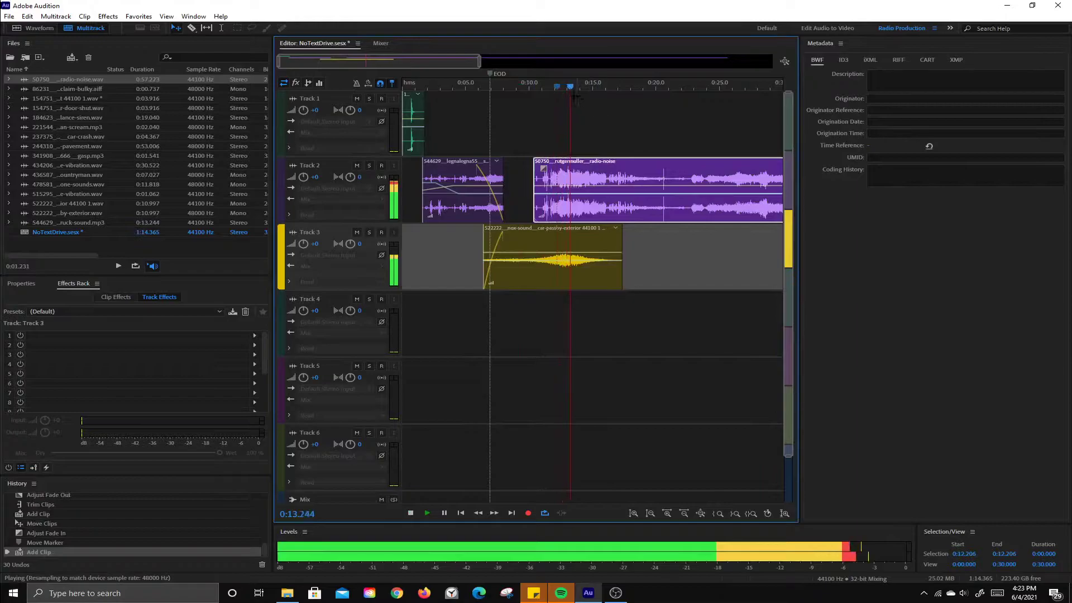
Play the radio-noise clip from about 24 s, trim off its beginning, and move it to start at about 13 s.
drag(574, 86, 704, 95)
key(space)
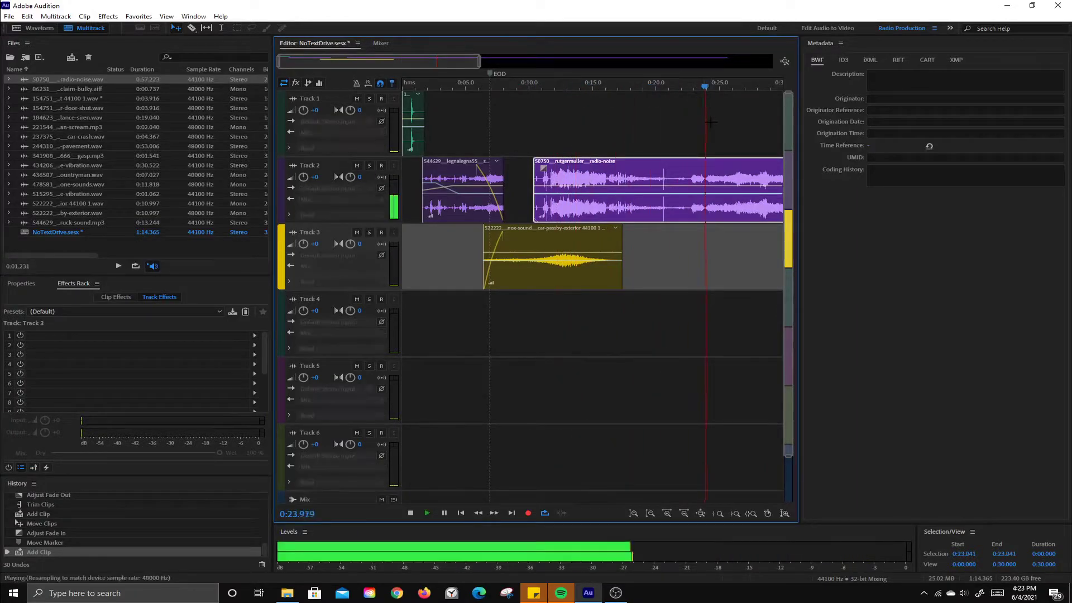
drag(537, 179, 657, 185)
Add a marker at 24.794 s, then split the radio-noise clip at about 22.4 s with the Razor tool and delete the remainder.
key(m)
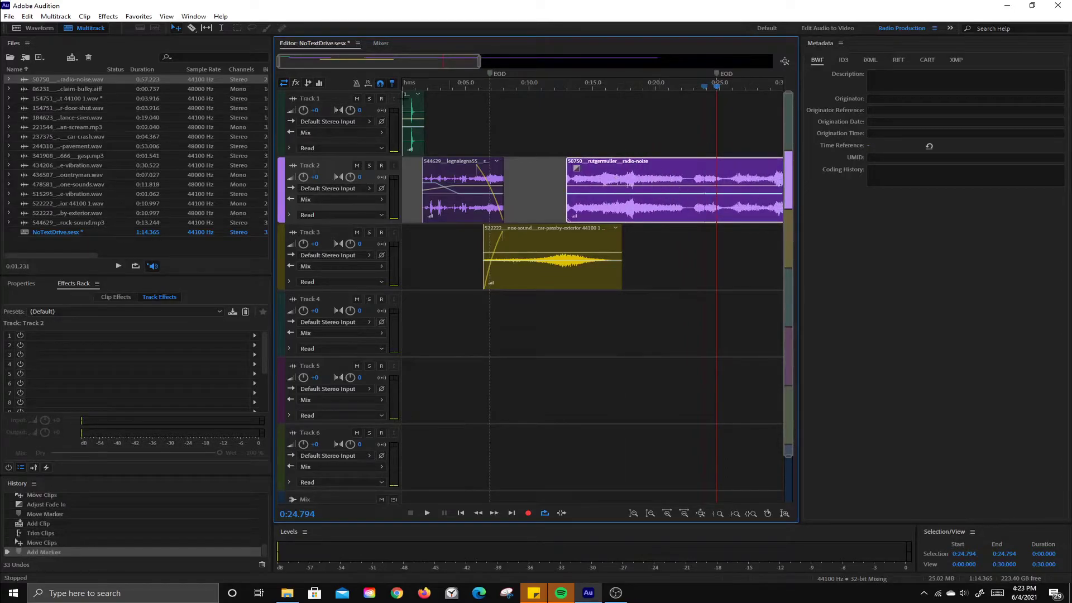
click(191, 27)
click(686, 176)
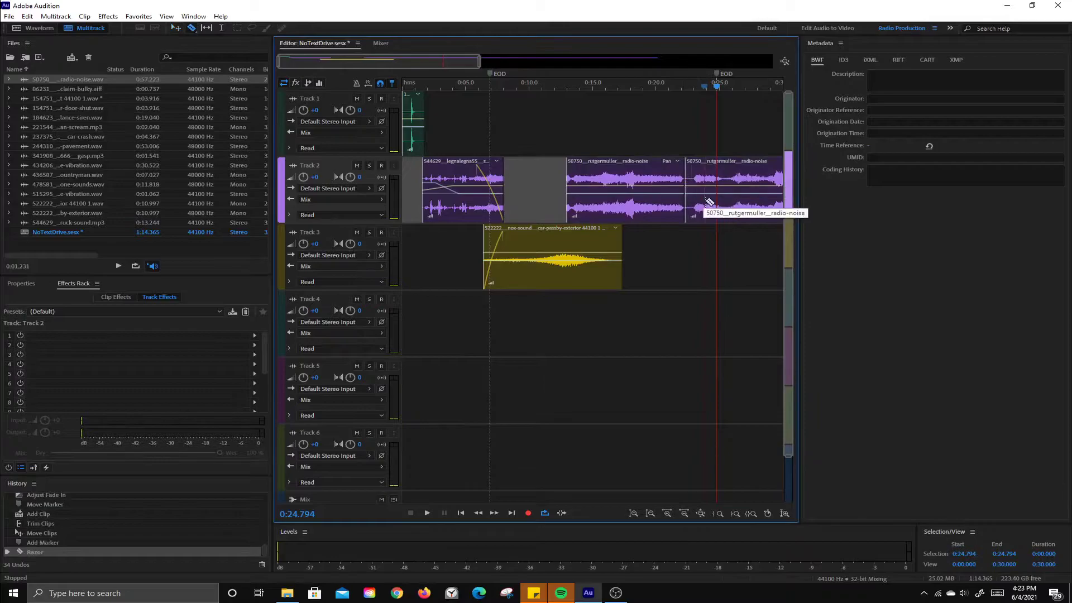
key(Delete)
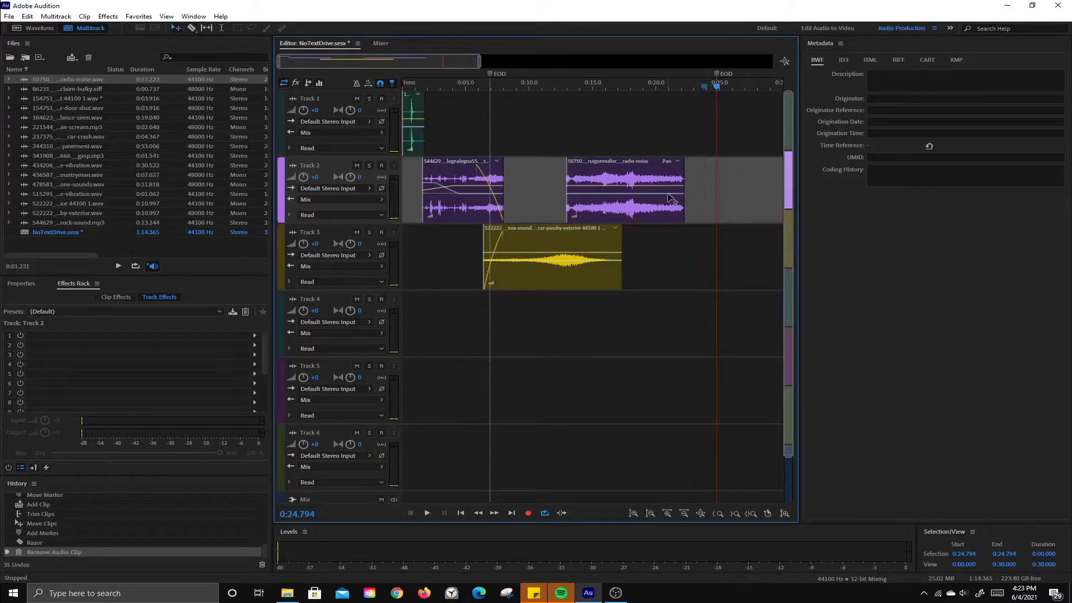
Play the shortened radio-noise clip from about 12.5 s and delete it from Track 2.
click(563, 114)
key(space)
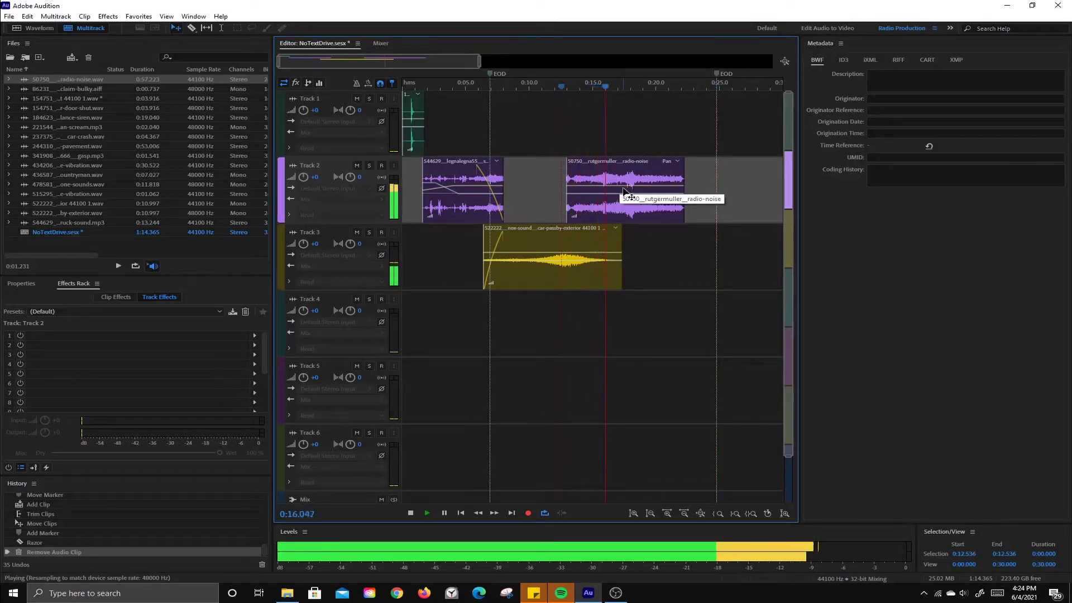
key(space)
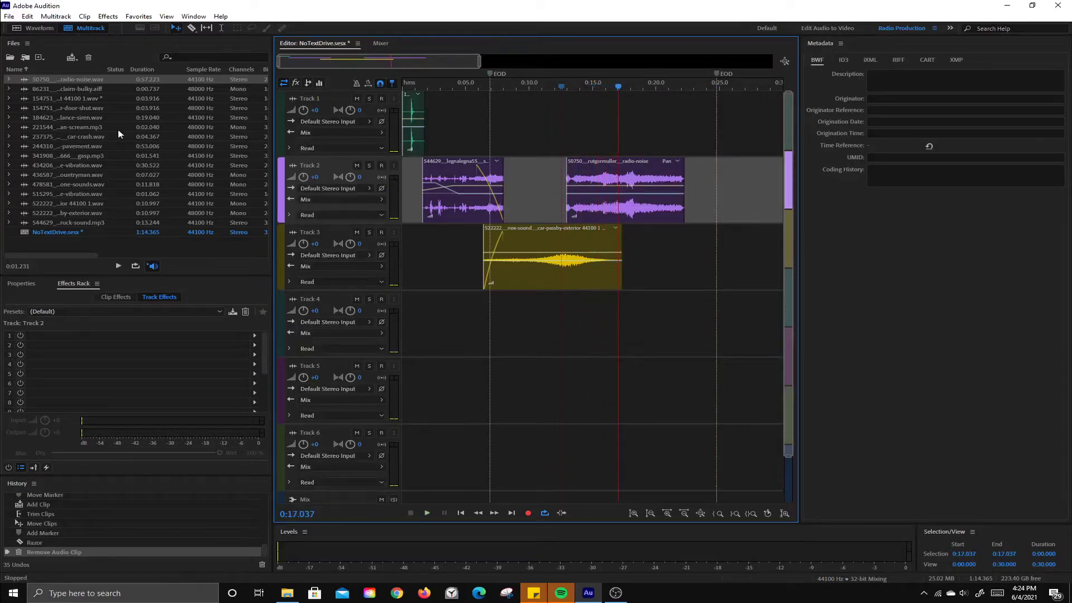
click(601, 185)
key(Delete)
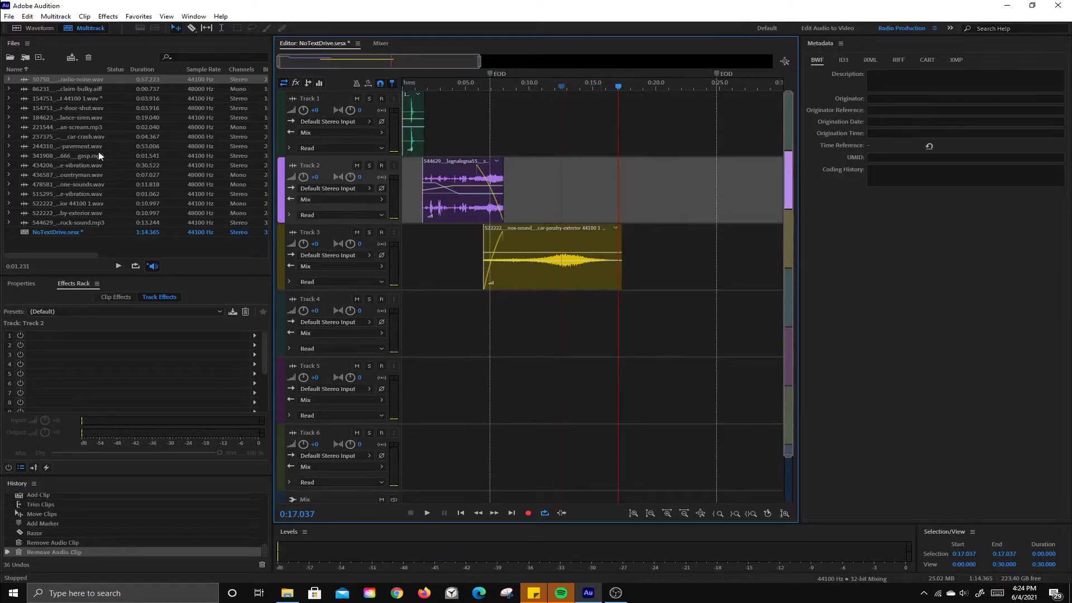
Preview the 434206 mobile-phone-vibration file and add it to Track 2 at about 11.8 s.
click(81, 165)
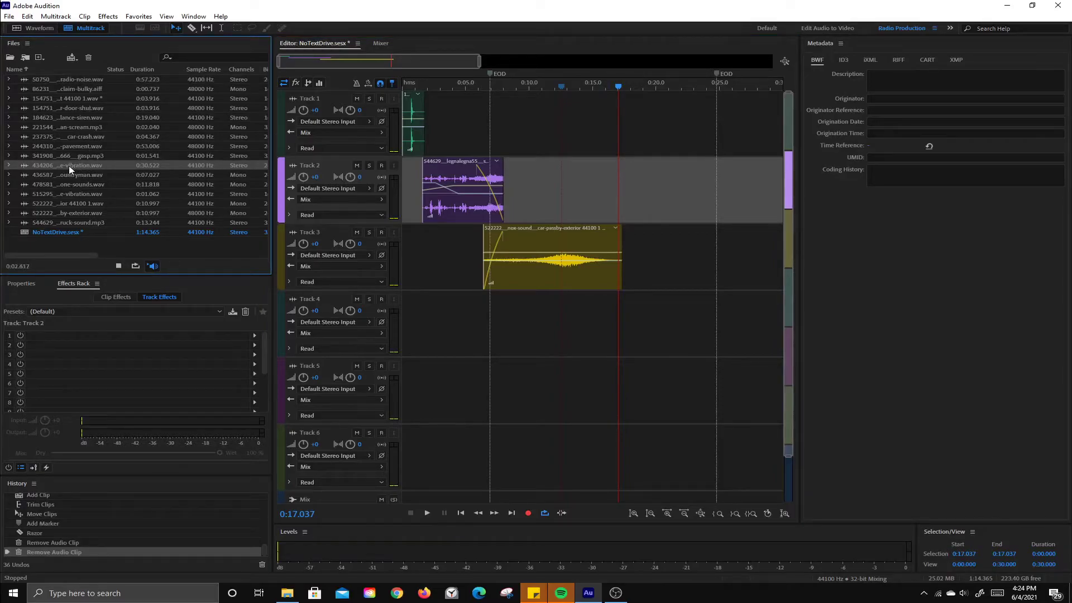
drag(59, 163, 558, 193)
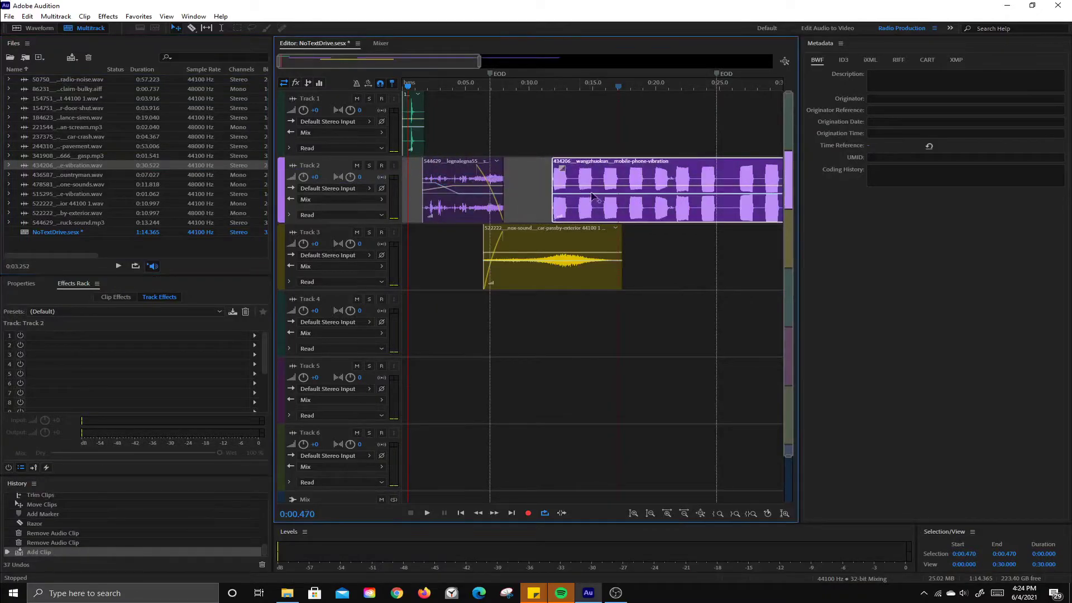
drag(681, 191, 681, 189)
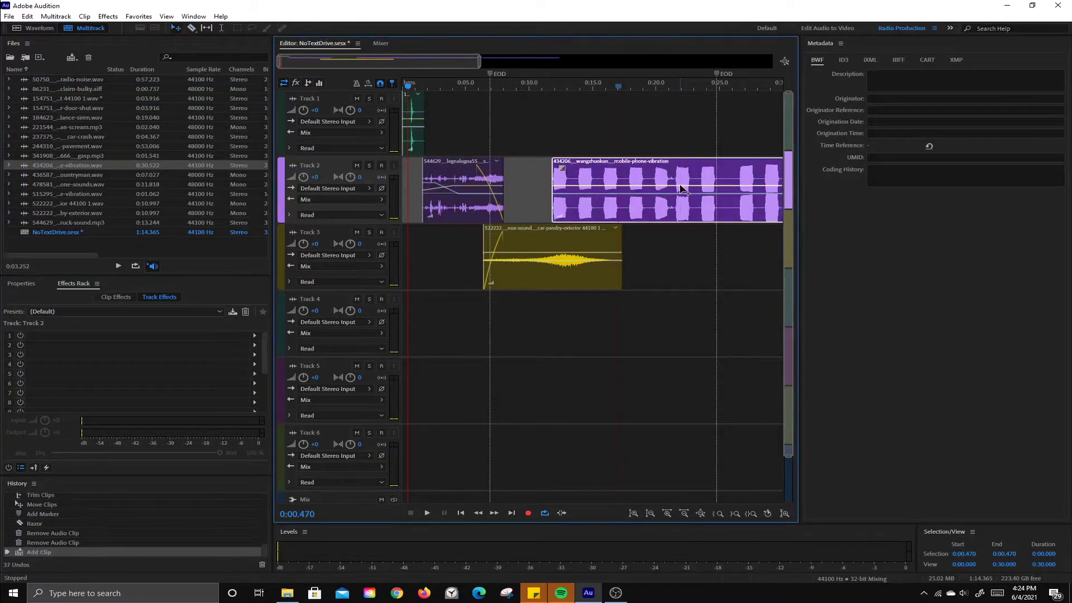
Add a marker at 0.470 s, then split the phone vibration clip after its fourth buzz with the Razor tool and delete the remainder.
key(m)
key(r)
click(653, 184)
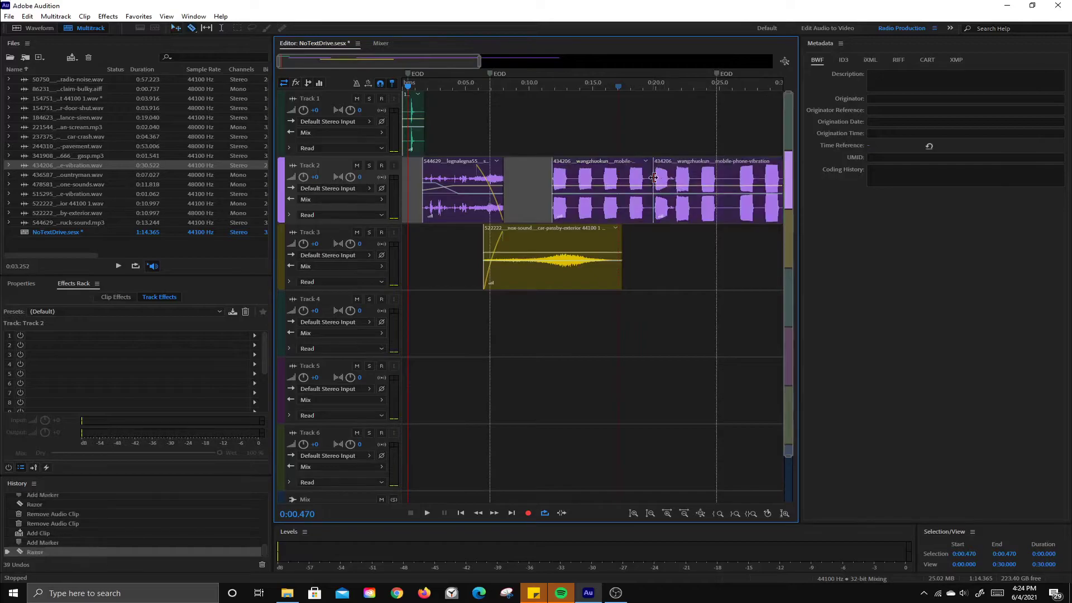
click(672, 184)
key(Delete)
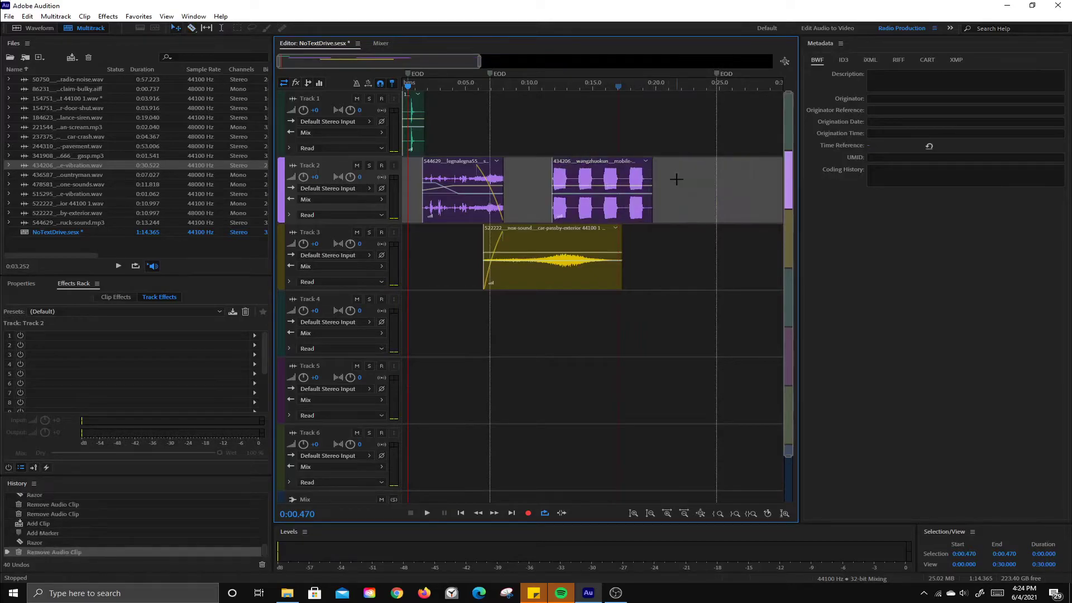
Move the phone vibration clip to start at about 13.3 s on Track 2 and play the session leading up to it.
drag(611, 183, 628, 181)
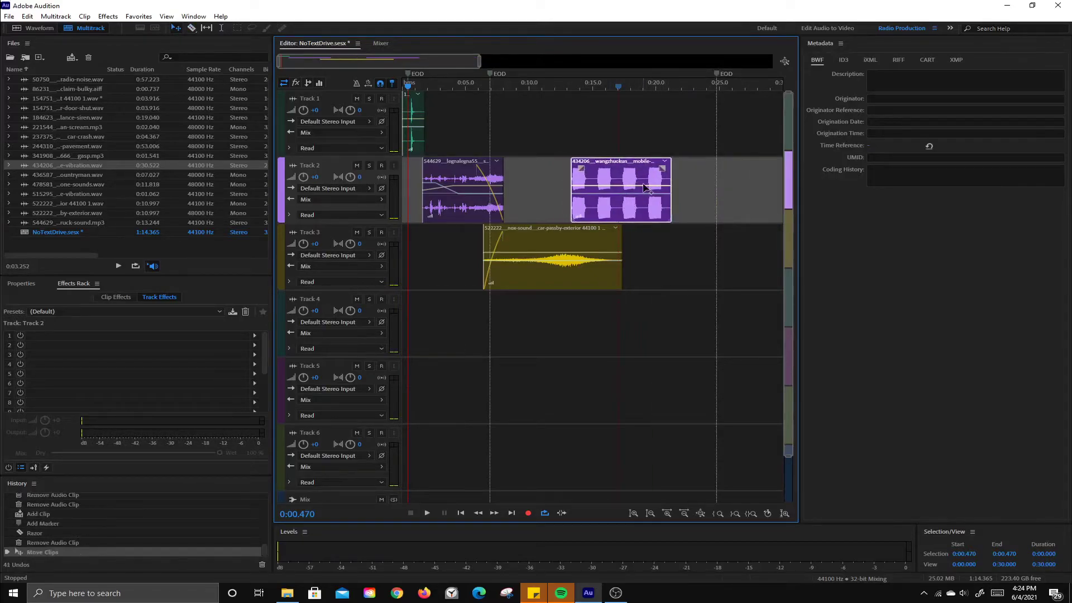
key(space)
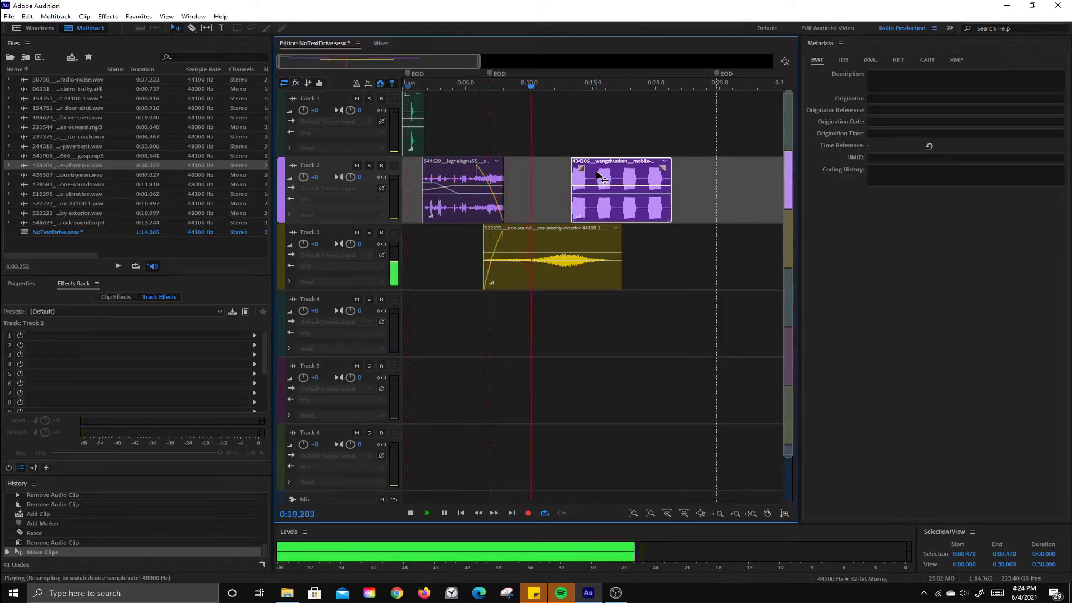
key(space)
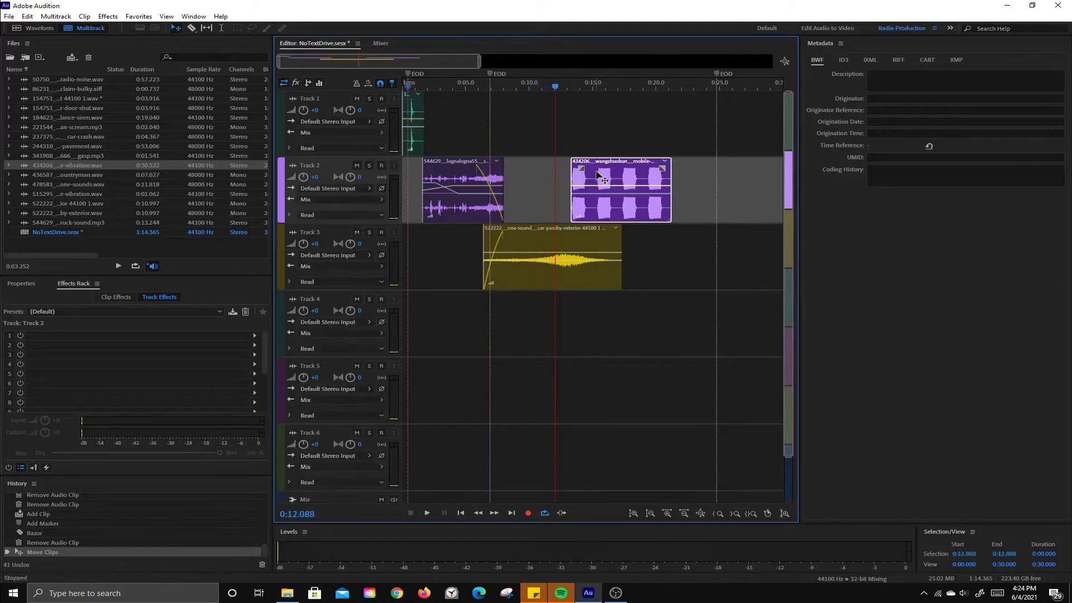
Move the phone vibration clip to start at about 12.1 s on Track 2, play it, and trim it to its first two buzzes.
drag(597, 175, 581, 176)
key(space)
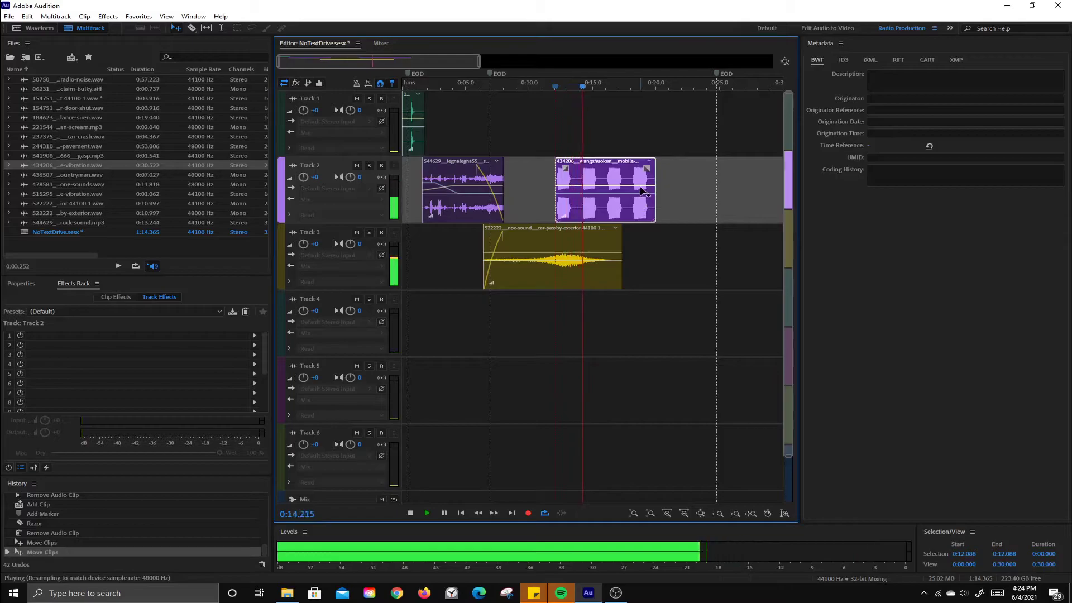
key(space)
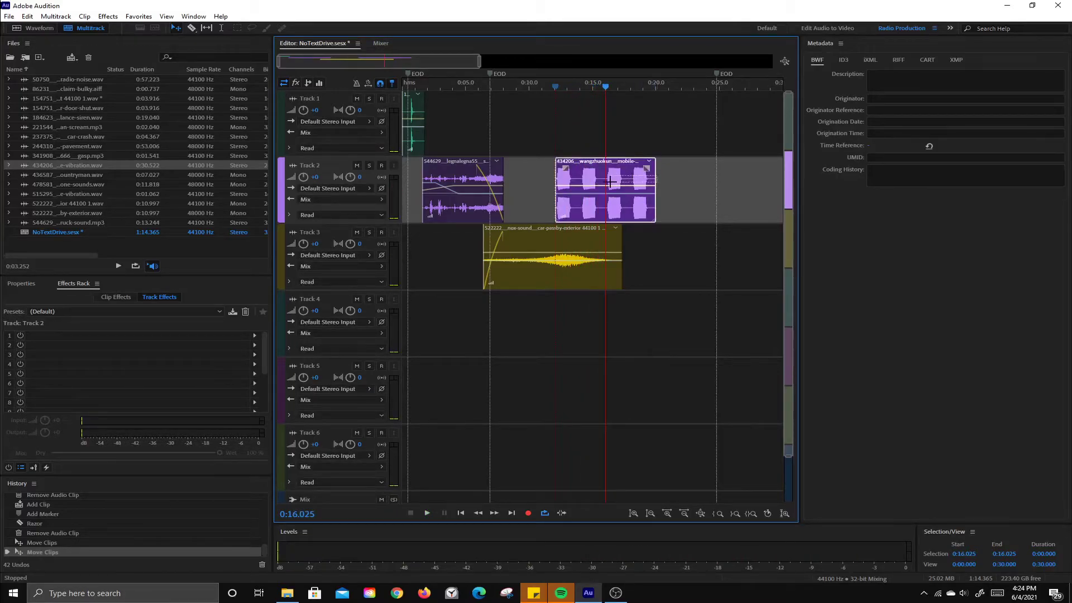
drag(655, 177, 605, 178)
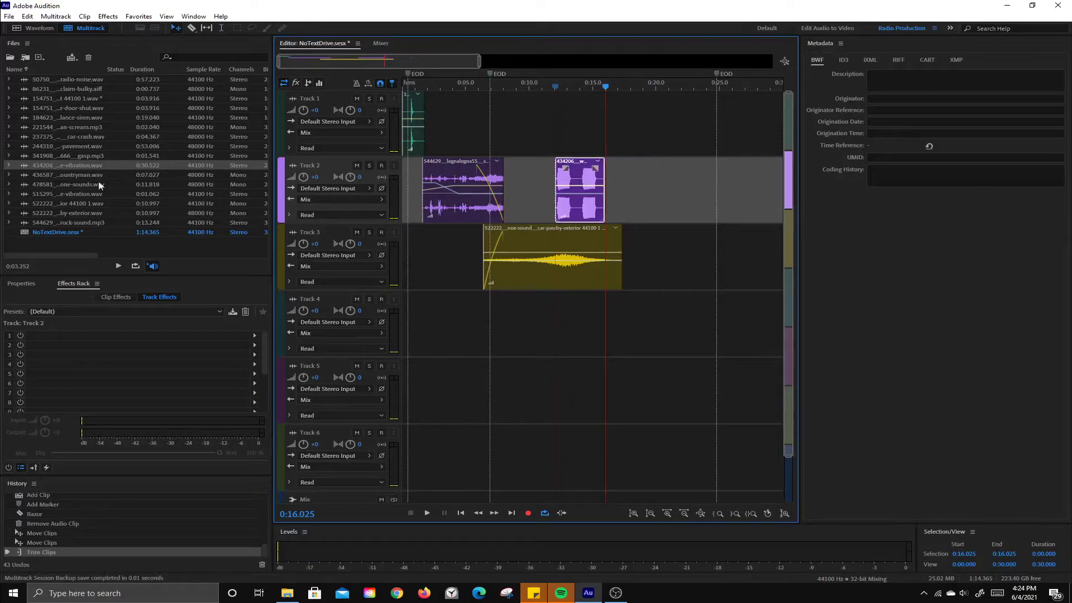
Add the 478581 iphone-sounds file to Track 2 directly after the vibration clip, accepting the sample-rate conversion, and play it.
click(73, 174)
click(78, 188)
drag(78, 188, 624, 199)
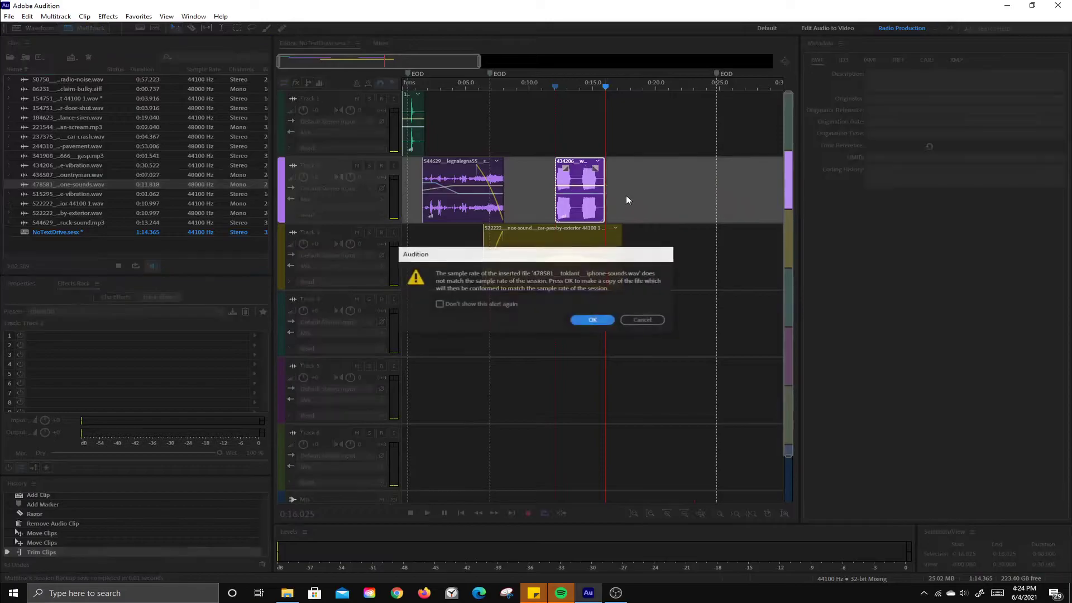
click(595, 320)
key(space)
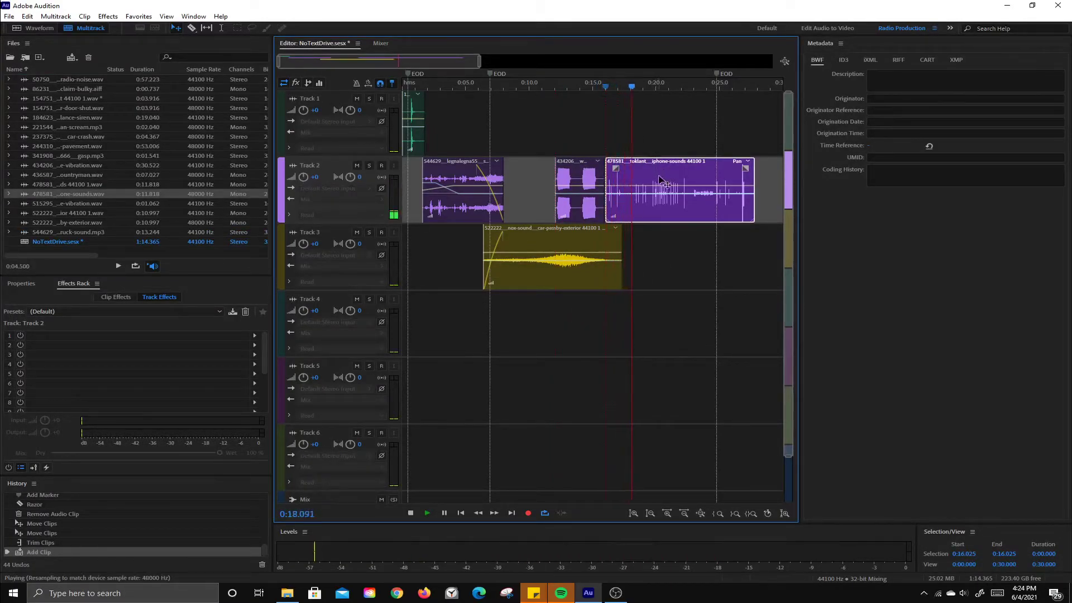
key(space)
Trim about 3 s off the start of the iphone-sounds clip, realign it with the vibration clip, and trim its end to about 19.9 s.
drag(609, 174, 647, 185)
drag(644, 86, 597, 97)
key(space)
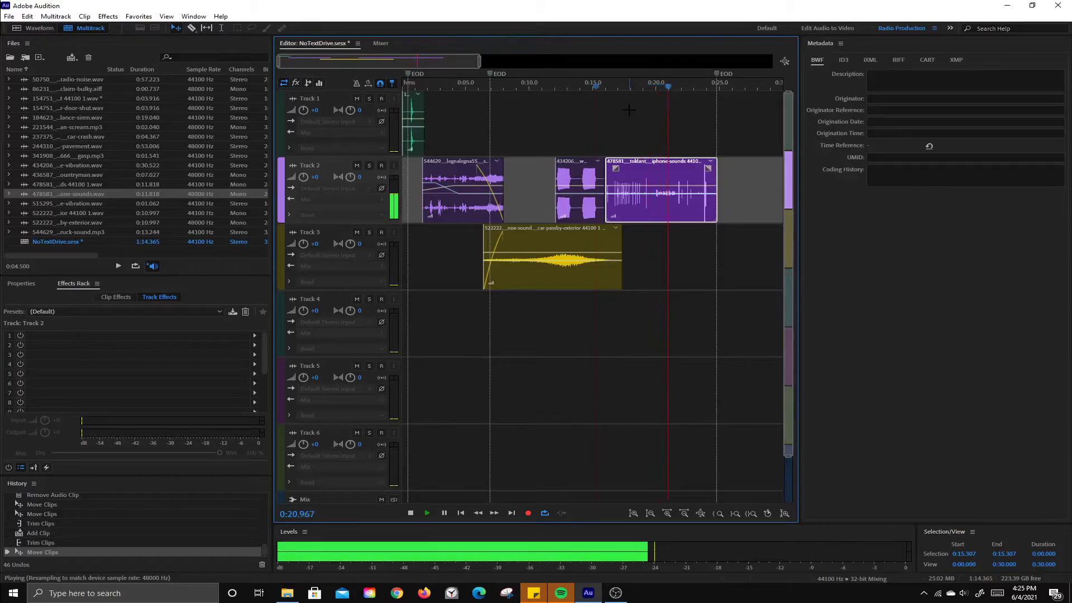
key(space)
drag(712, 182, 654, 186)
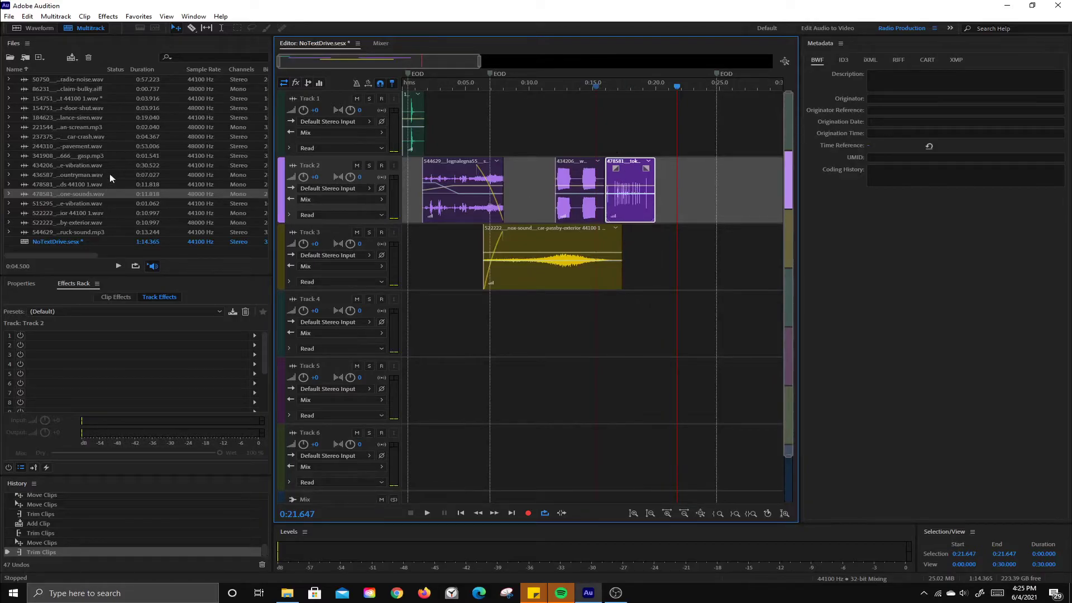
Add the 341908 gasp file to Track 3 at about 17.9 s and play the session from there.
click(84, 156)
drag(69, 156, 631, 281)
click(631, 90)
key(space)
key(space)
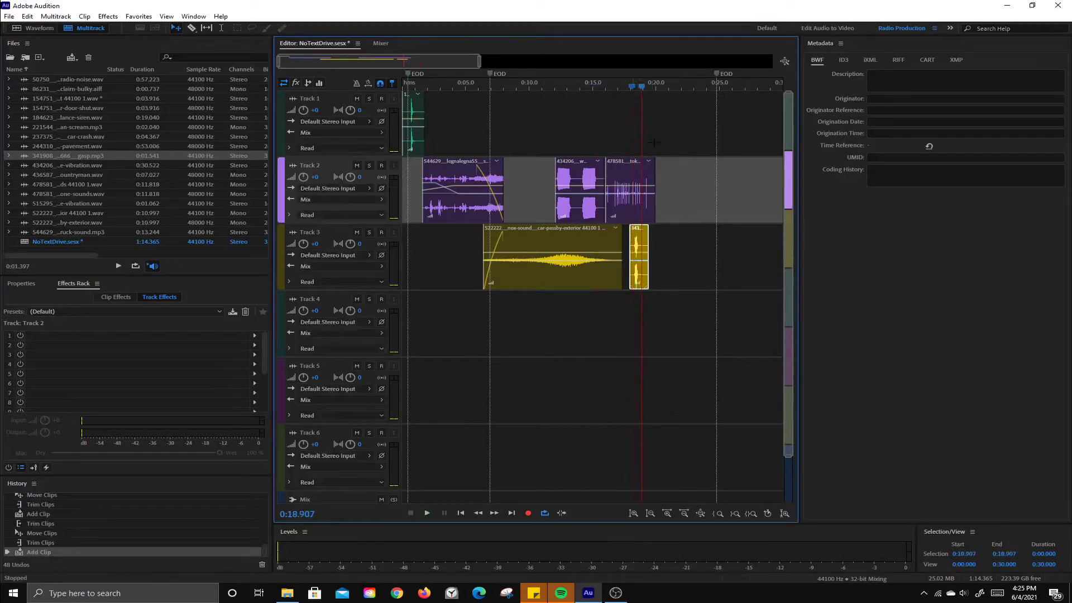
Trim the iphone-sounds clip to end at about 18.9 s and play it together with the gasp from about 18.0 s.
drag(654, 174, 643, 176)
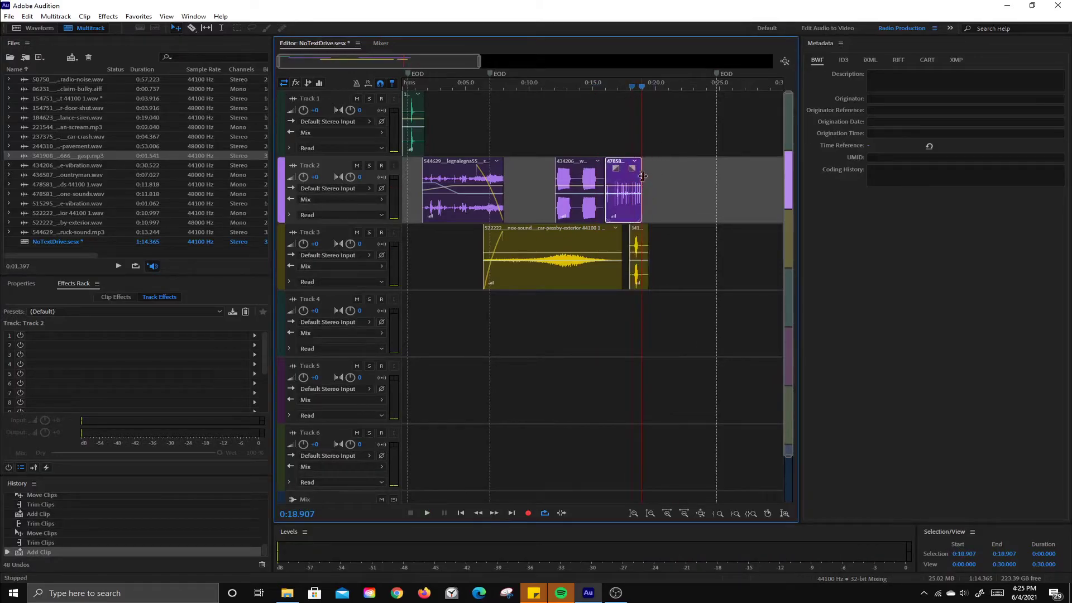
click(631, 87)
key(space)
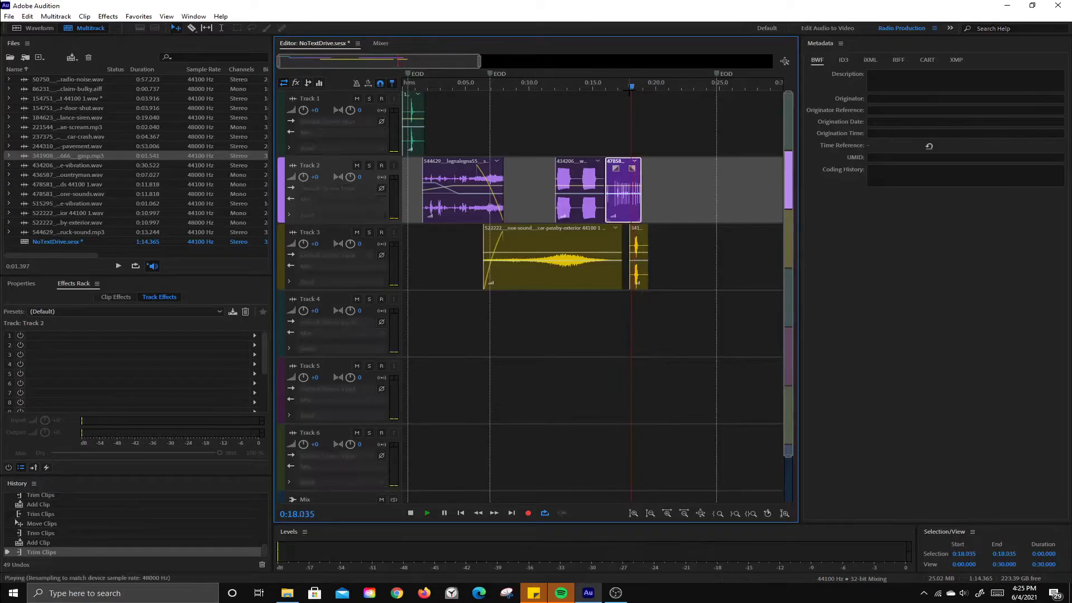
key(space)
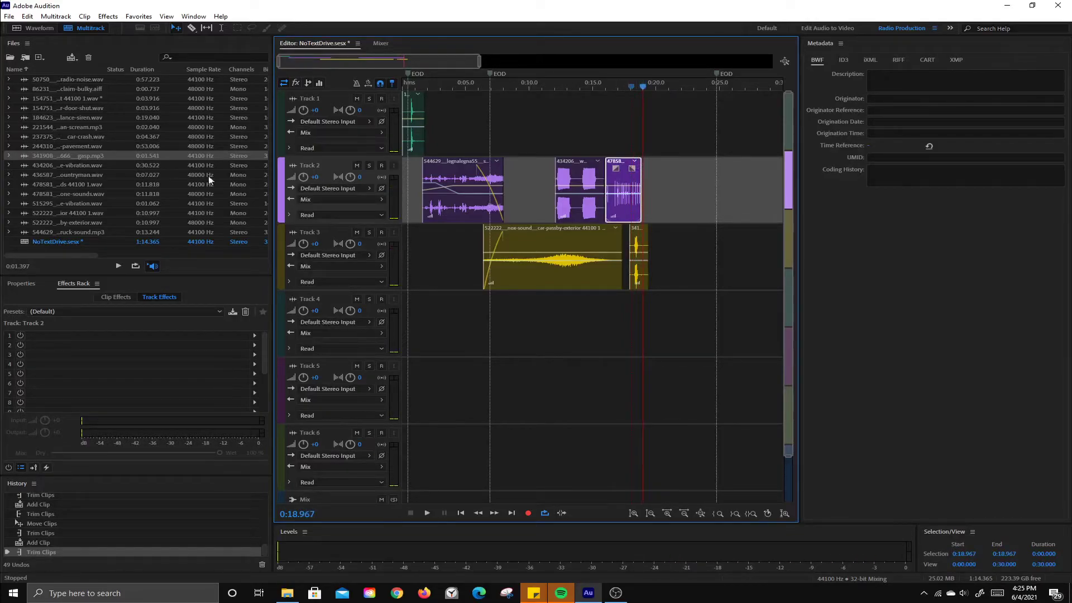
Preview the 237375 car-crash file and add it to Track 1 at about 17.9 s, accepting the sample-rate conversion.
click(83, 137)
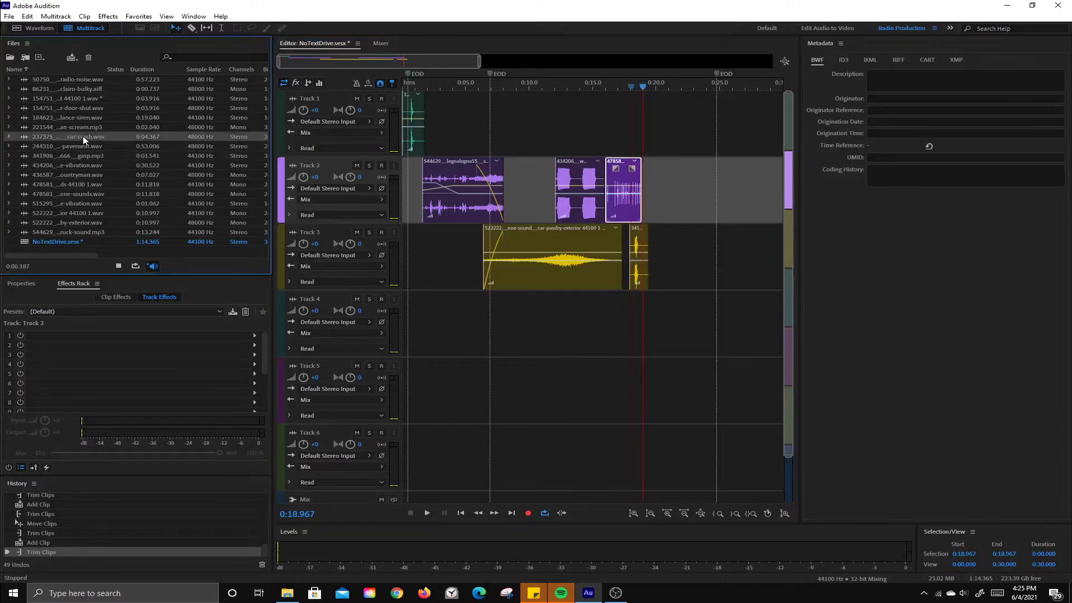
drag(82, 135, 640, 88)
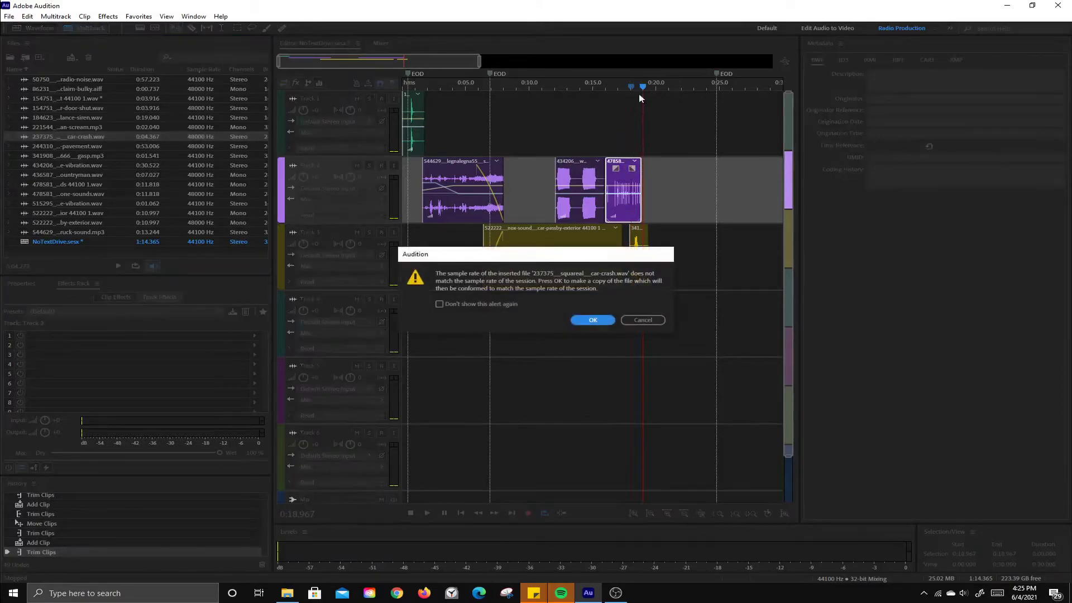
click(593, 320)
click(640, 182)
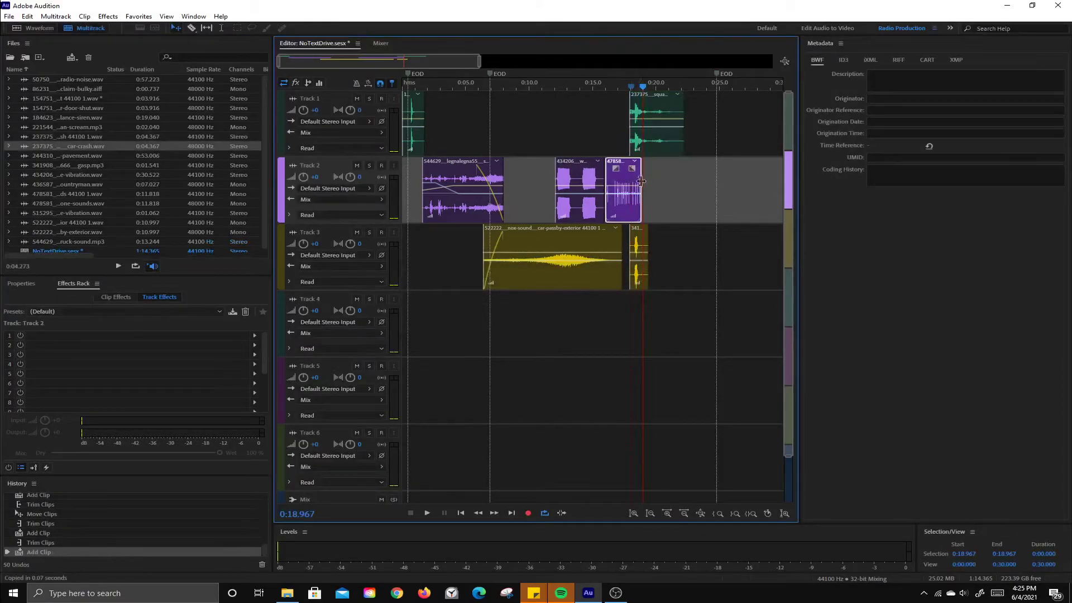
Trim the iphone-sounds clip to end at about 18.4 s and play the session from about 16.0 s into the crash.
drag(642, 180, 635, 180)
drag(643, 86, 604, 89)
key(space)
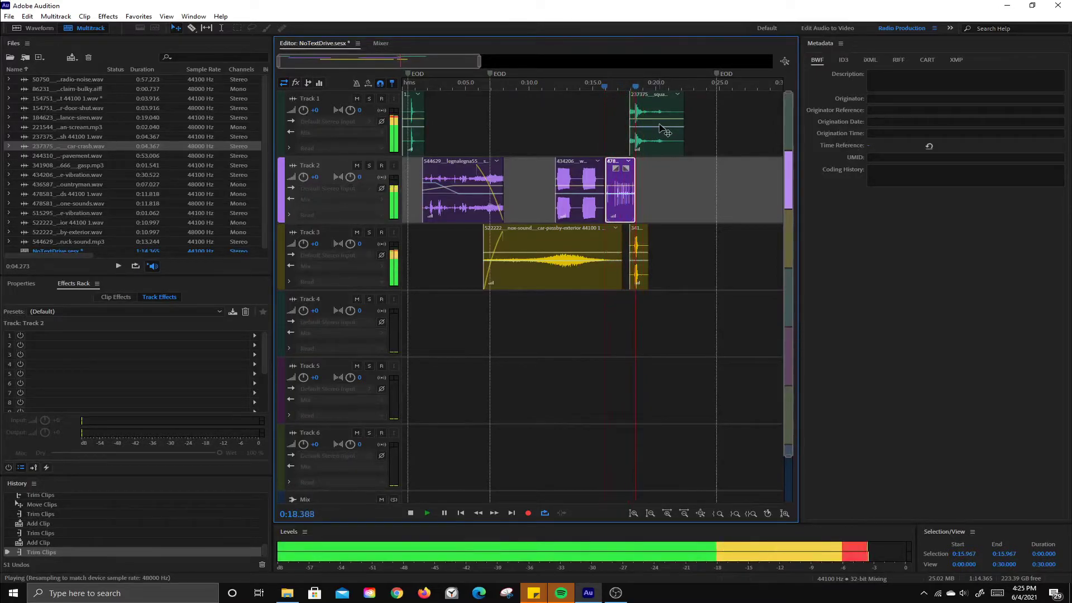
key(space)
Move the car-crash clip on Track 1 to start at about 18.4 s and play the session from about 17.1 s.
drag(652, 124, 659, 134)
key(space)
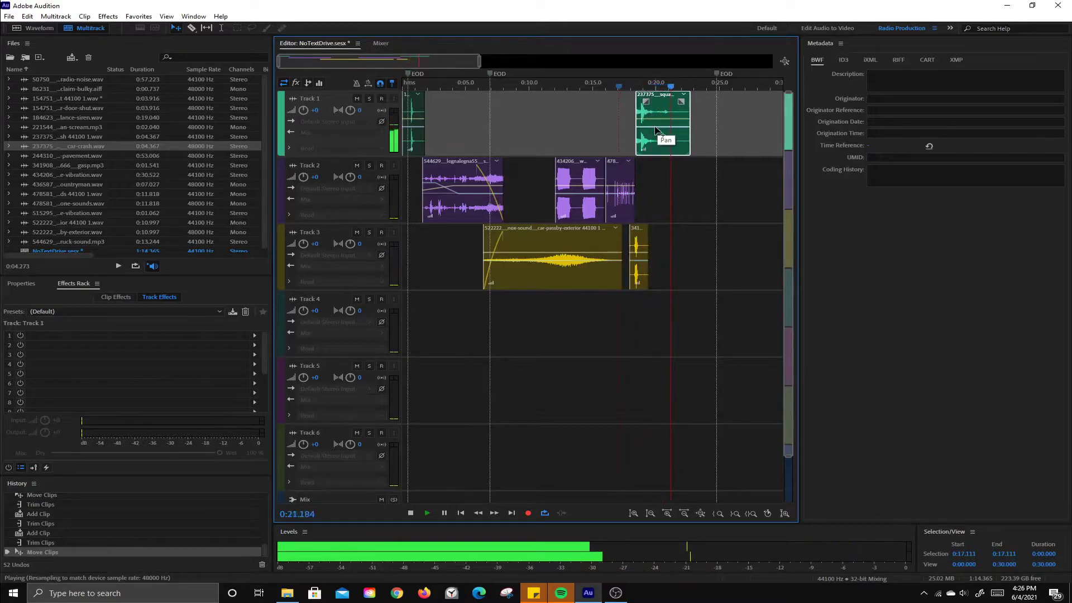
key(space)
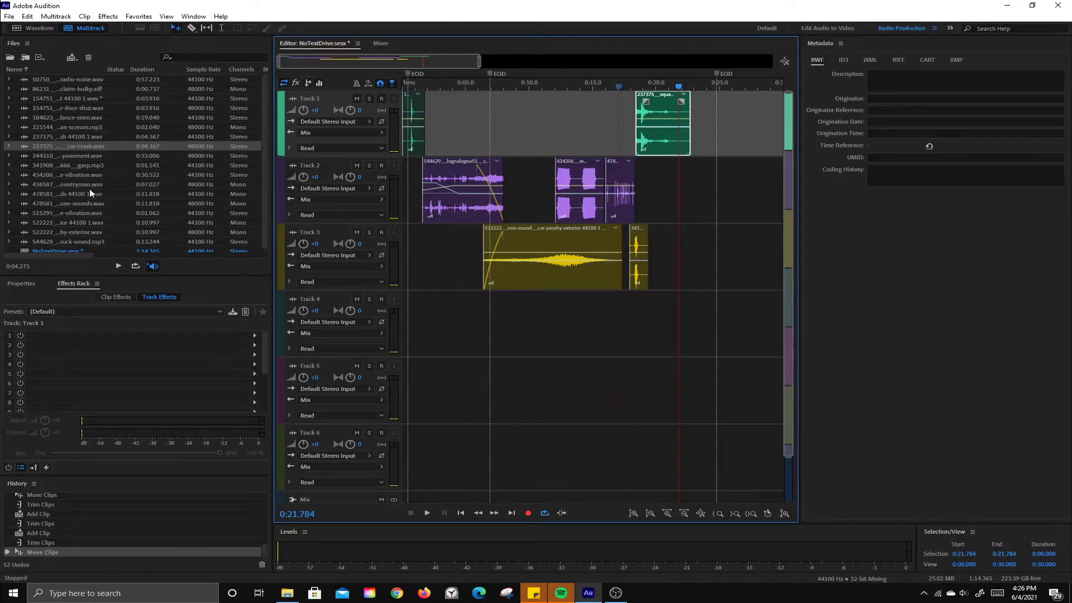
Preview several files and add the 184623 ambulance-siren file to Track 2 at about 21.8 s.
click(83, 204)
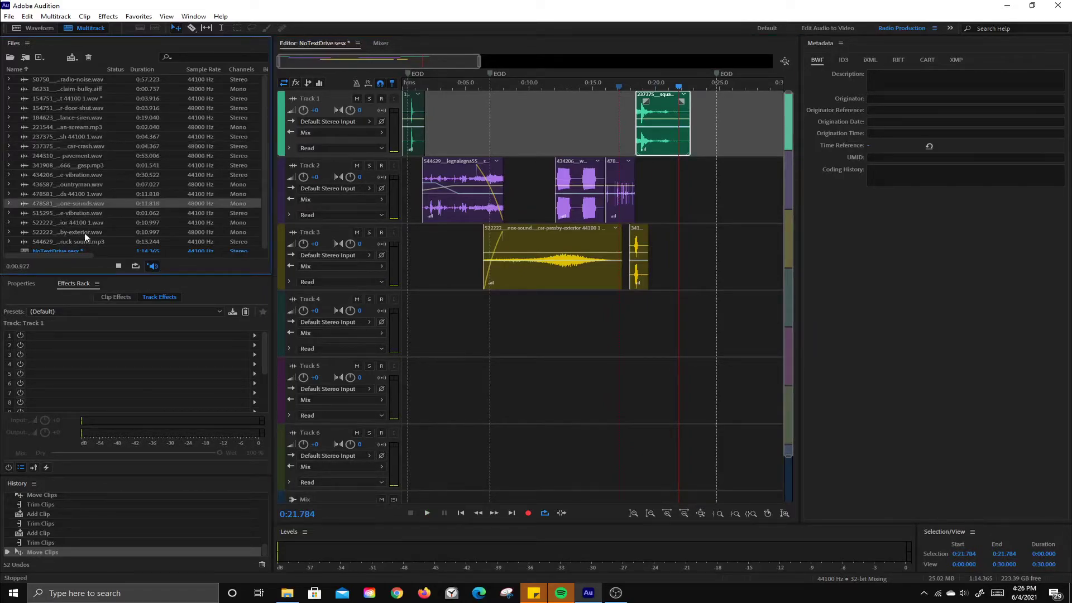
click(75, 99)
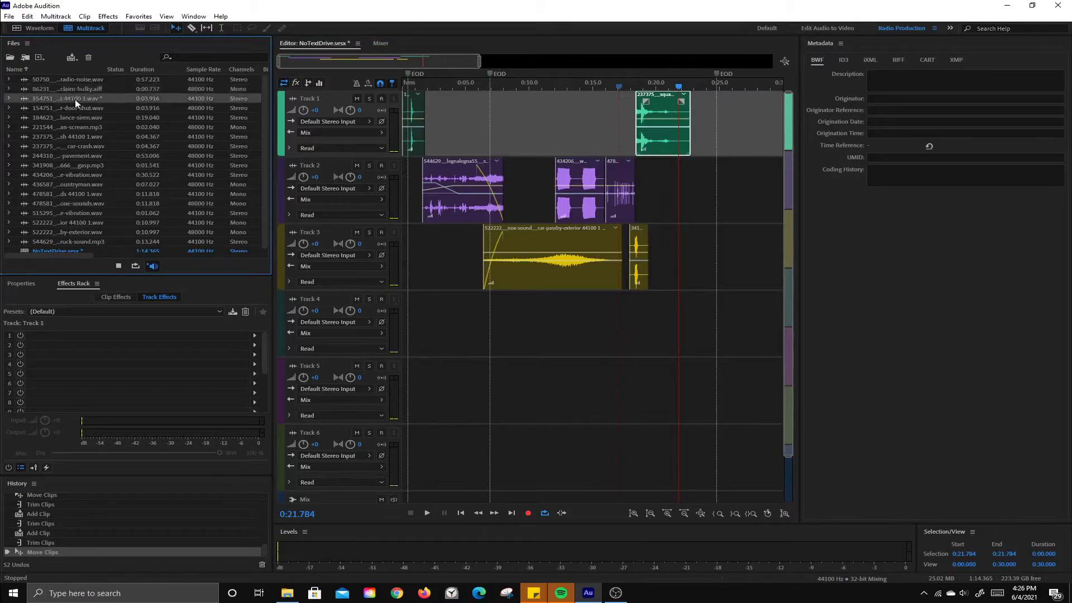
click(72, 116)
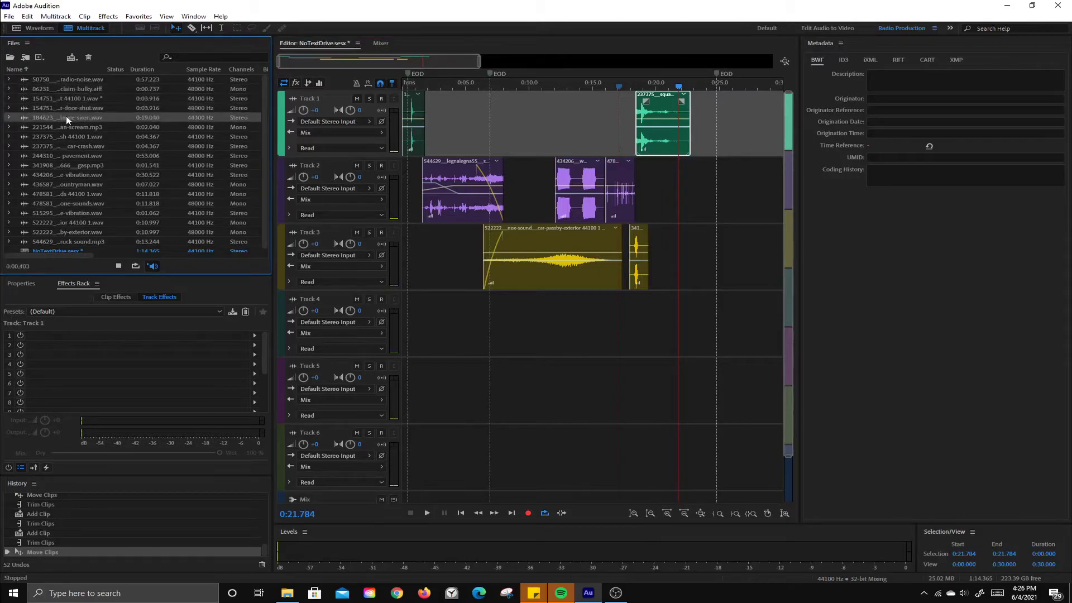
drag(63, 116, 682, 197)
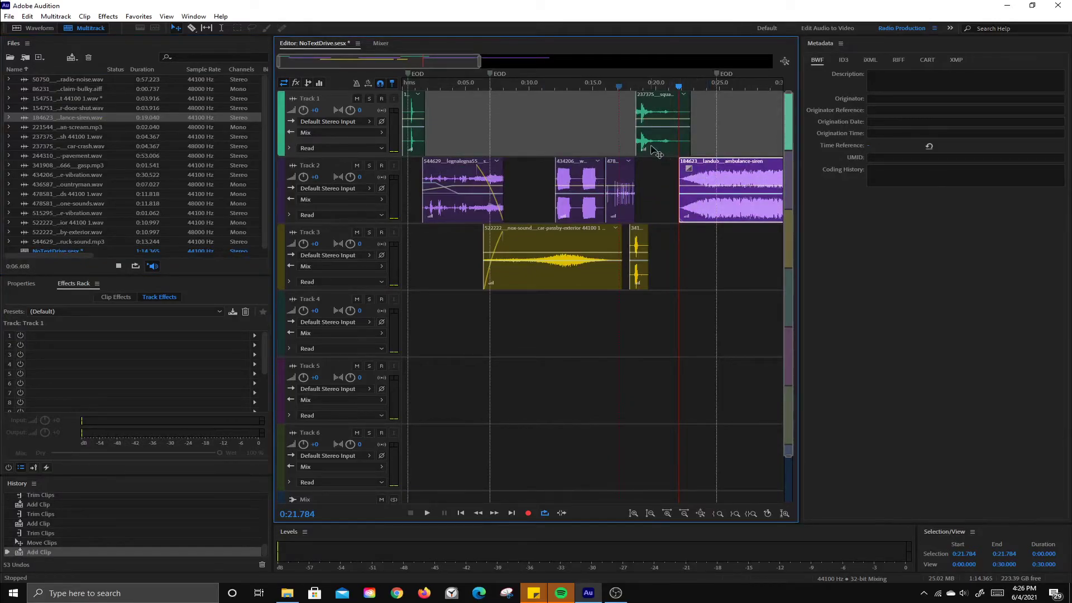
Move the car-crash clip to start at about 19.1 s, add a marker at 21.784 s, and play the siren from the marker.
drag(664, 152, 672, 152)
key(m)
key(space)
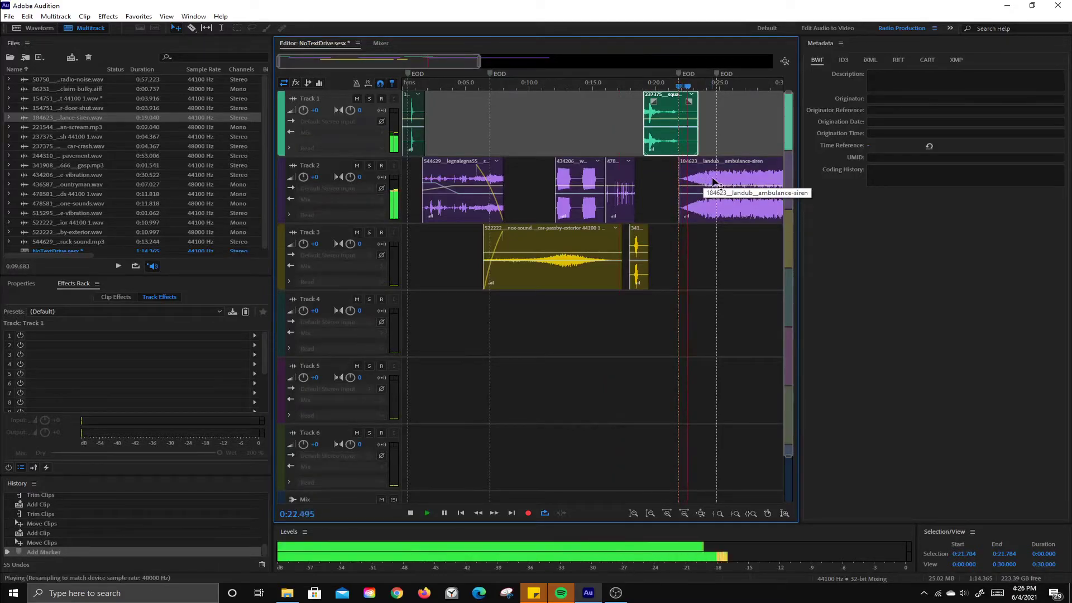
key(space)
Shorten the ambulance-siren clip to end at about 28.5 s with the Razor and edge trimming, and fade out its ending.
key(r)
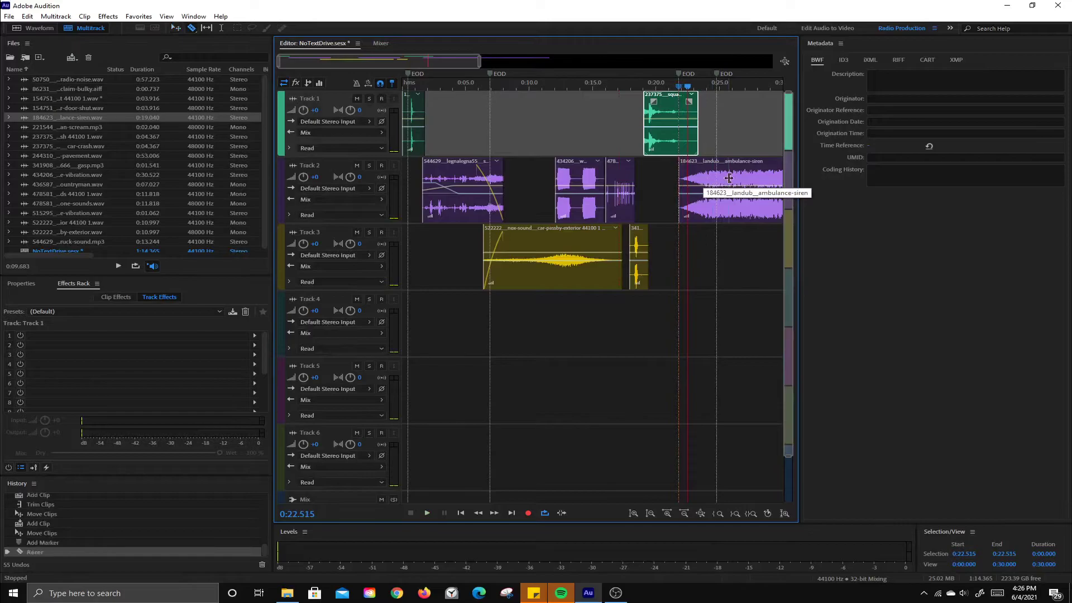
click(729, 184)
key(Delete)
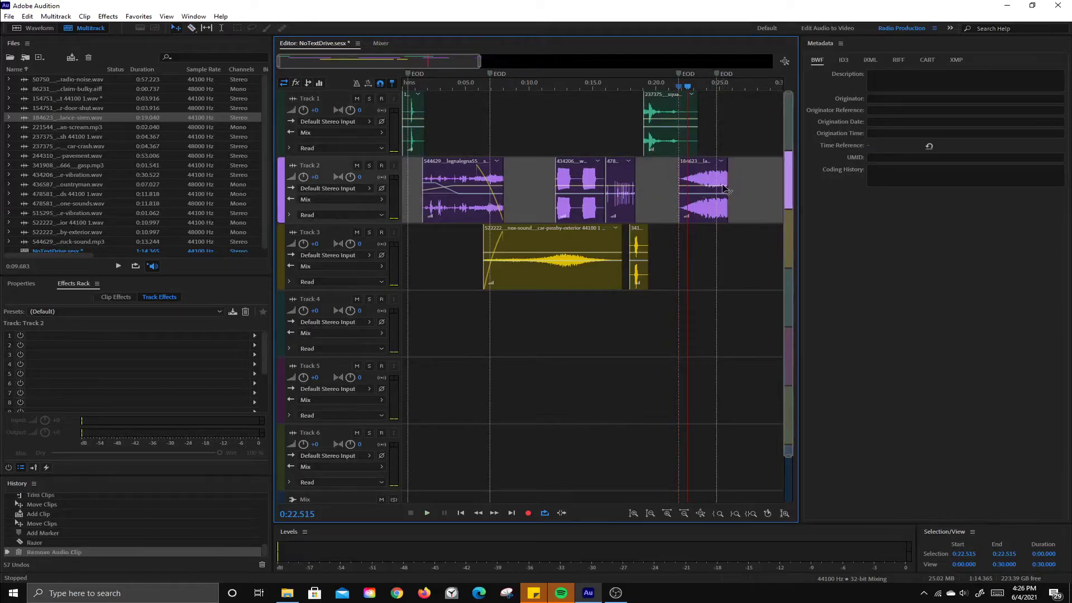
drag(728, 178, 764, 183)
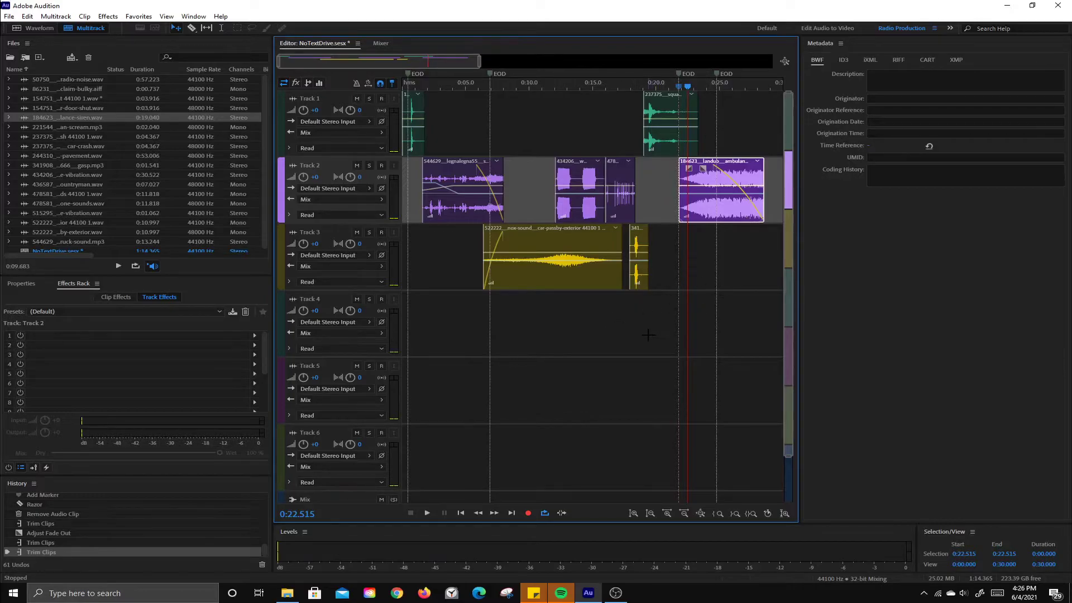
Arm Track 4 for recording, record a short test take from about 22.5 s, and delete it.
click(382, 299)
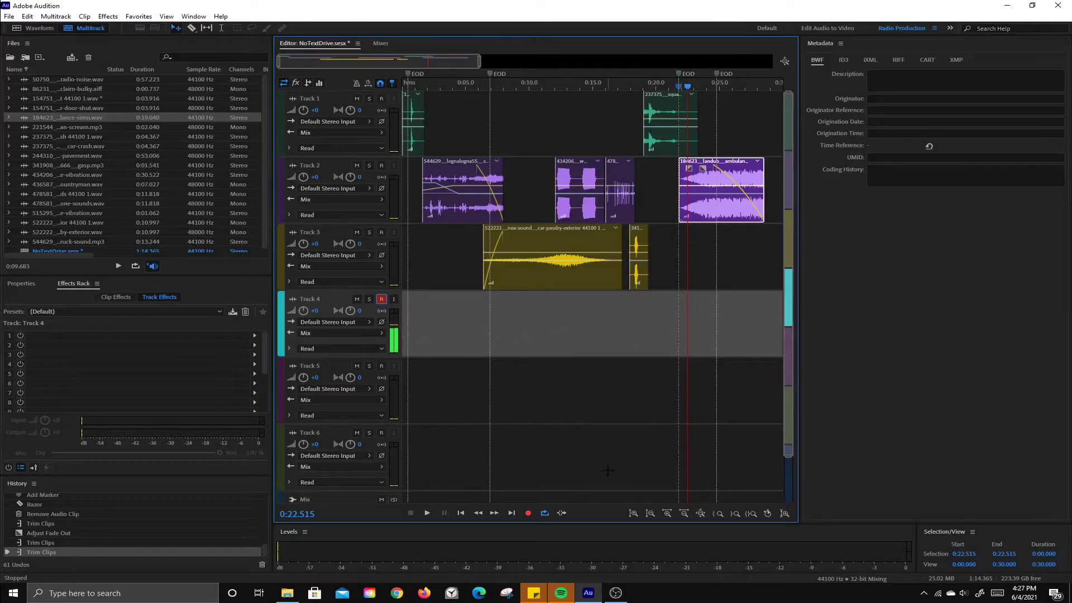
click(528, 513)
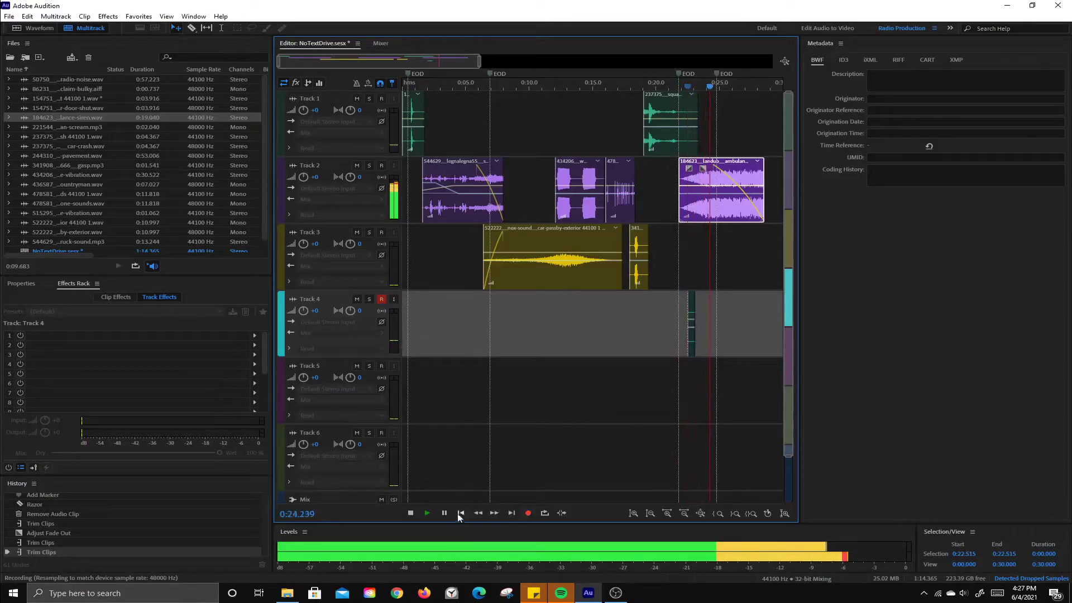
click(410, 513)
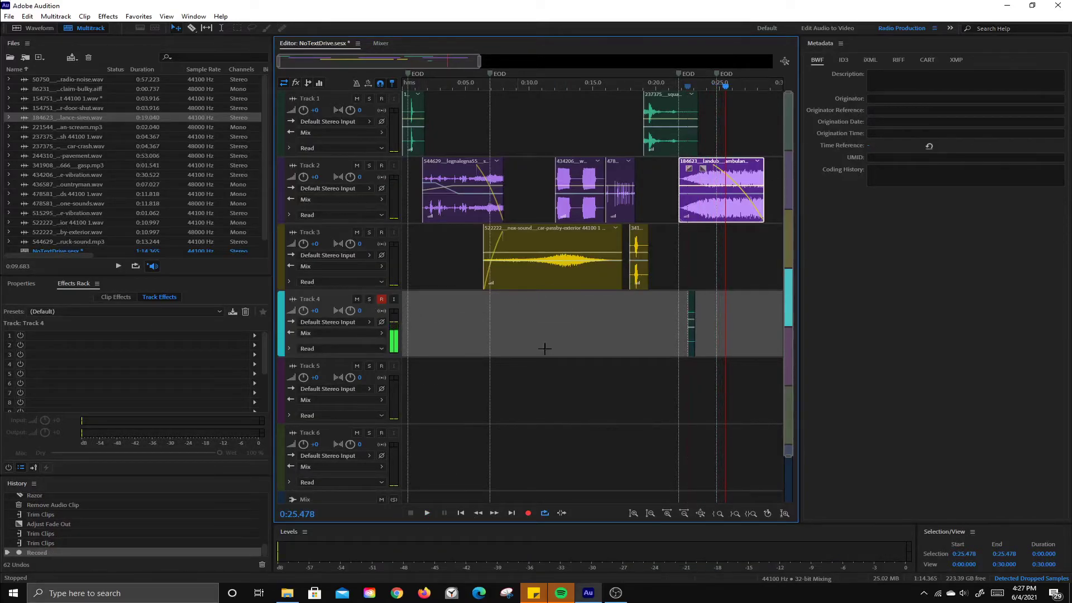
click(692, 324)
key(Delete)
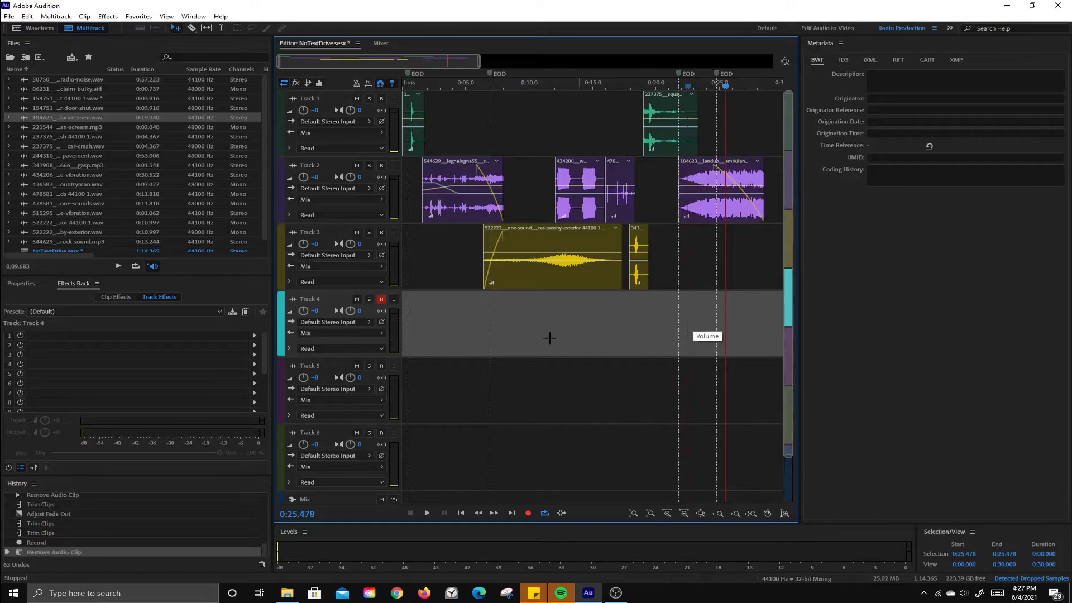
Solo Track 4, record a take from about 2.8 s to 15.2 s, and turn off its solo and record arming.
click(368, 300)
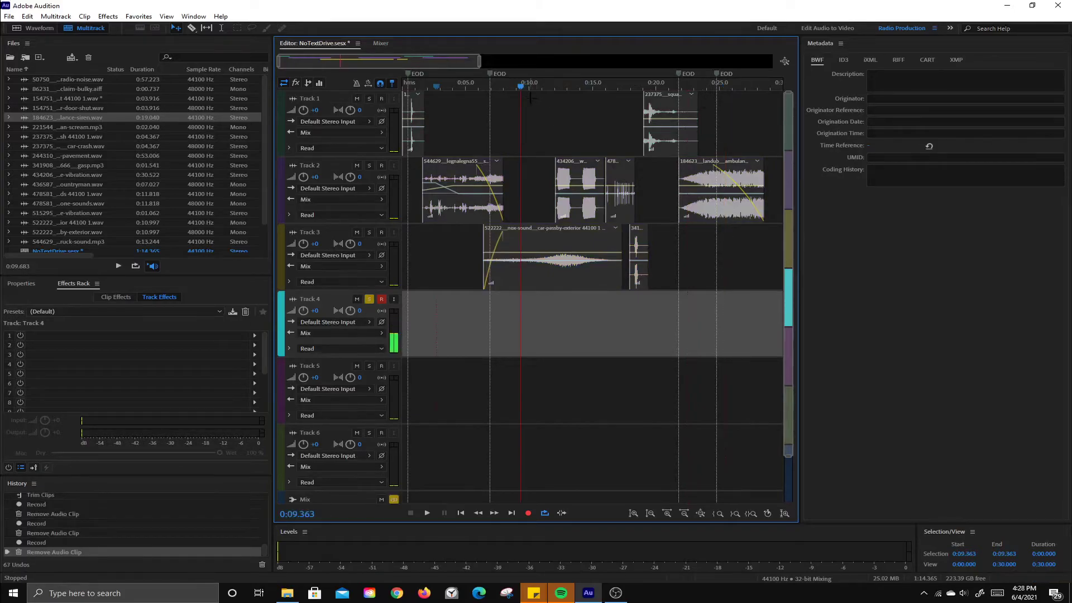
drag(521, 90, 460, 93)
click(530, 513)
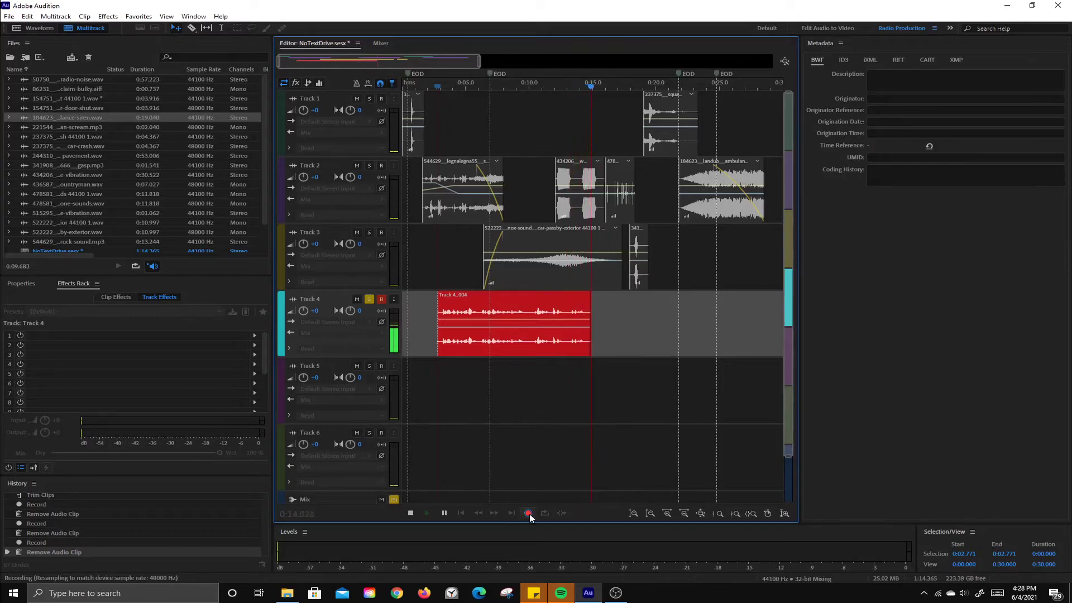
click(528, 513)
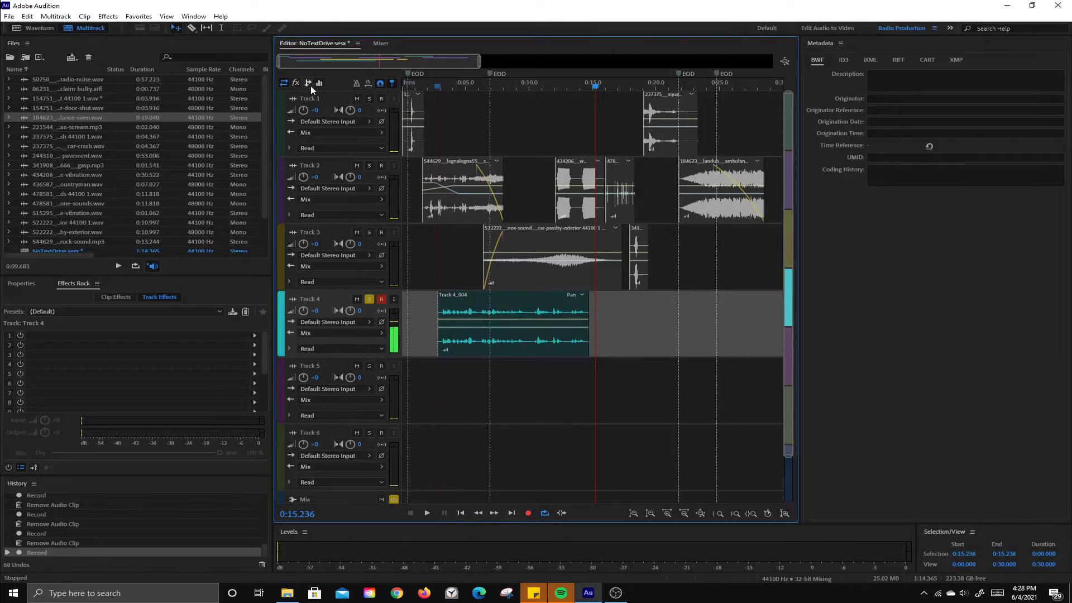
click(370, 300)
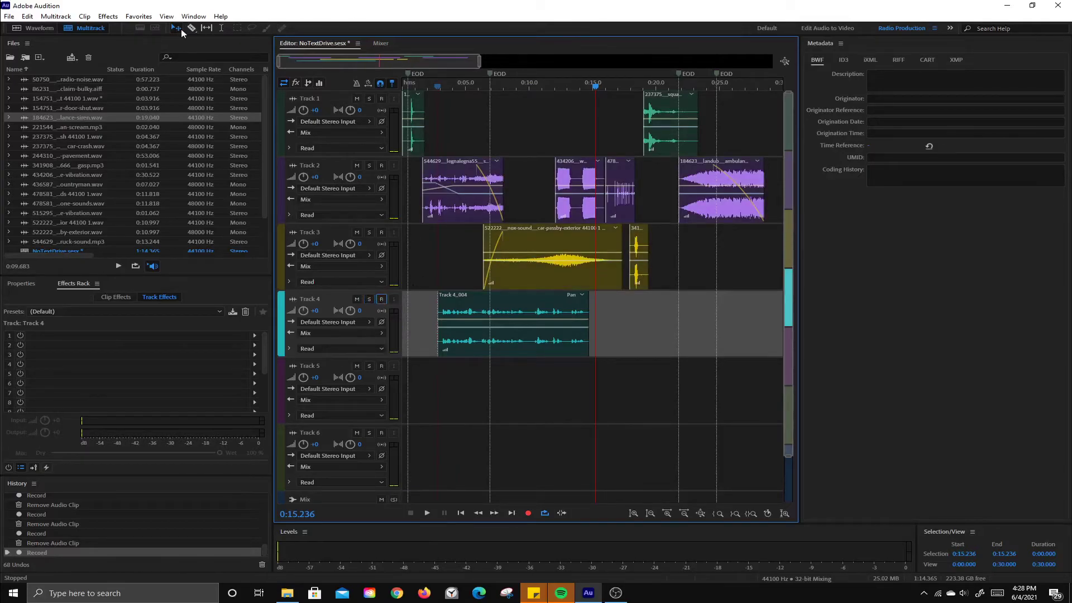
Move the new Track 4 recording to start at about 14.7 s and play it in the waveform editor.
drag(504, 304, 611, 307)
double_click(650, 307)
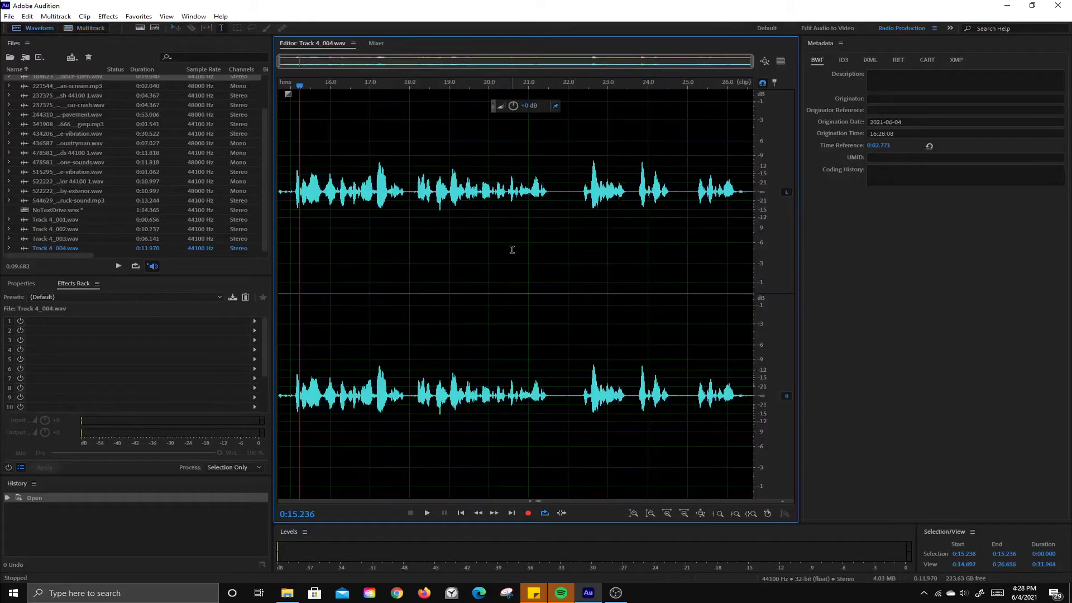
key(space)
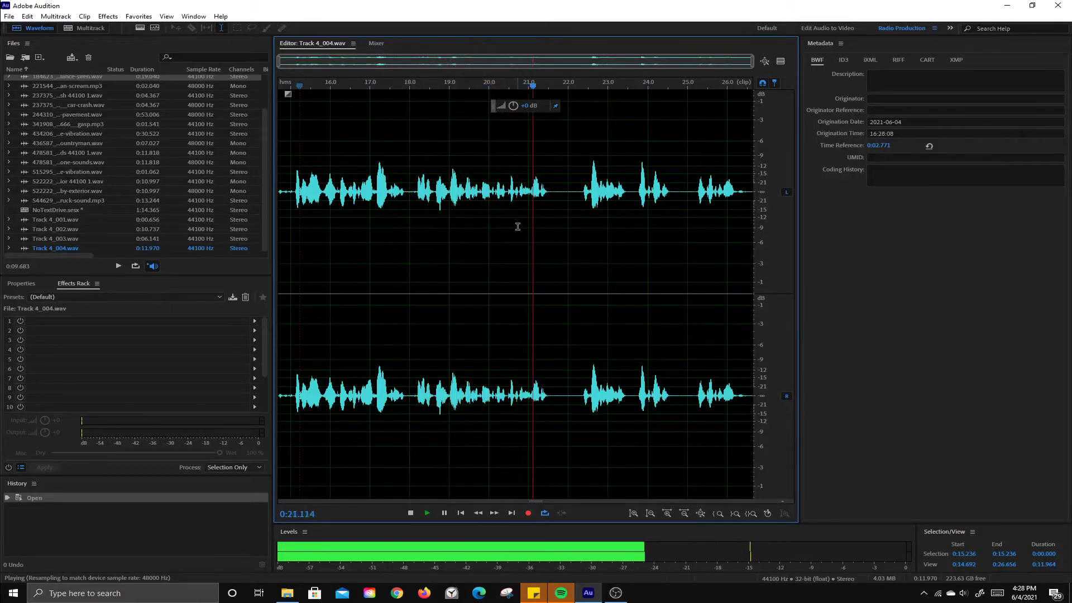
Stop playback, normalize the Track 4_004 voice recording to -3 dB, and play part of it.
key(space)
click(134, 16)
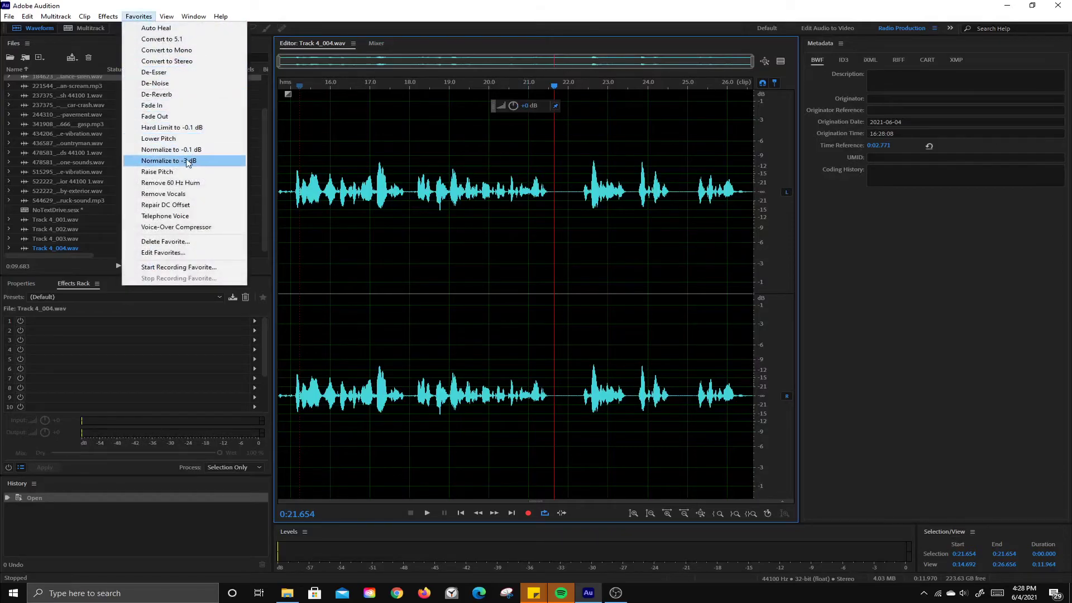
click(187, 161)
key(space)
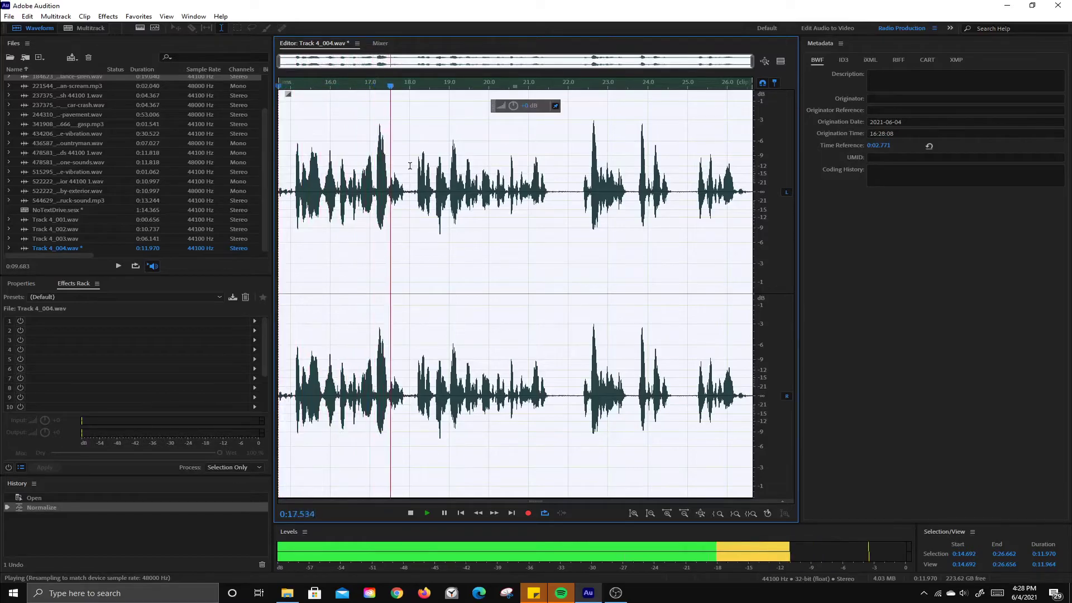
key(space)
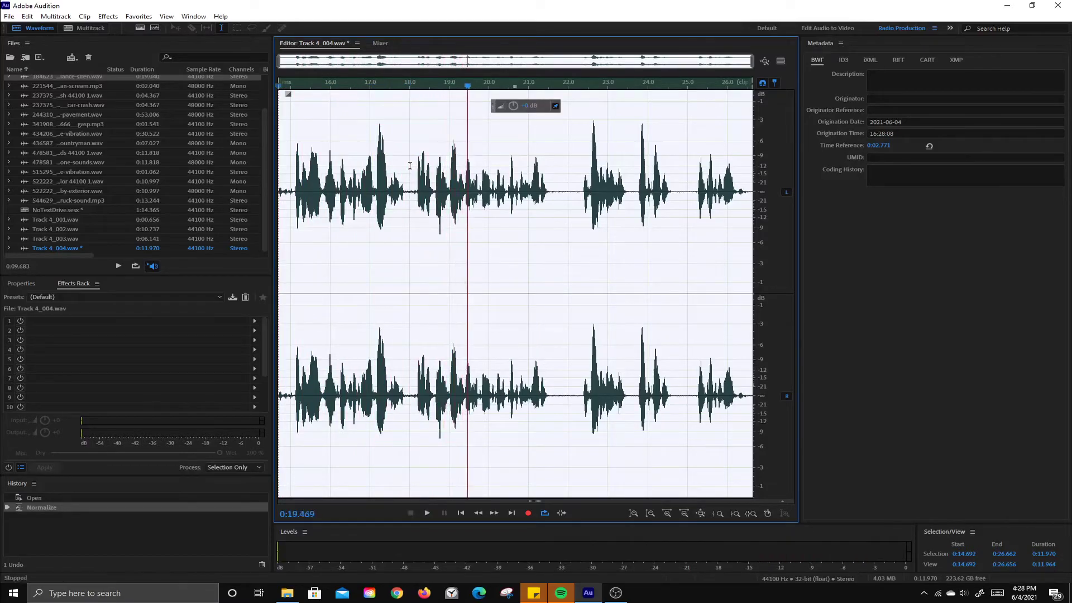
Try the Radio Announcer Voice effects rack preset on the recording and preview it.
click(58, 296)
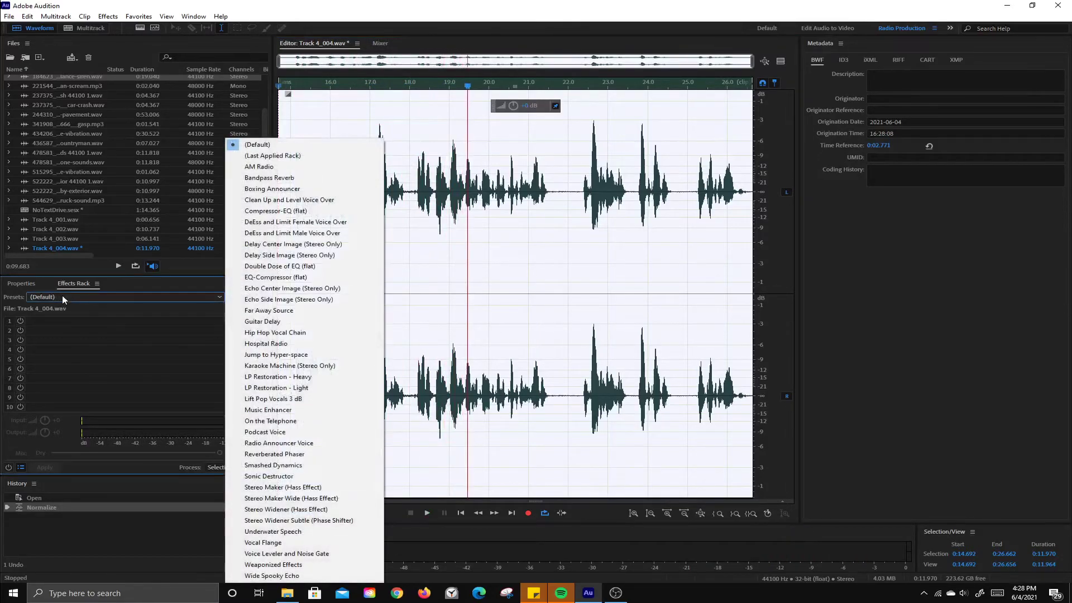
click(279, 443)
key(space)
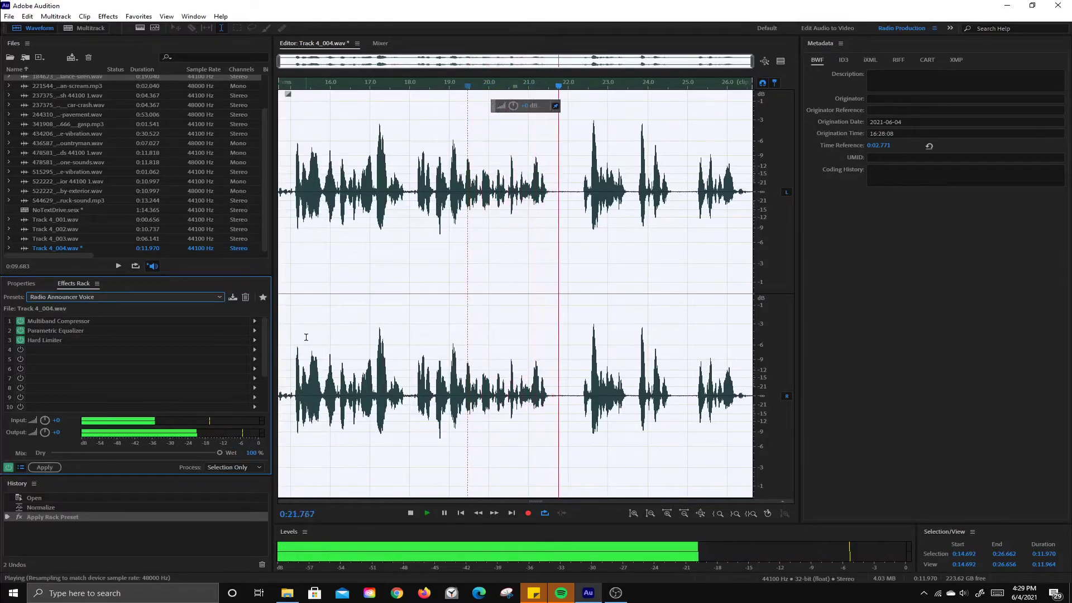
key(space)
Try the Podcast Voice effects rack preset on the recording and preview it from about 16.3 s.
click(125, 298)
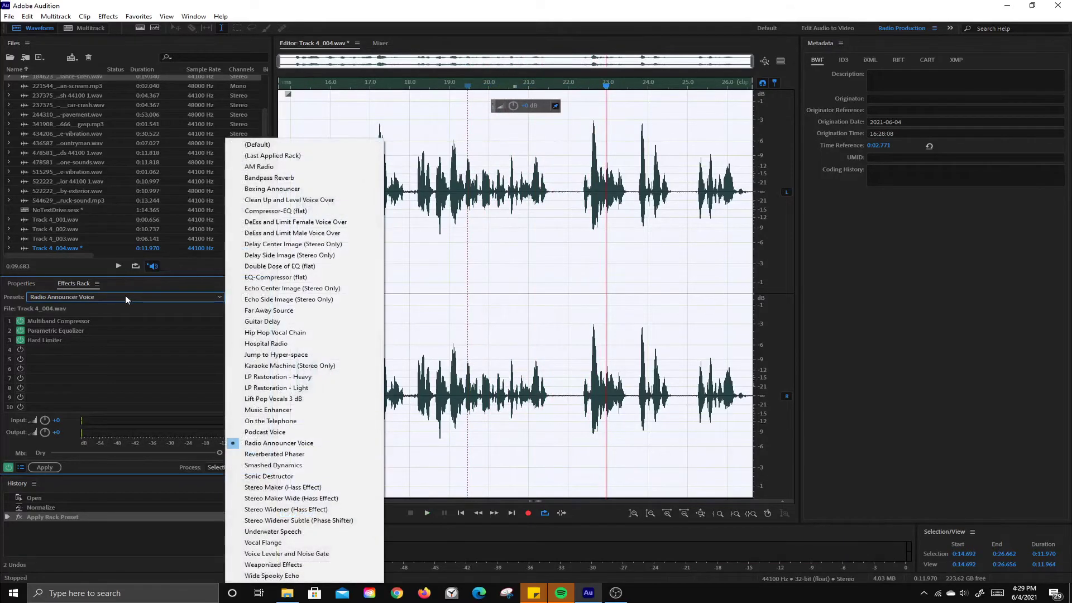
click(285, 431)
key(space)
key(space)
click(343, 191)
key(space)
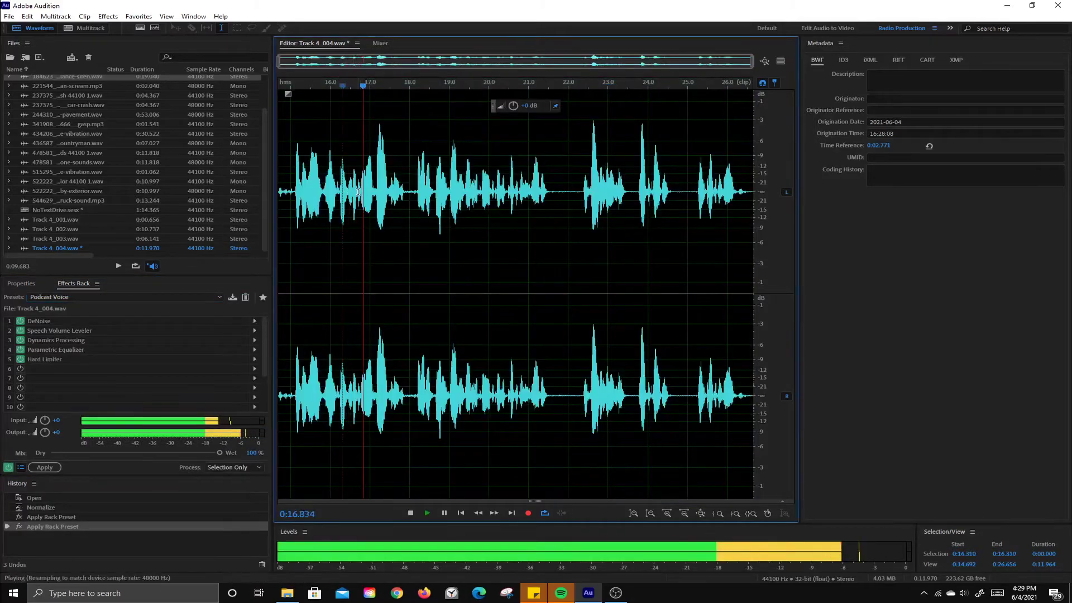
key(space)
Switch the effects rack preset to Radio Announcer Voice, preview it, and apply the rack to the recording.
click(161, 296)
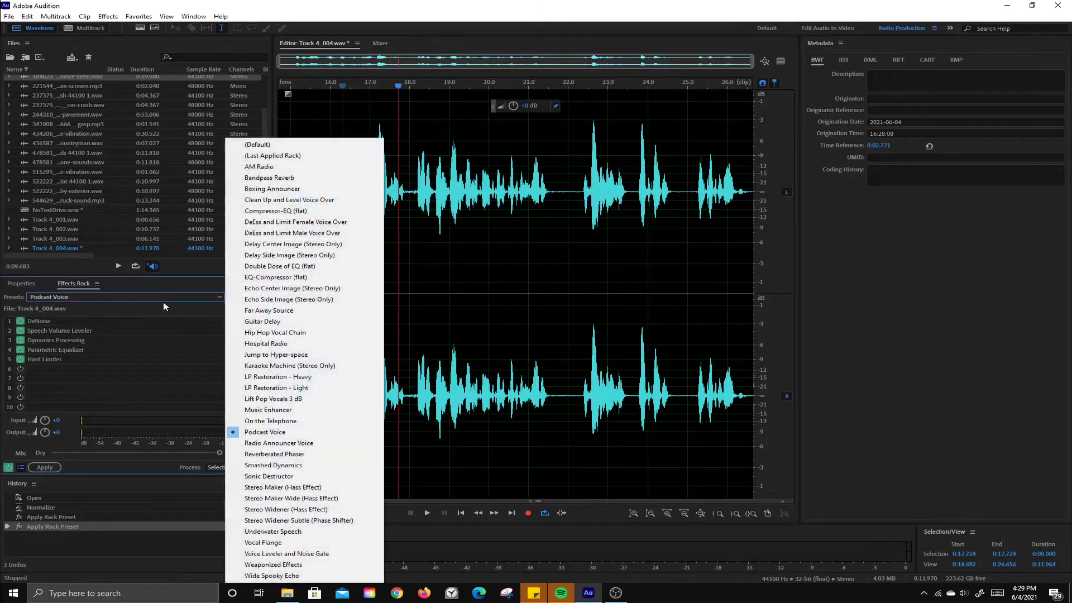
click(285, 445)
click(357, 220)
key(space)
key(space)
click(54, 468)
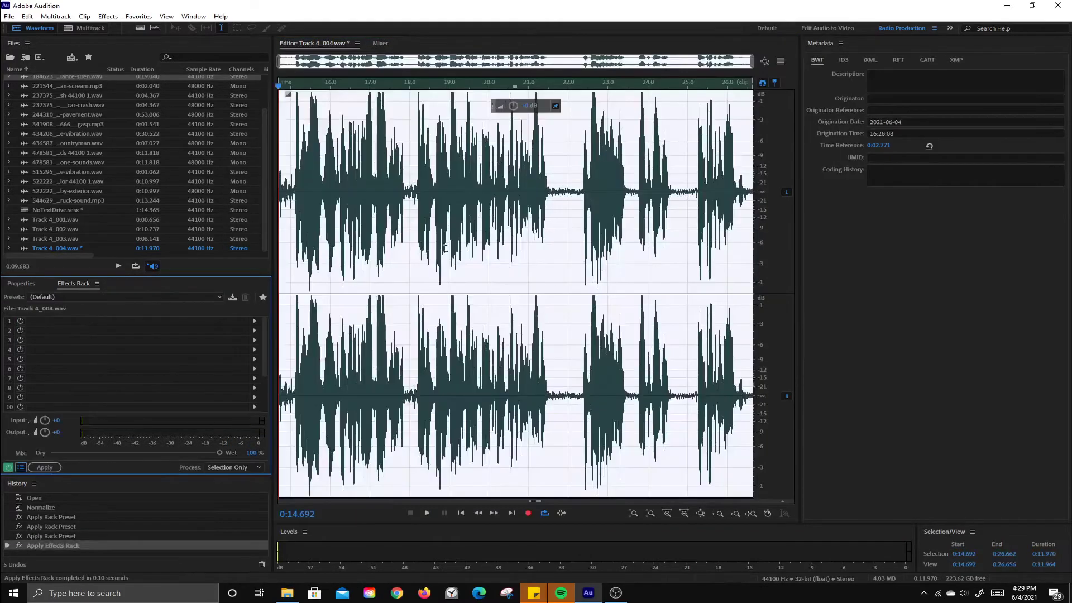
Play the processed recording, lower its overall amplitude slightly, and listen to it again.
key(space)
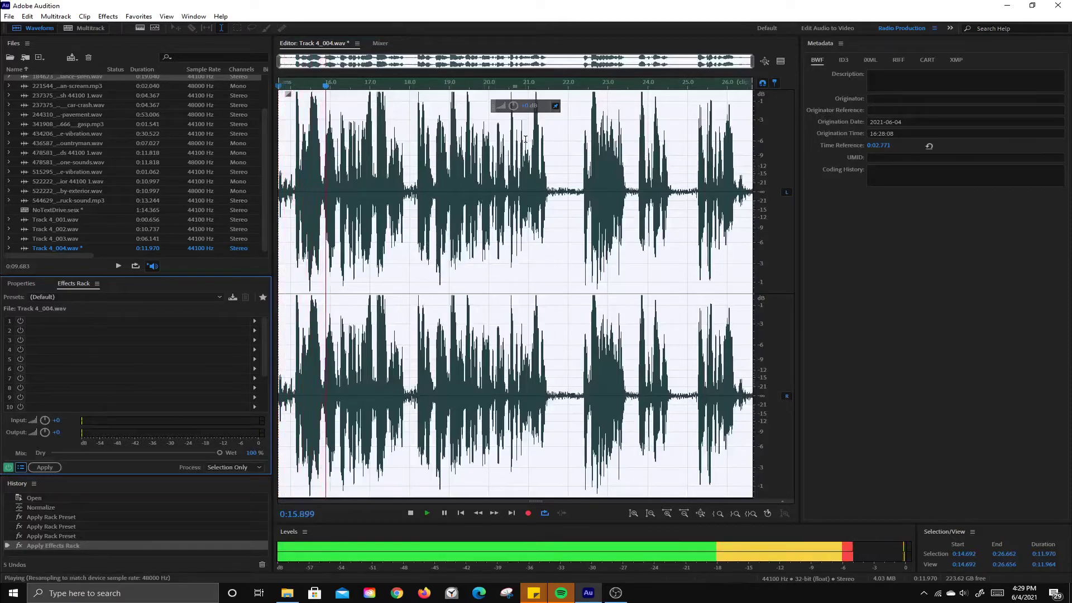
key(space)
drag(530, 107, 425, 164)
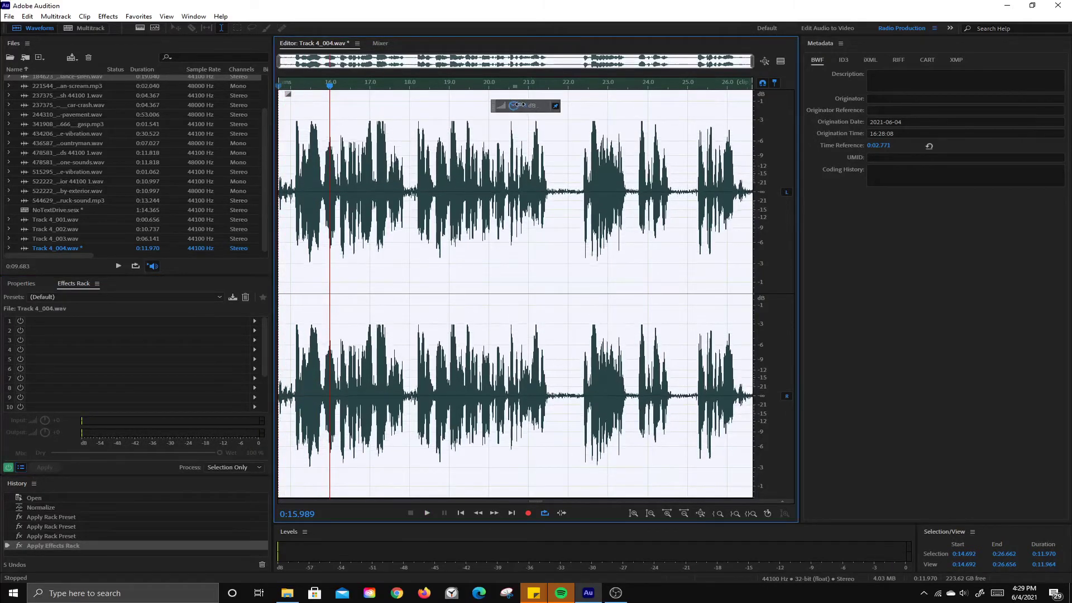
key(space)
key(space)
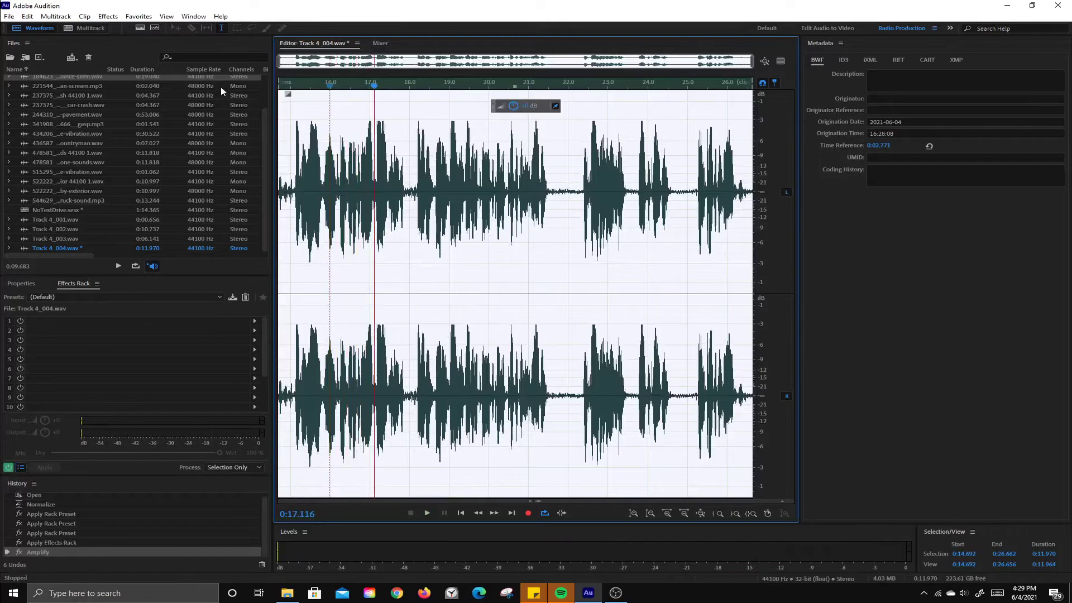
Preview and apply a Stretch and Pitch effect with a pitch shift of -1 semitone to the voice recording.
click(139, 17)
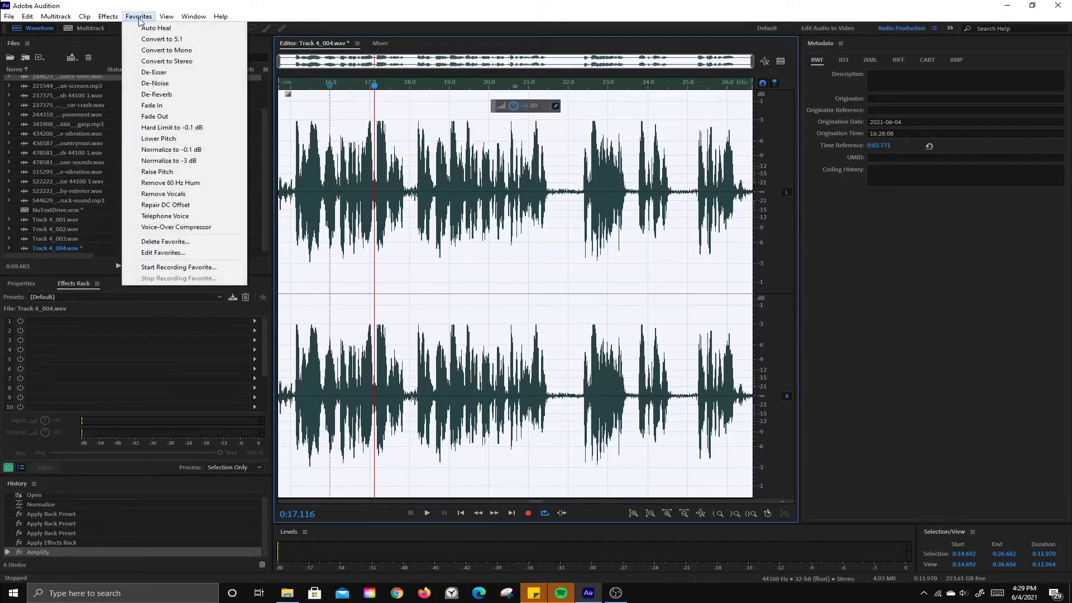
mouse_move(111, 17)
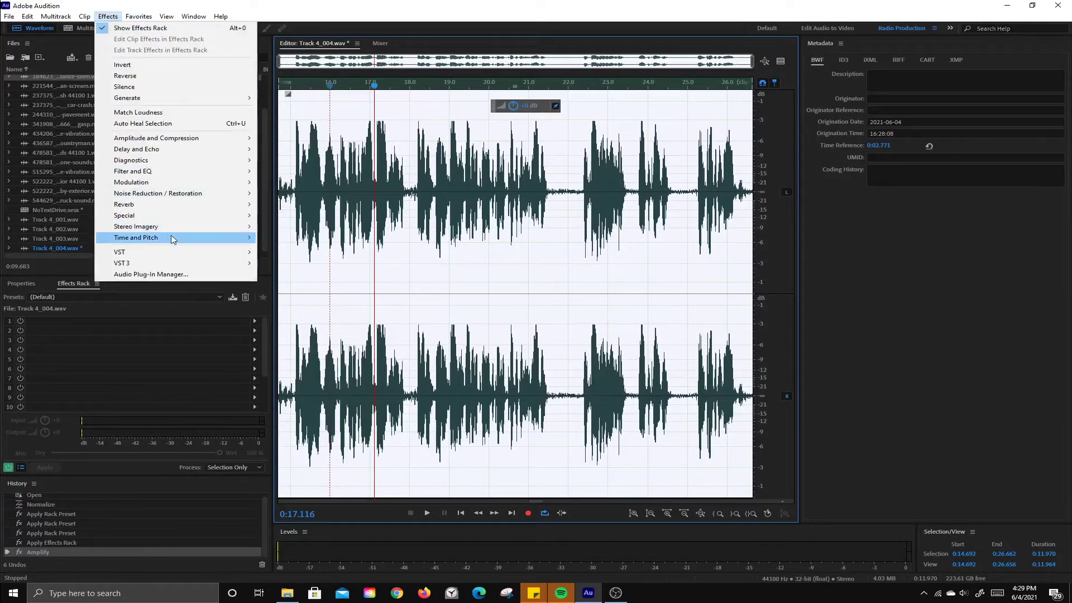
mouse_move(172, 239)
click(302, 282)
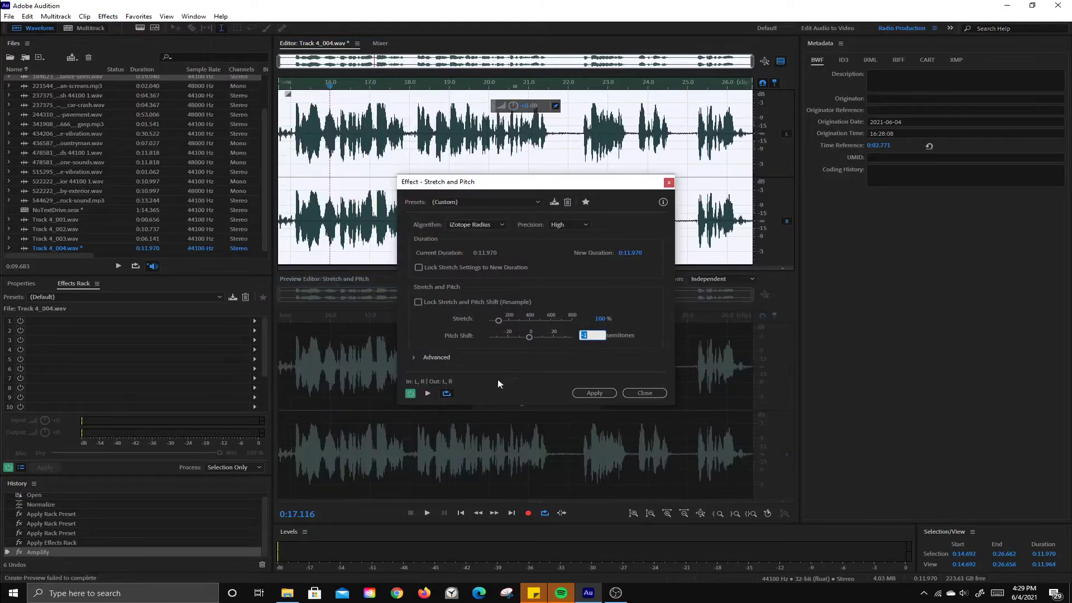
click(428, 394)
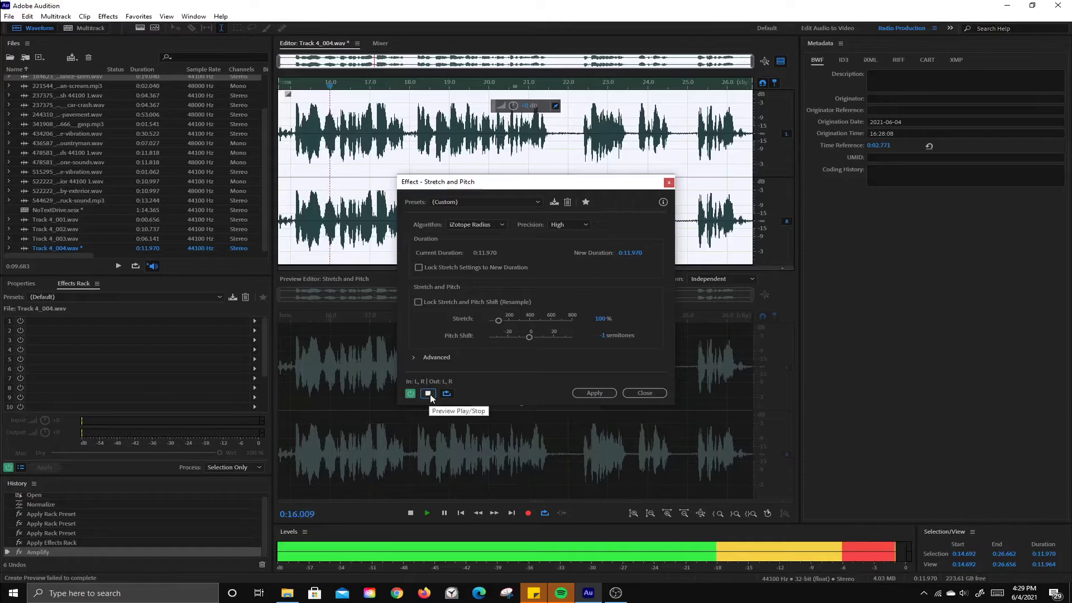
click(428, 394)
click(586, 392)
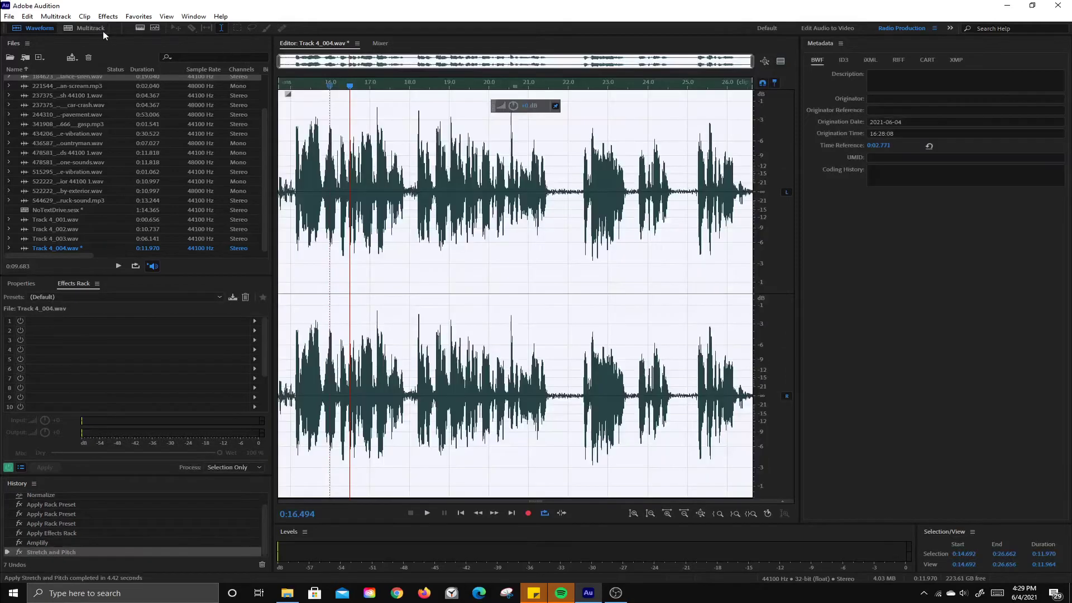
Return to the multitrack session and move the Track 4_004 voice clip onto Track 3, starting at about 26.7 s.
key(8)
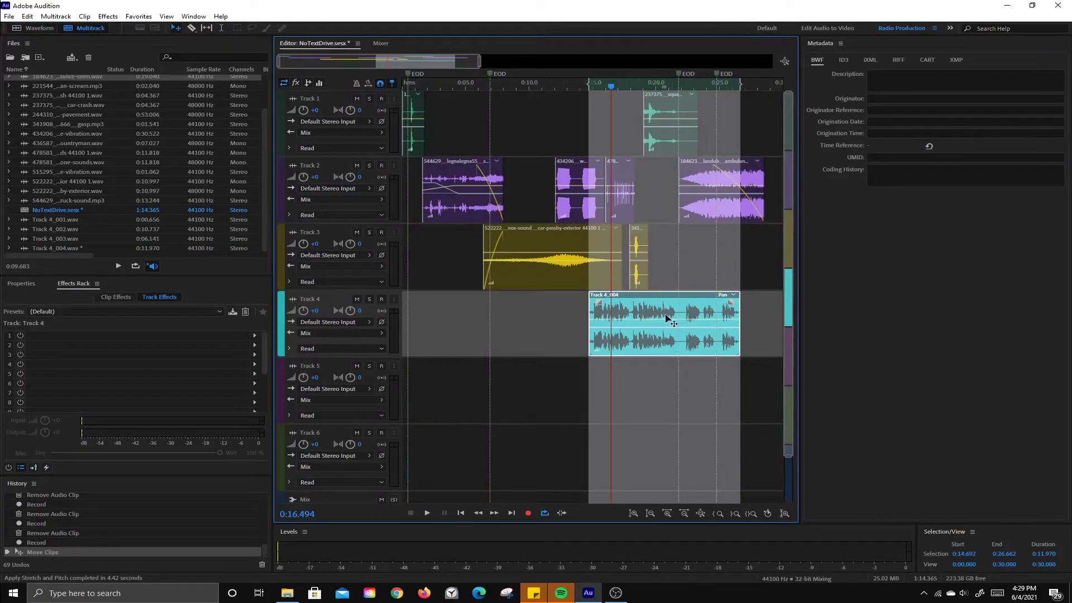
click(584, 349)
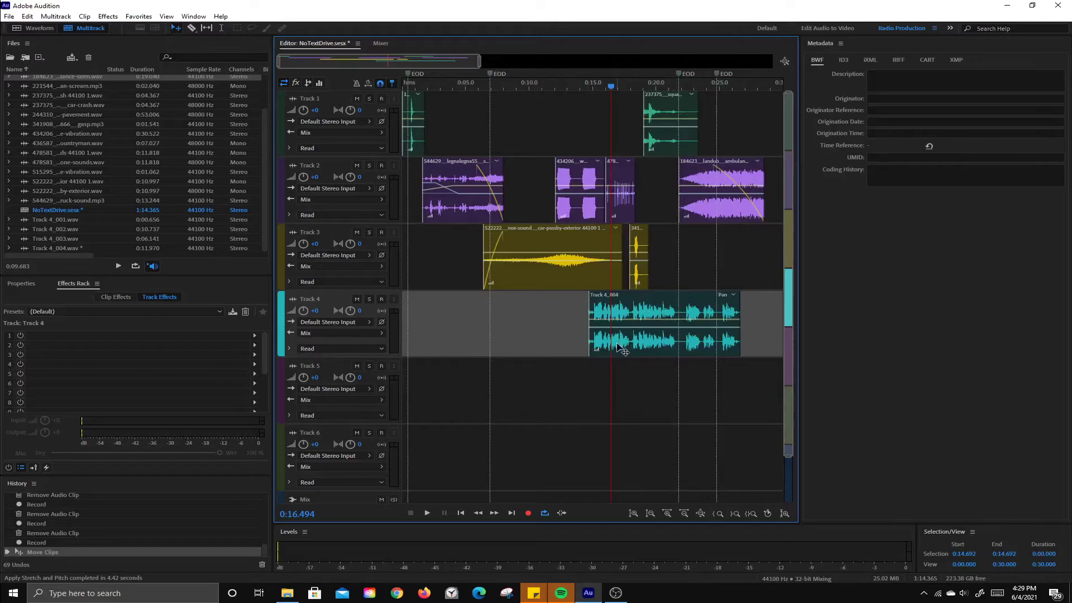
scroll(563, 254, down, 1)
scroll(563, 254, up, 1)
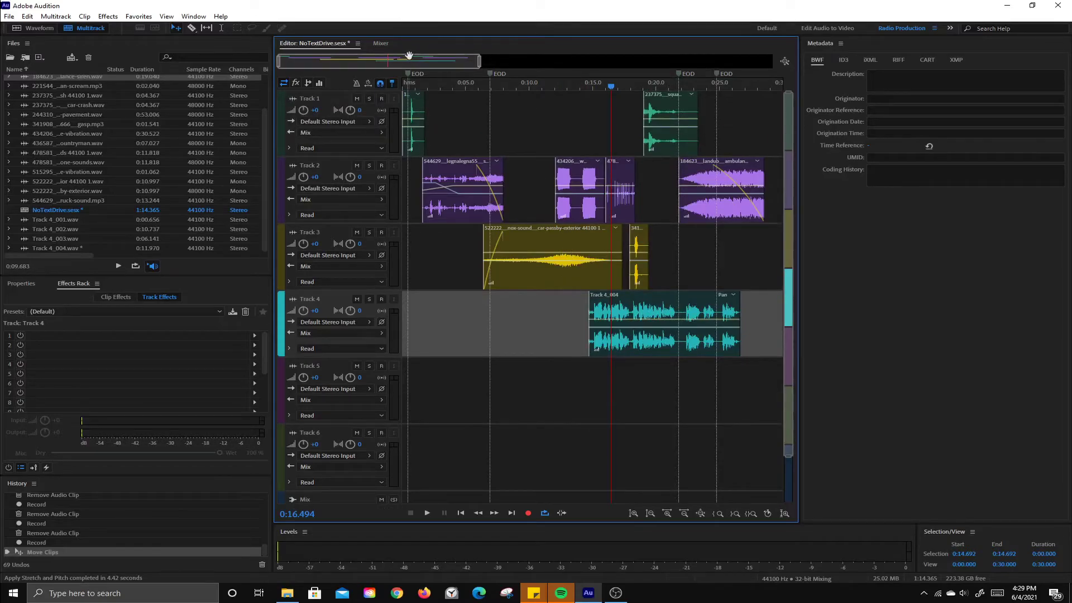
scroll(410, 59, down, 1)
drag(410, 59, 444, 60)
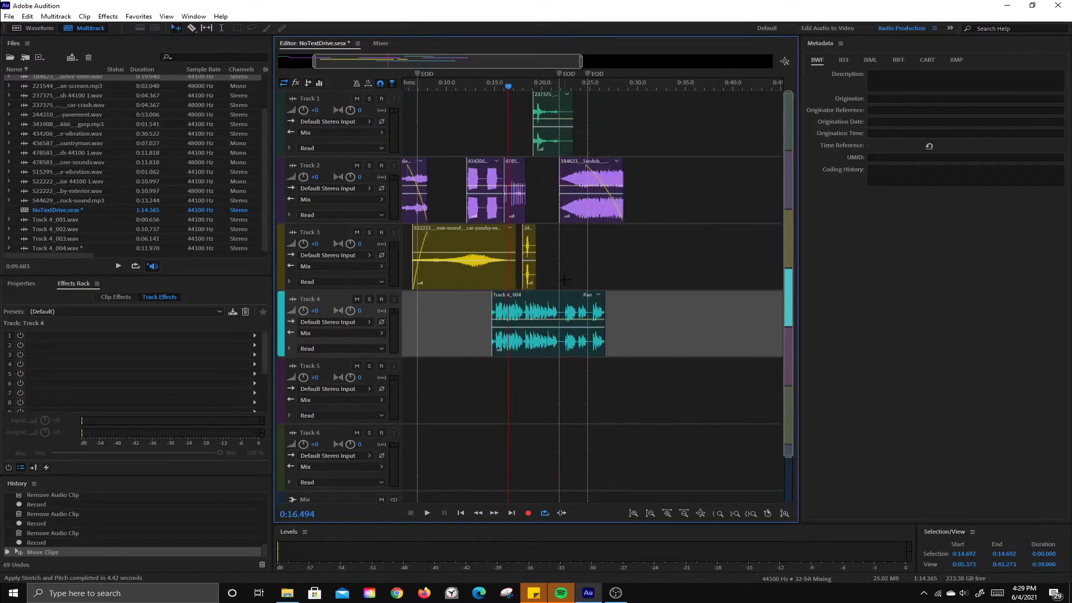
drag(549, 313, 656, 275)
Extend the ambulance-siren clip on Track 2 to the voice clip's end at about 38.7 s and remove its fade-out.
drag(623, 178, 652, 175)
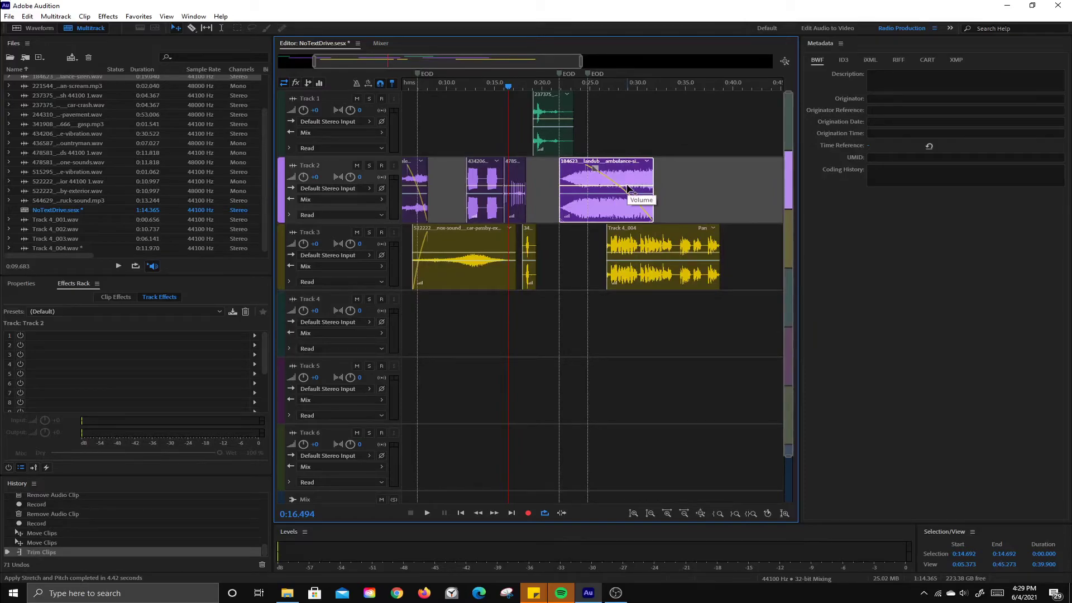
drag(652, 173, 720, 177)
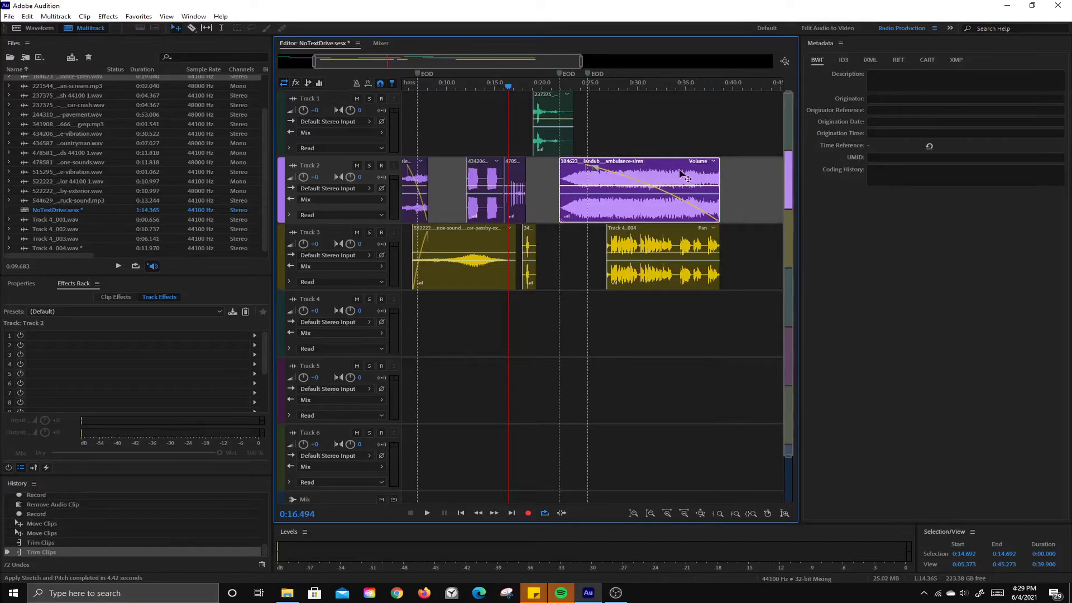
drag(595, 167, 743, 151)
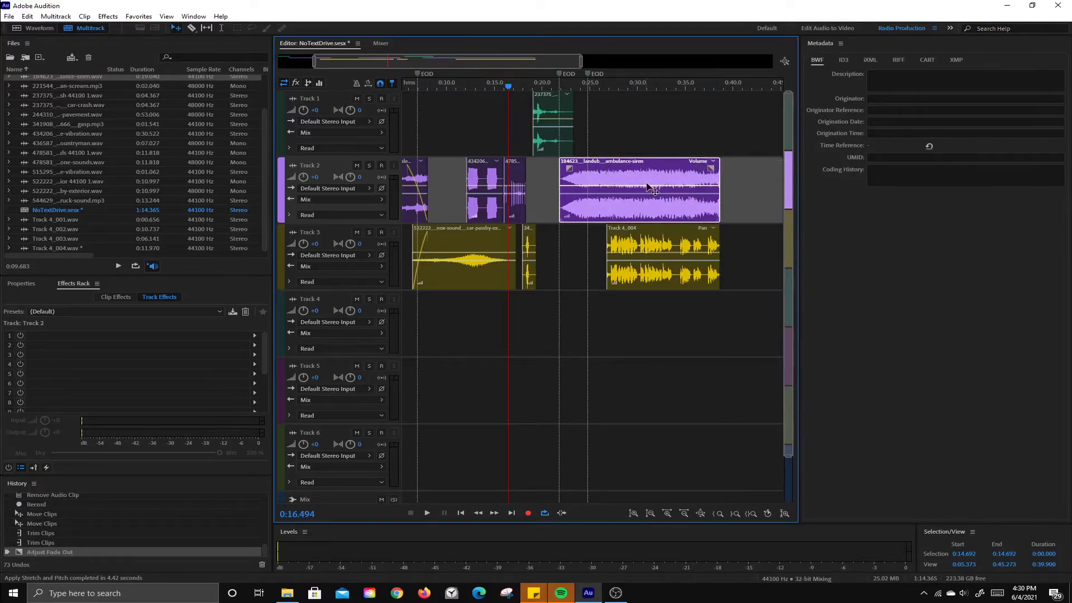
Add volume keyframes that lower the siren between about 25.5 and 27.6 s, and move the voice clip's start to about 25.9 s.
click(612, 189)
drag(625, 187, 627, 200)
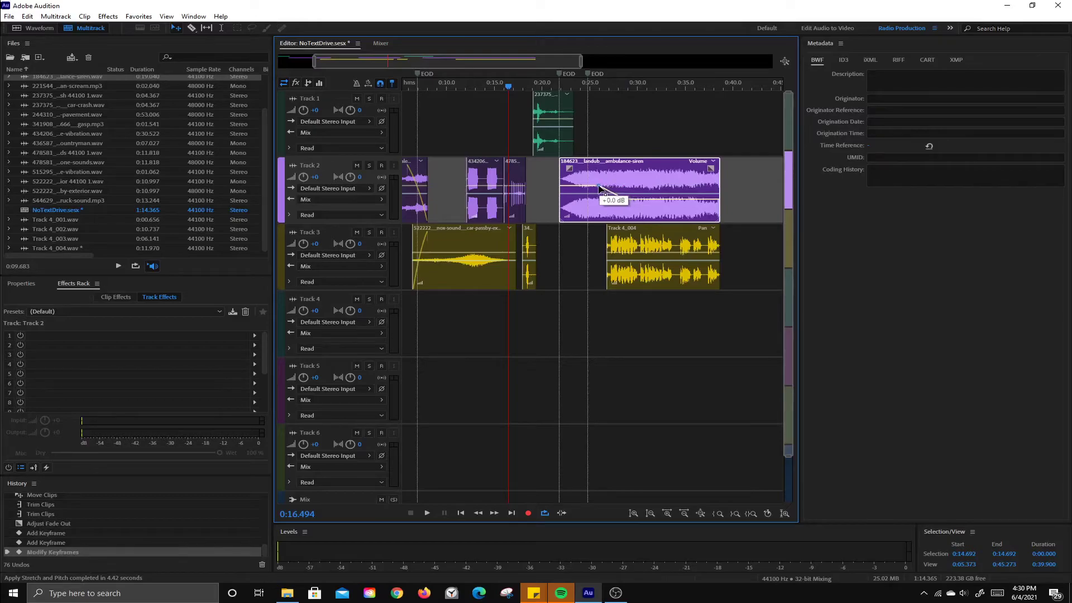
click(595, 187)
drag(614, 200, 622, 230)
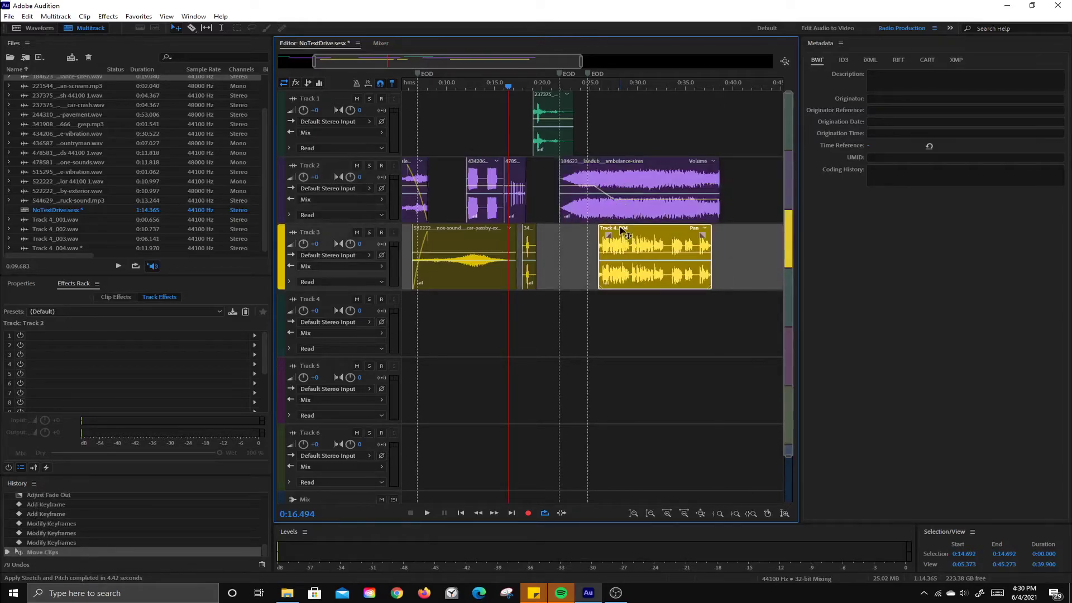
Play parts of the session from about 16.5 s and 9 s, and return the playhead to the start.
mouse_move(593, 78)
mouse_down()
mouse_move(412, 78)
mouse_move(384, 99)
mouse_up()
key(space)
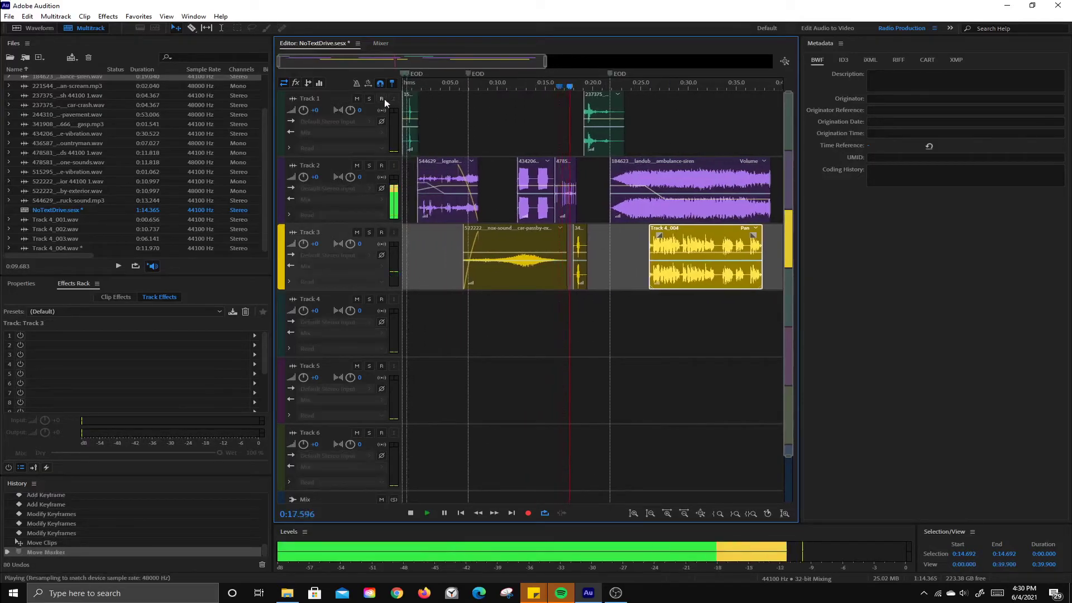
key(space)
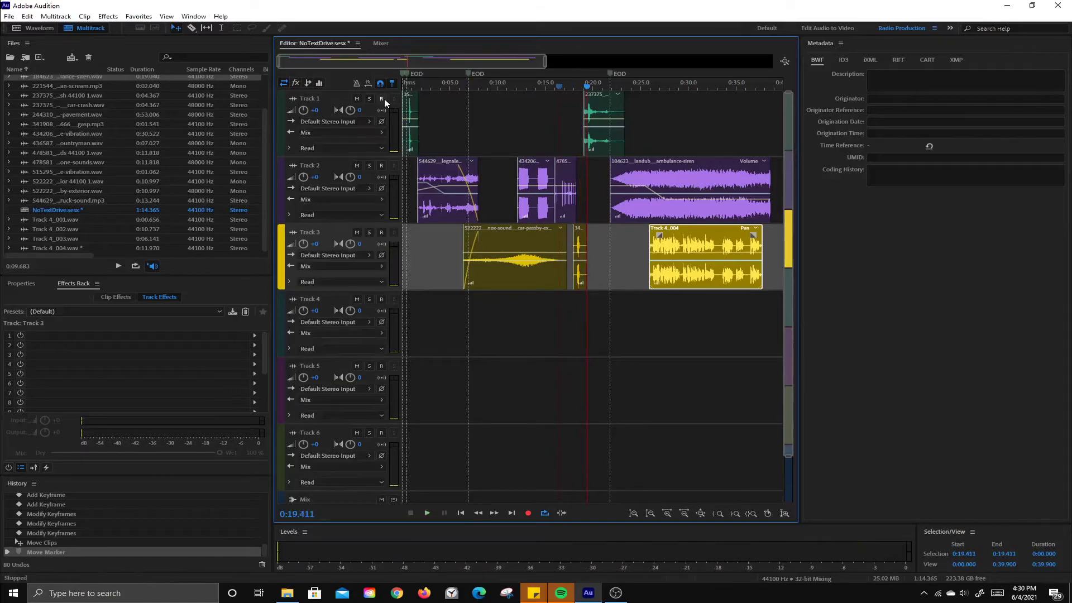
click(491, 87)
key(space)
key(space)
key(Home)
Delete all the EOD markers from the session timeline.
right_click(468, 75)
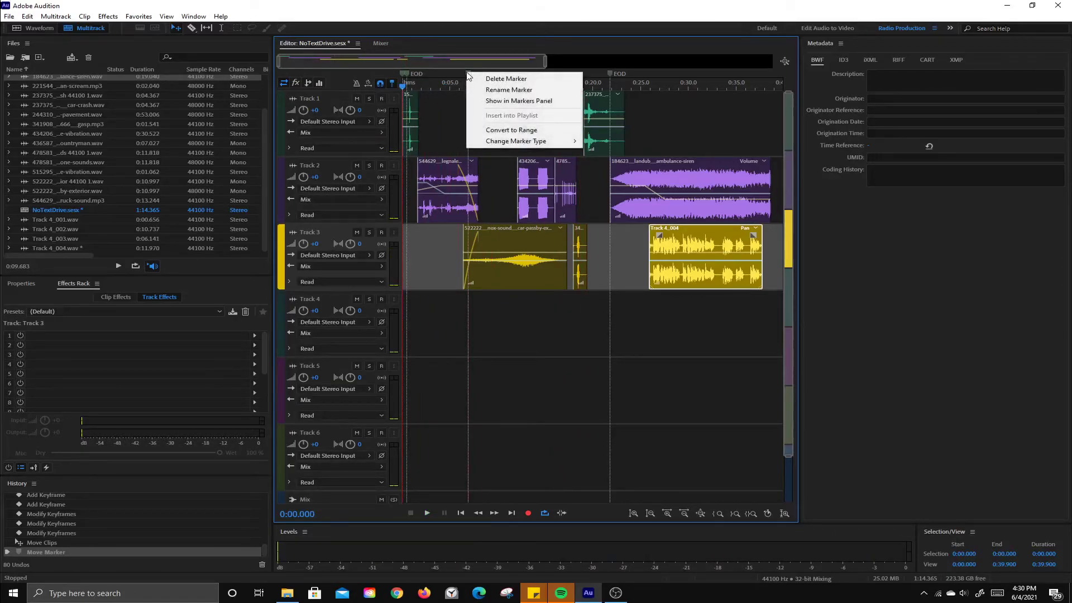
click(488, 78)
right_click(606, 73)
click(626, 78)
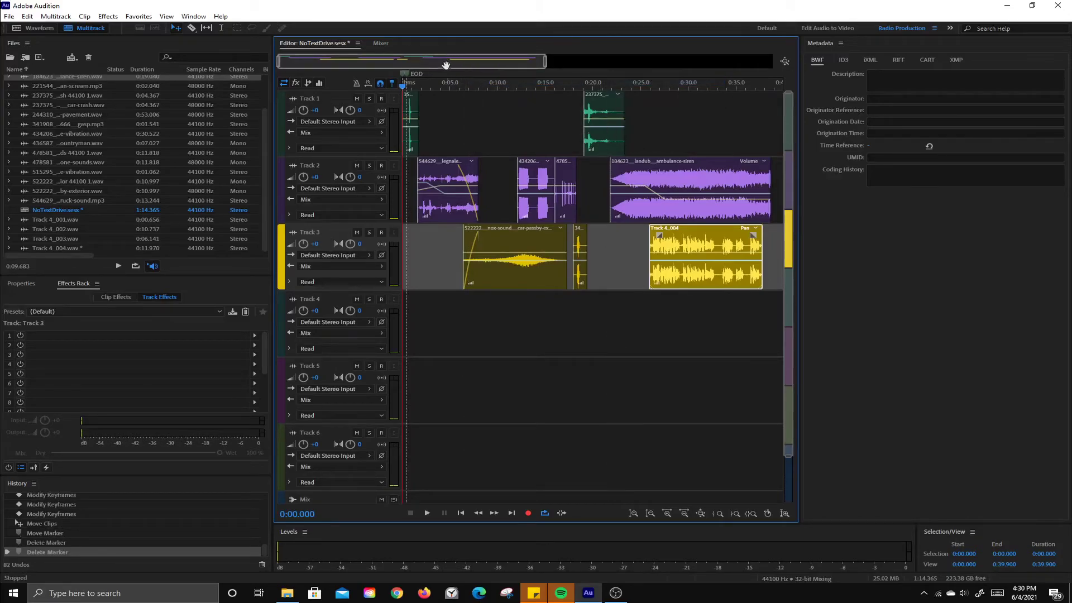
right_click(409, 76)
click(431, 79)
right_click(406, 75)
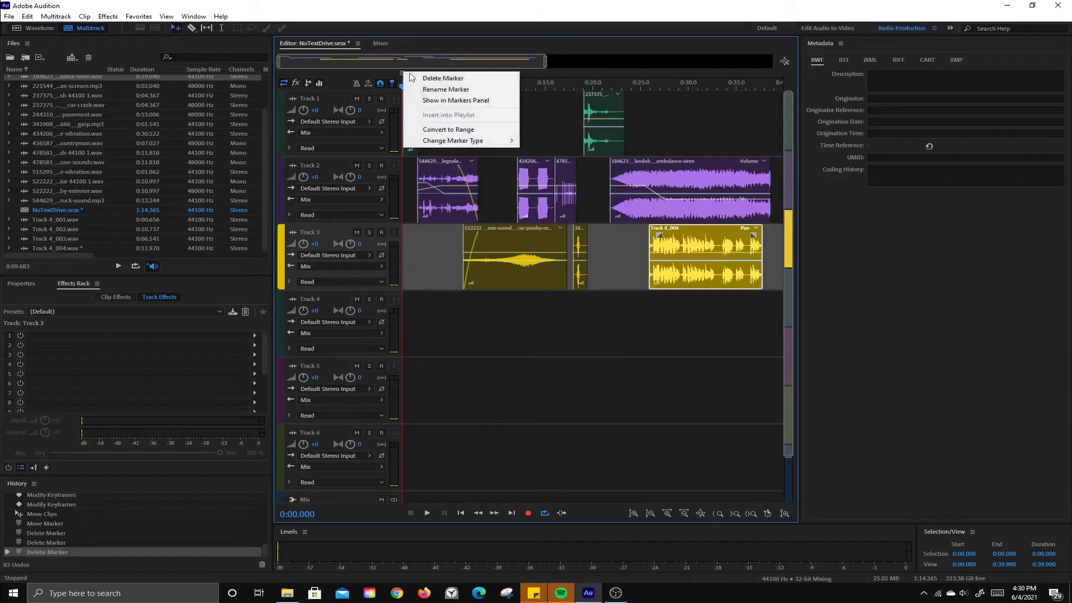
click(433, 79)
Play the session from the start into the voice-over, and lower the siren's volume further from about 28 s.
key(space)
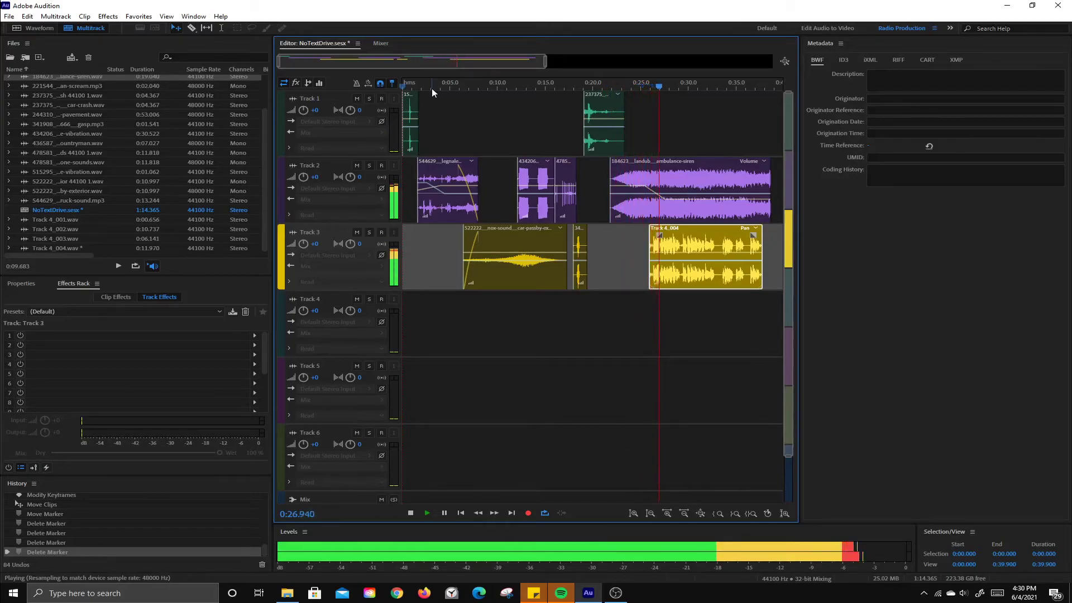
key(space)
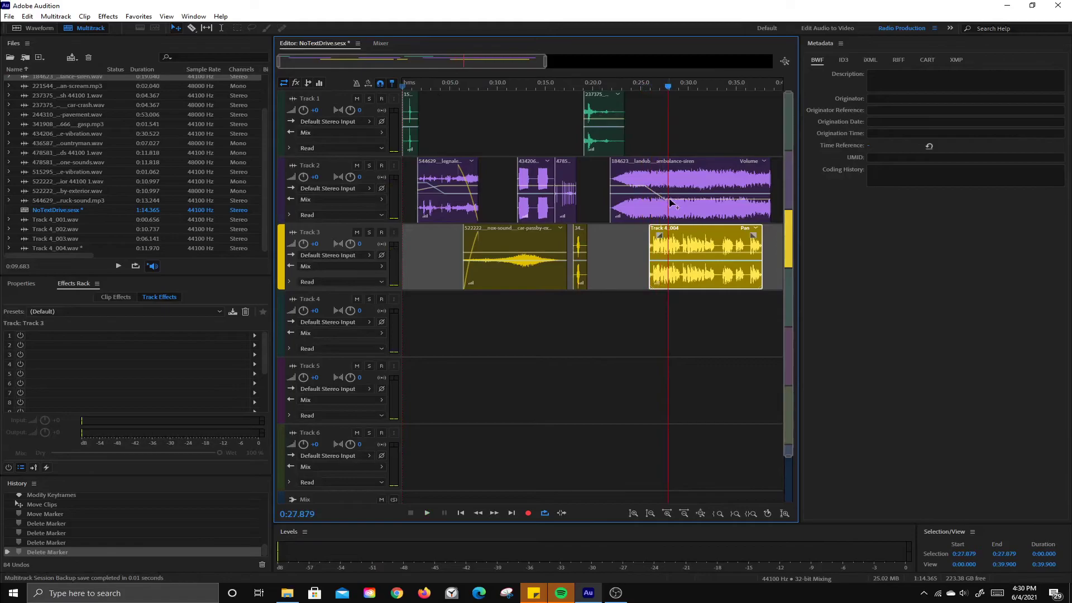
click(670, 202)
mouse_move(675, 198)
mouse_down()
mouse_move(660, 208)
mouse_move(672, 209)
mouse_up()
Play the session from about 24.5 s through the voice-over to check the siren's level beneath it.
click(637, 96)
key(space)
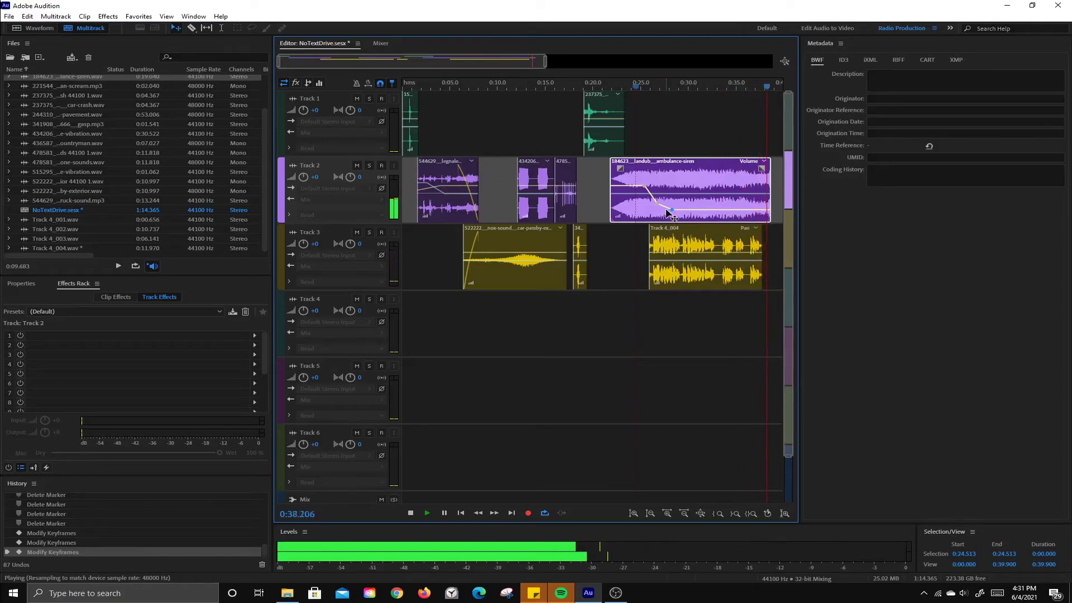
key(space)
Add volume keyframes near the siren clip's end to fade it down, and level the ducked section at about -27 dB.
click(755, 211)
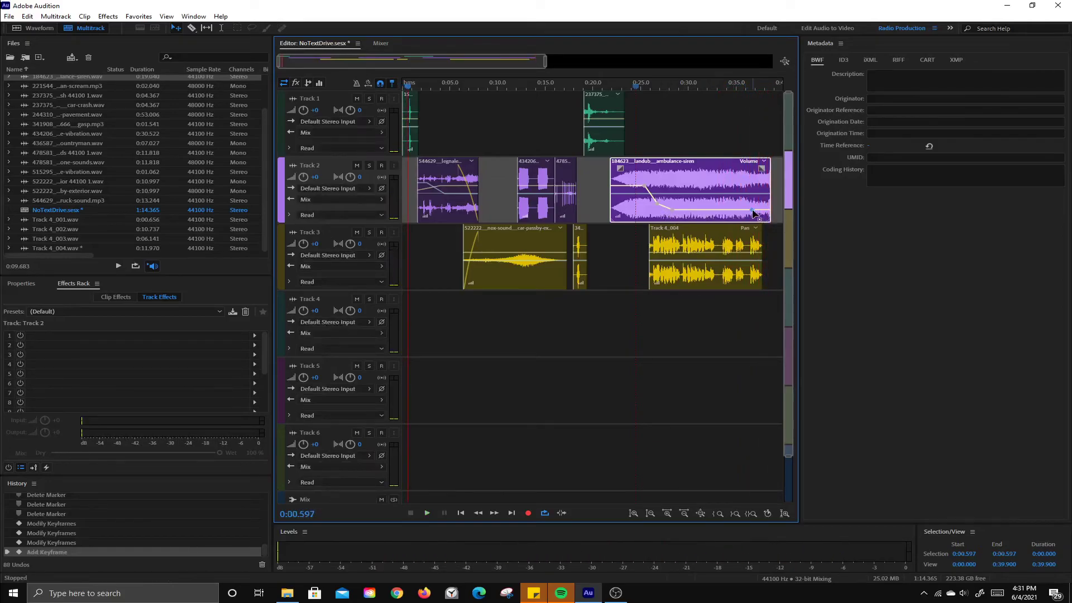
click(760, 211)
drag(759, 213, 766, 220)
drag(675, 214, 670, 215)
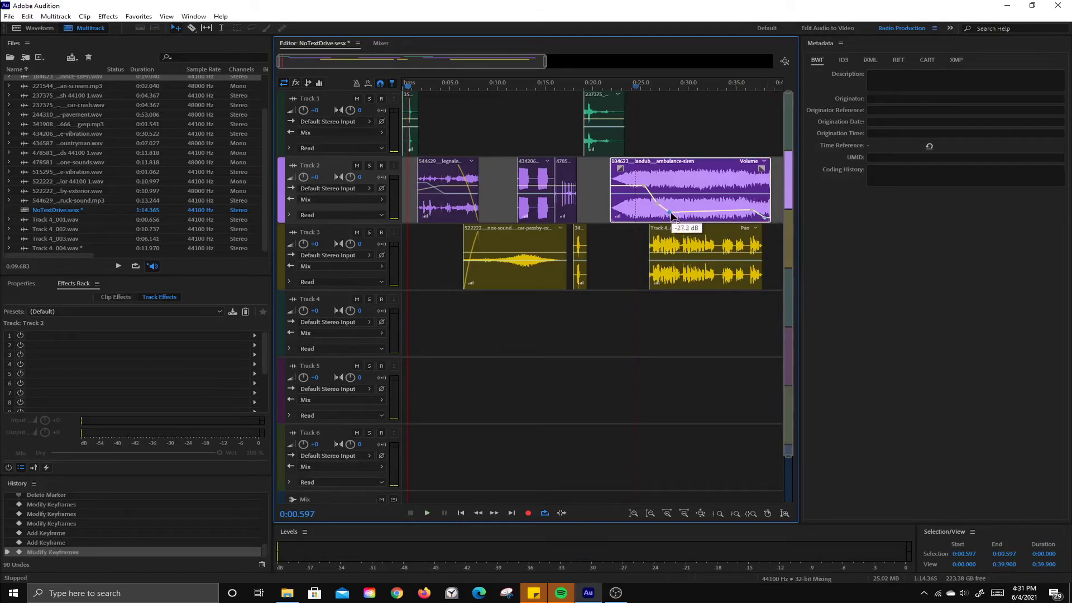
drag(750, 211, 752, 213)
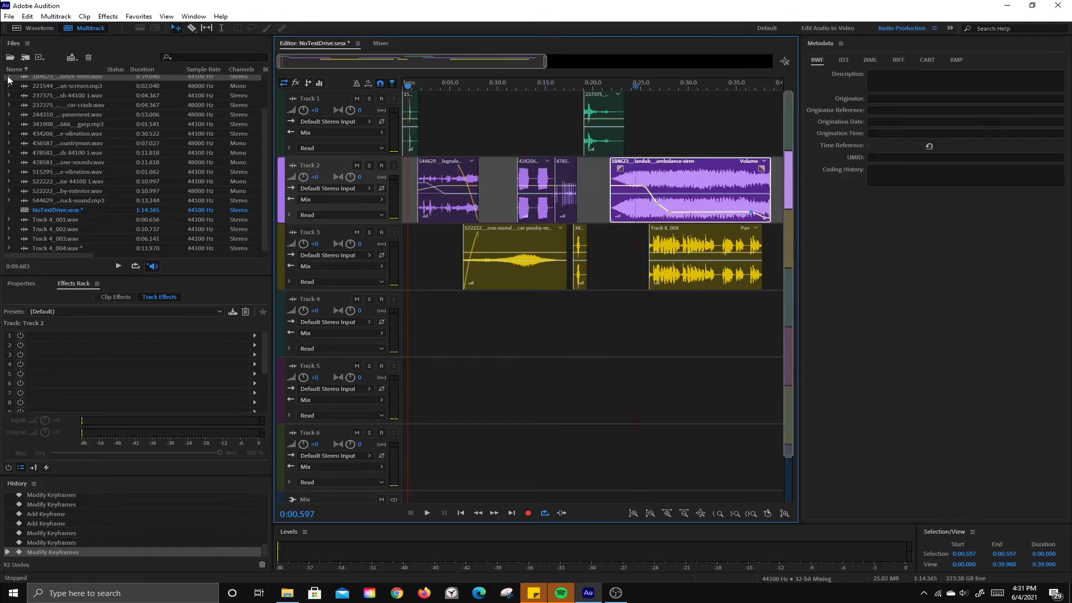
click(9, 16)
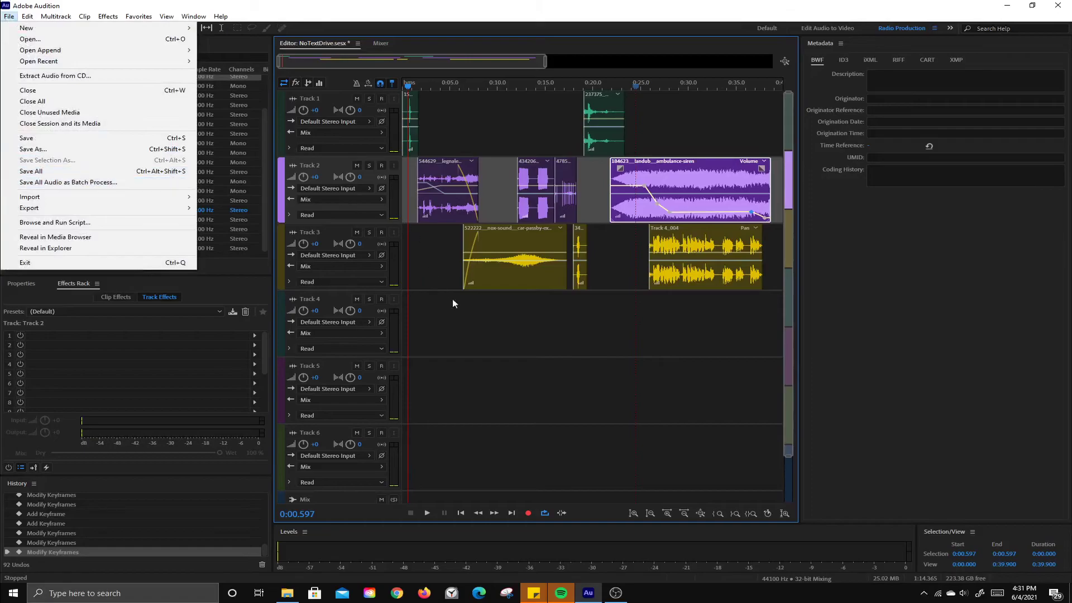
click(474, 320)
click(39, 29)
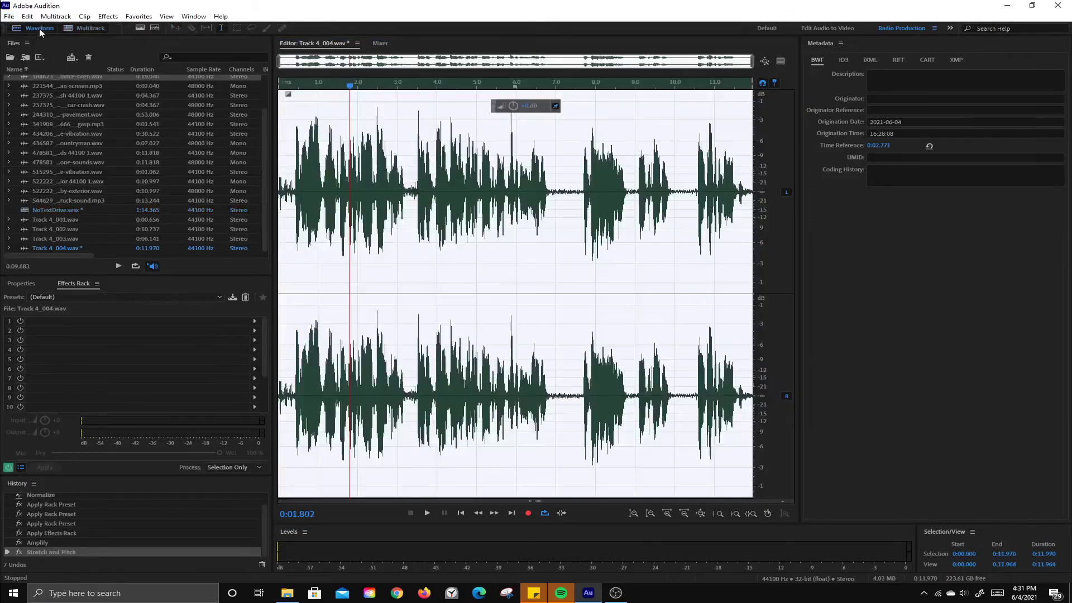
click(14, 17)
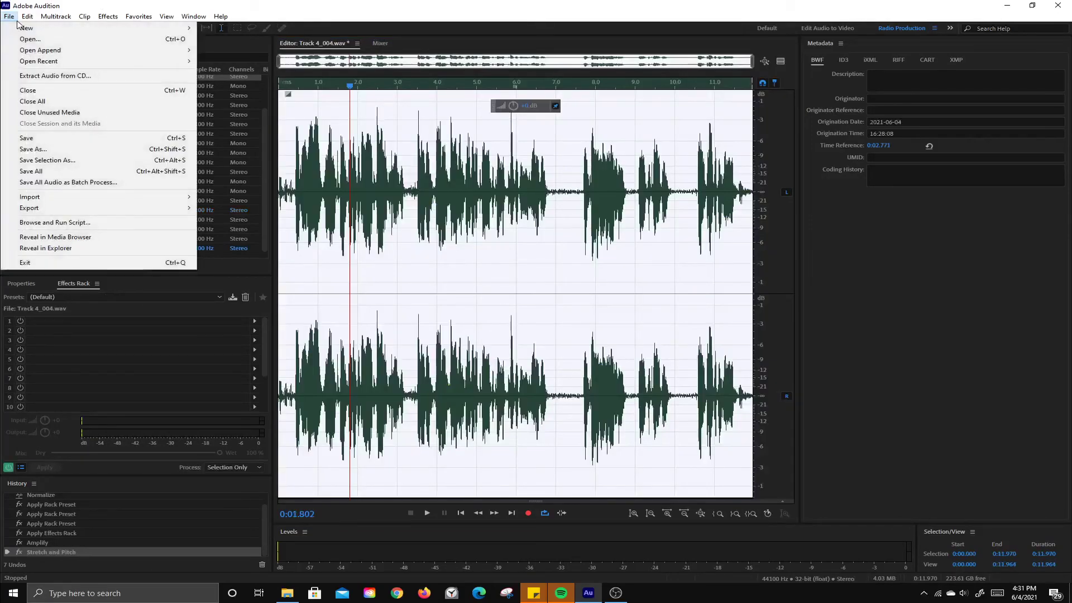
click(56, 150)
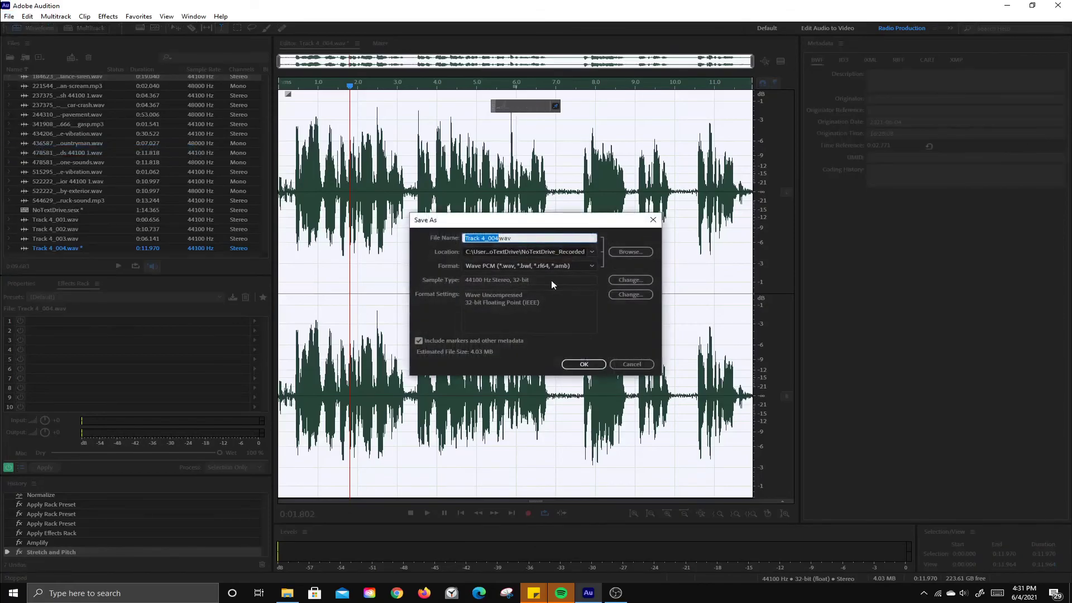
click(531, 267)
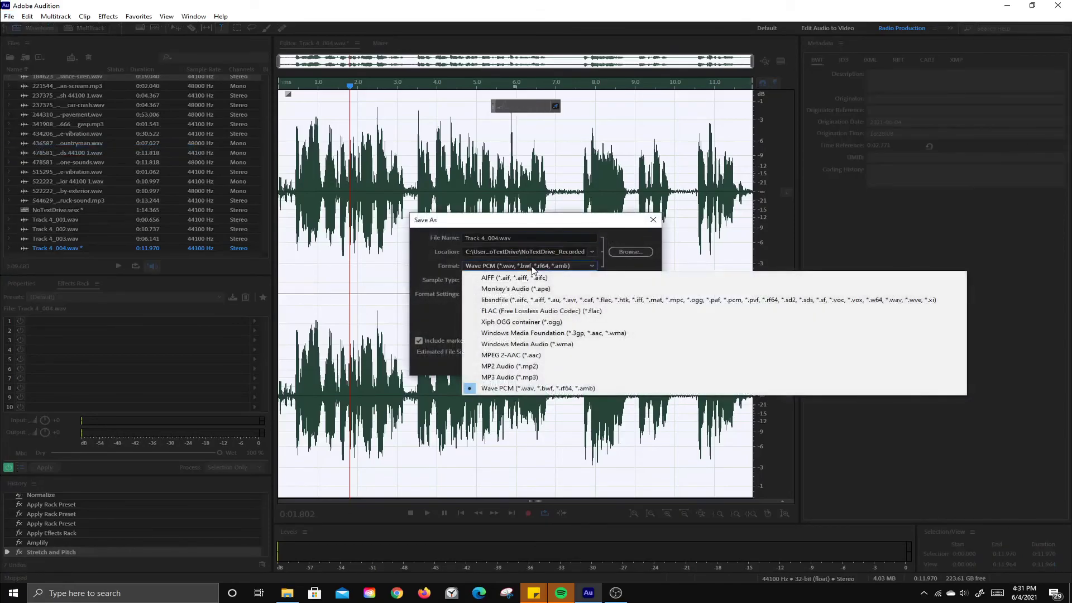
click(533, 271)
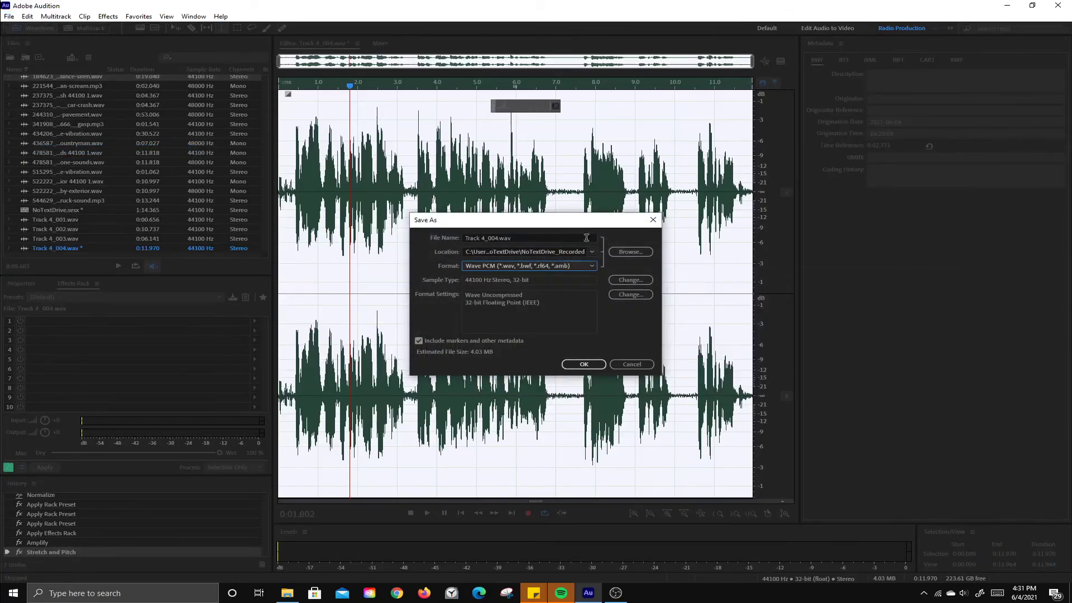
click(653, 222)
click(89, 28)
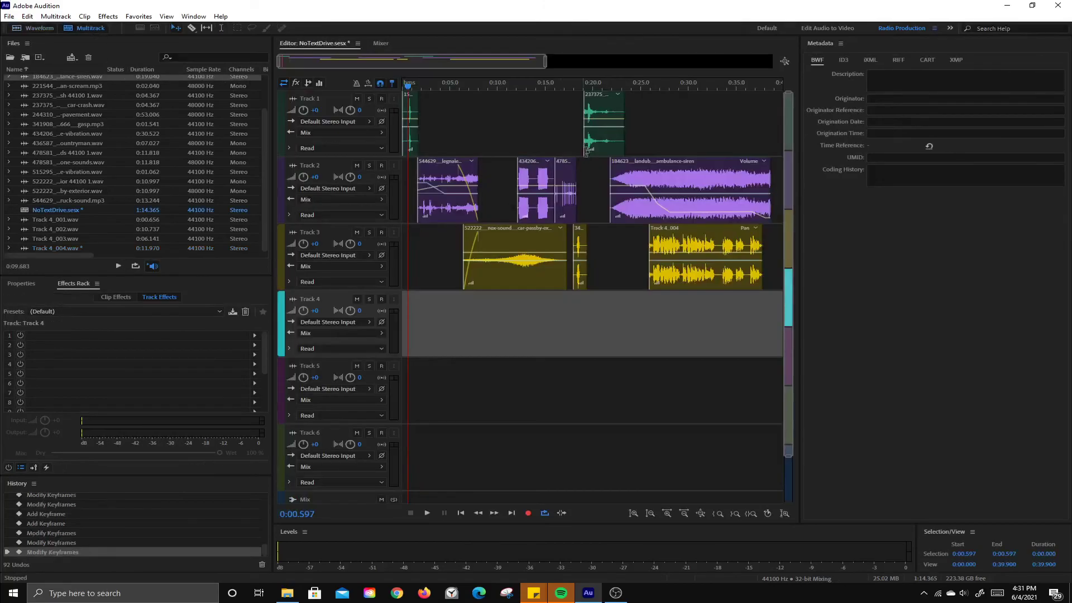
Set up a multitrack mixdown export of the entire session, located in the Radio Commercial & Audio Editing - Audition folder.
click(9, 16)
mouse_move(180, 215)
mouse_move(269, 257)
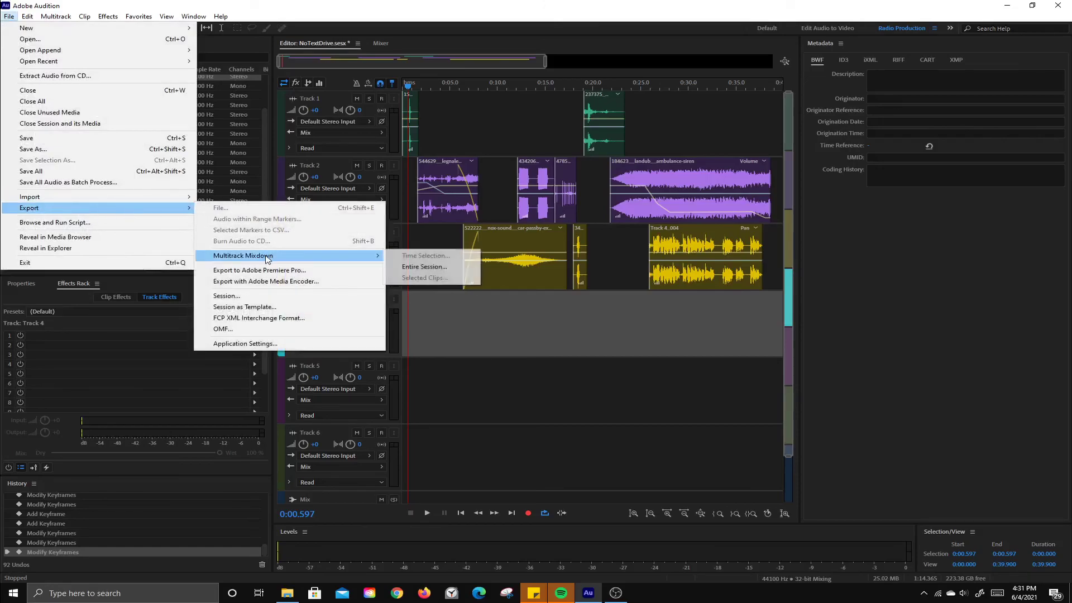
click(411, 270)
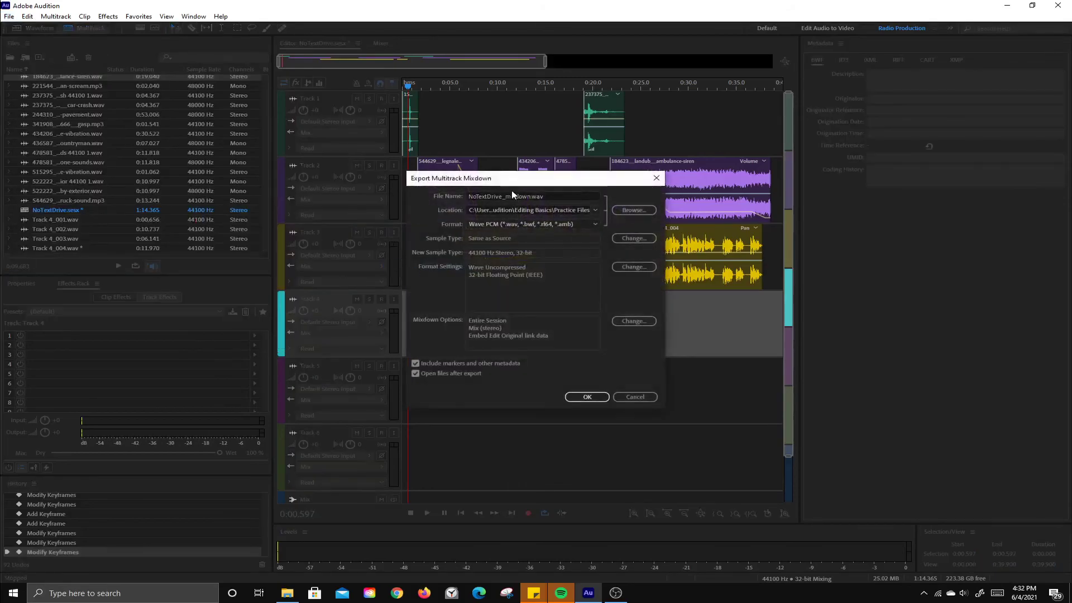
click(633, 210)
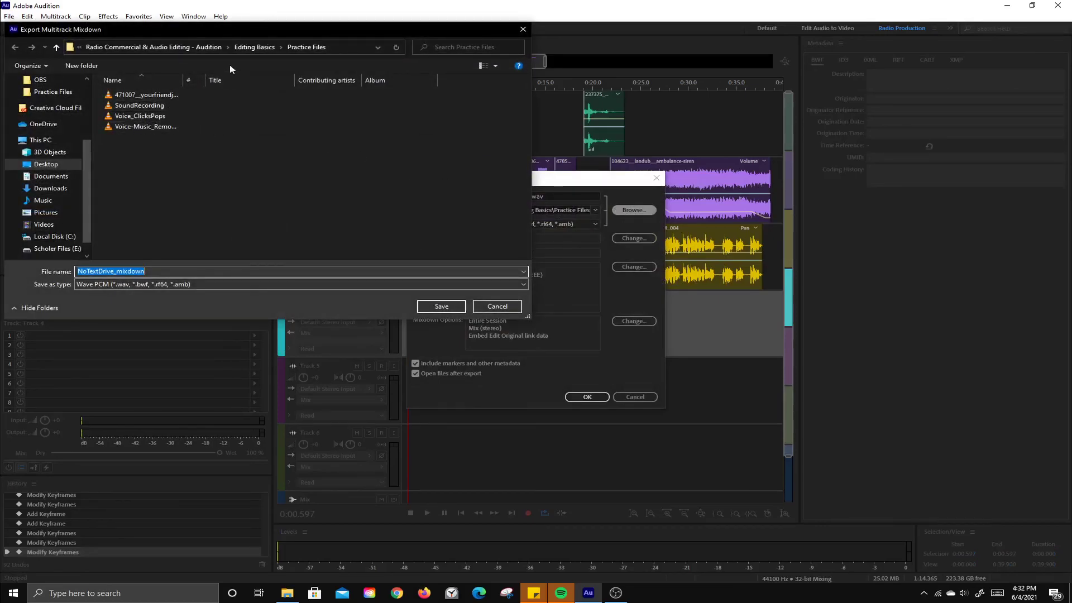
click(199, 50)
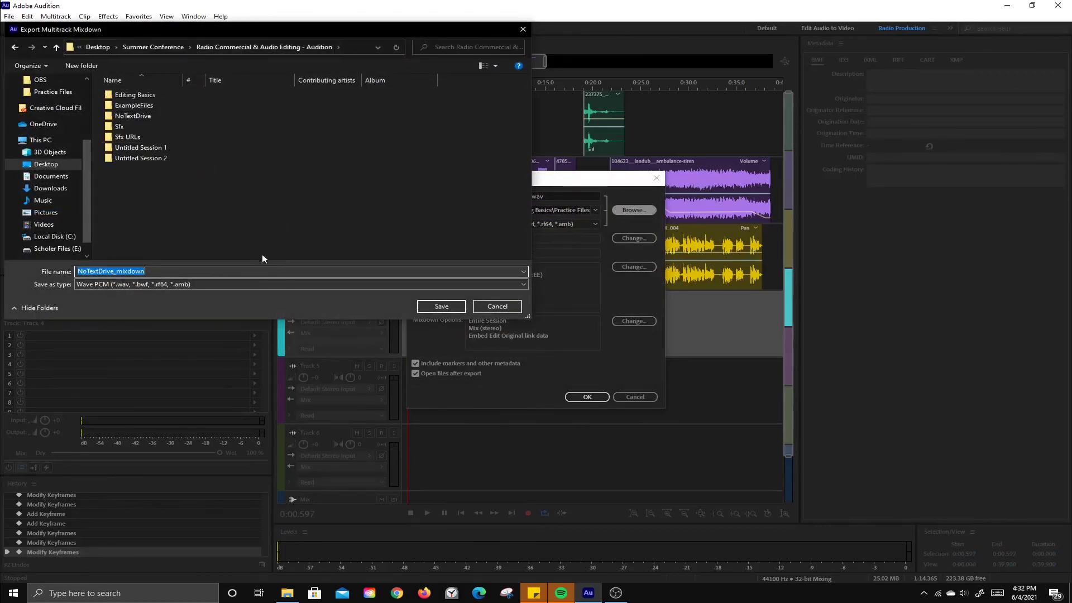
click(438, 306)
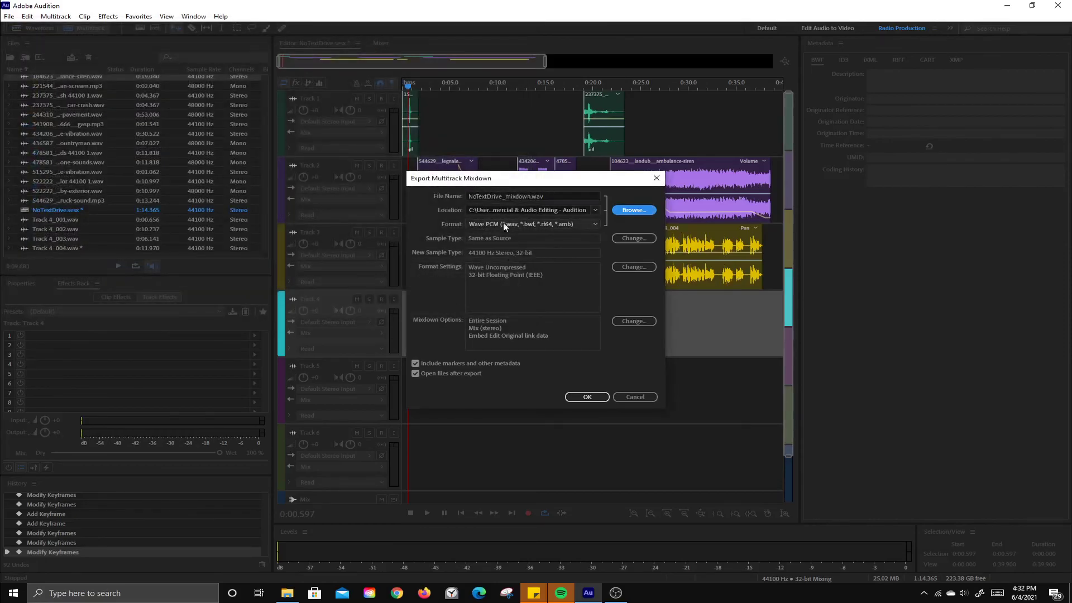
Set the mixdown format to MP3 Audio and export it as NoTextDrive_mixdown.mp3.
click(505, 226)
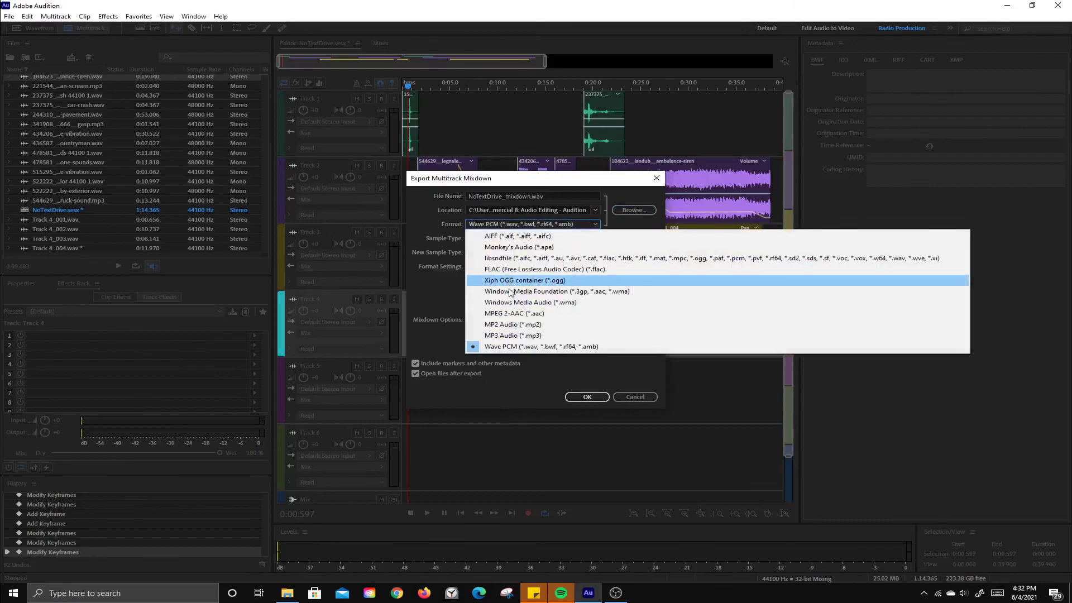
click(511, 335)
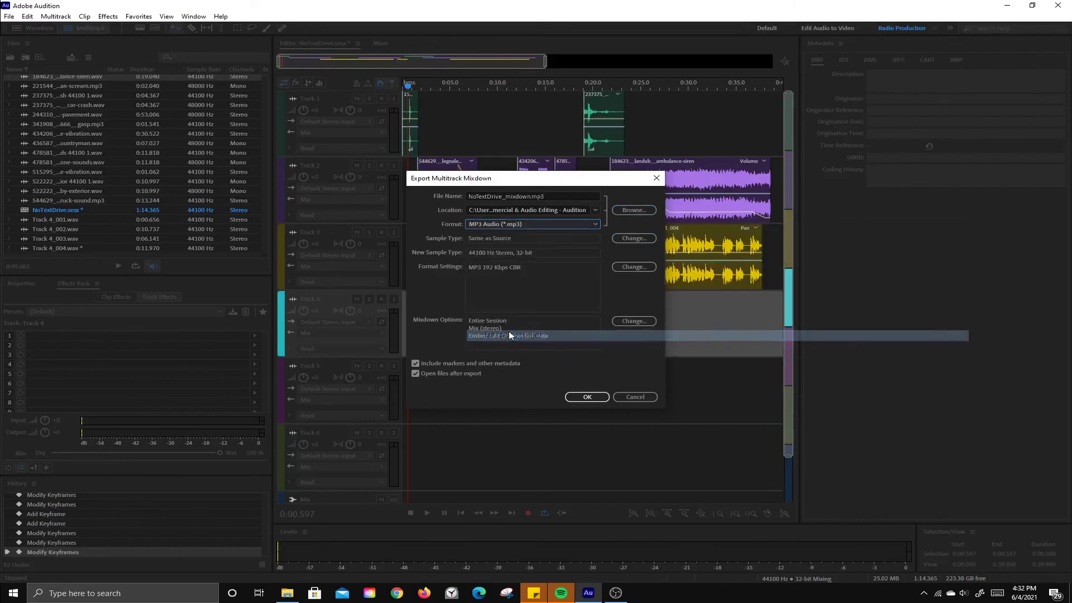
click(582, 400)
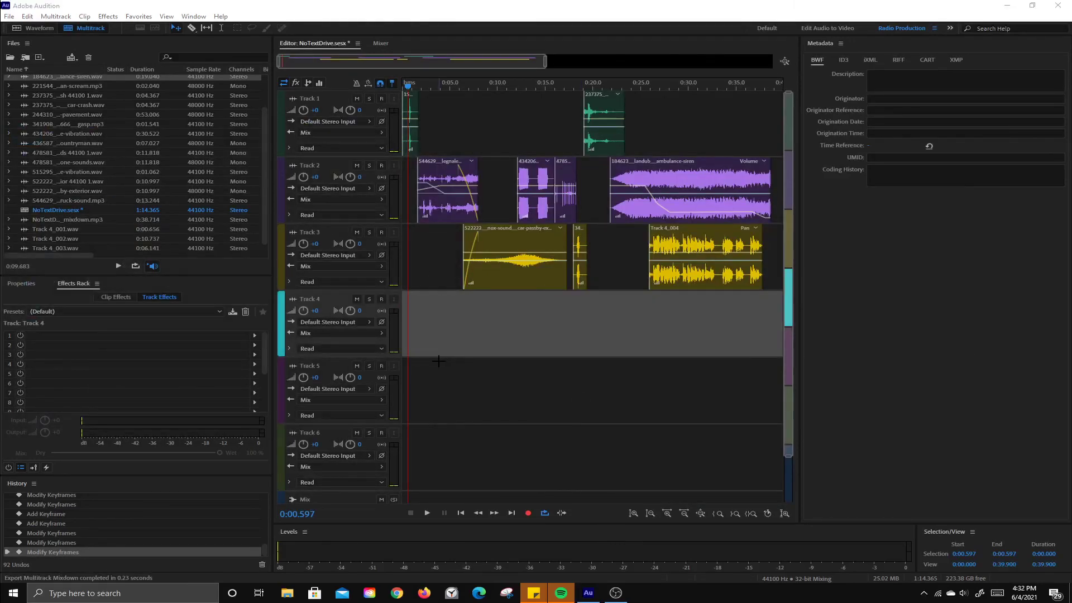
In File Explorer, find NoTextDrive_mixdown in Desktop > Summer Conference > Radio Commercial & Audio Editing - Audition, play it briefly, and close the player.
click(287, 593)
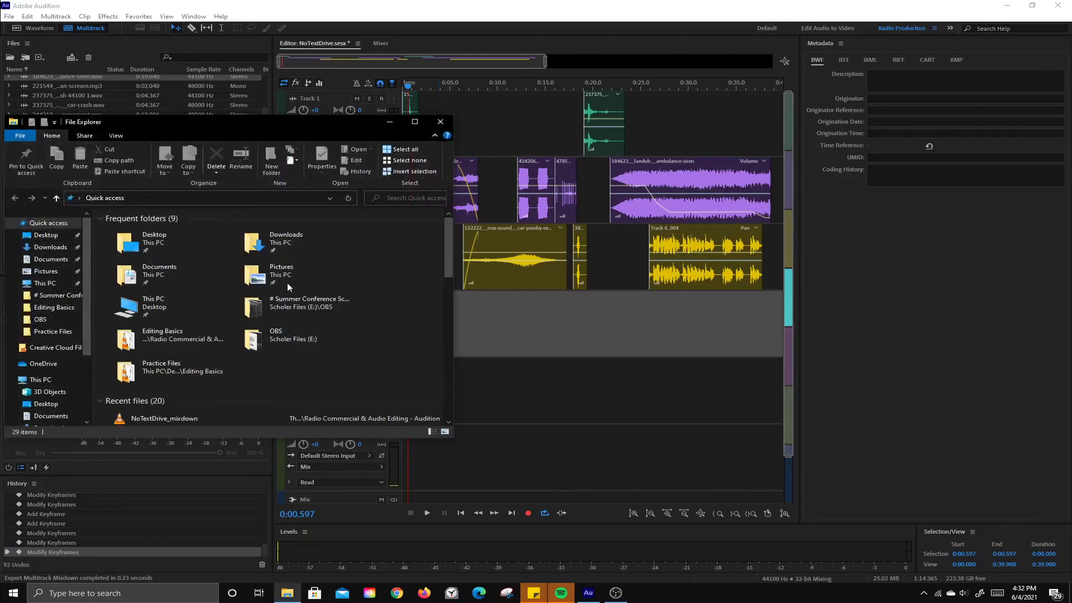
double_click(136, 239)
double_click(136, 239)
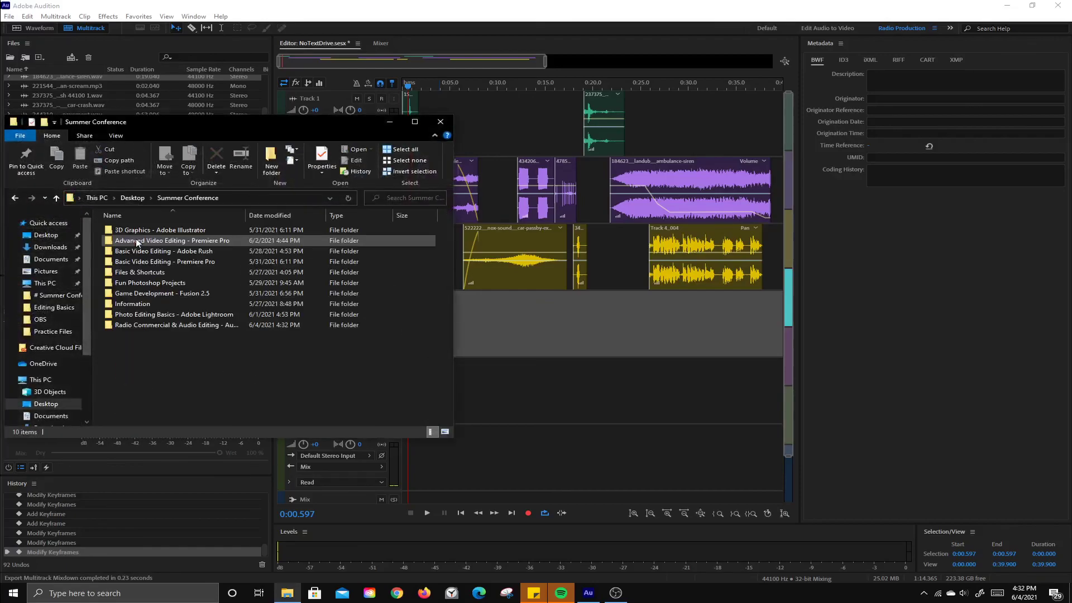
click(162, 327)
double_click(162, 327)
double_click(133, 303)
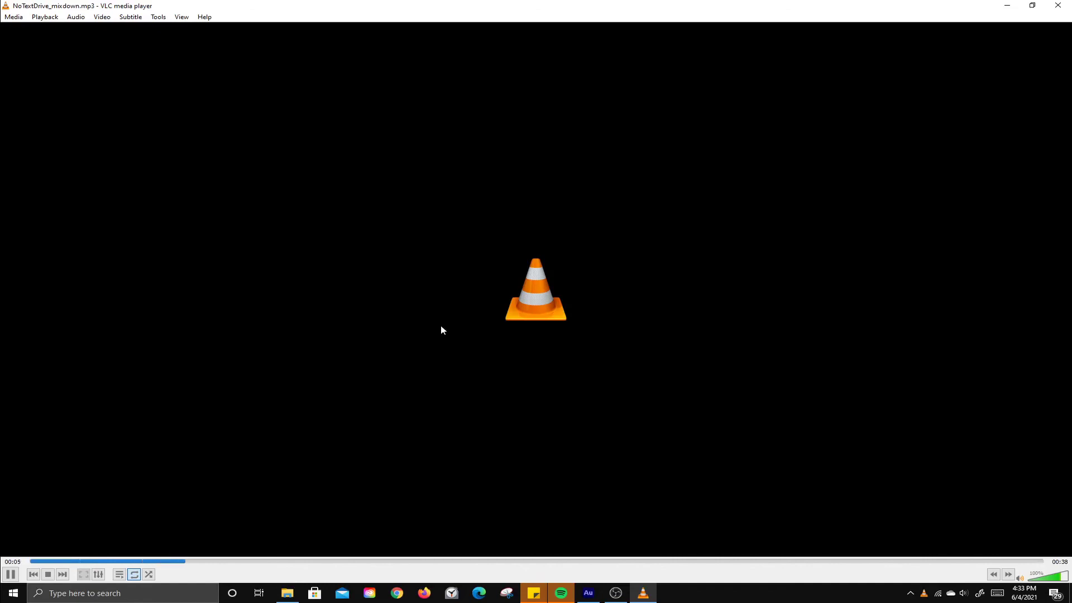
click(1058, 5)
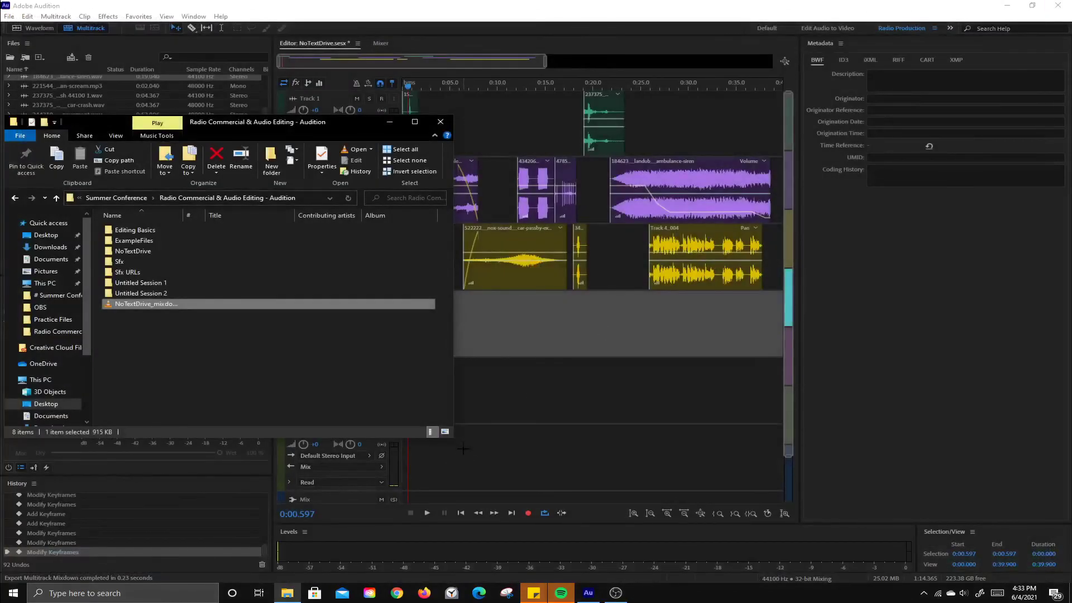